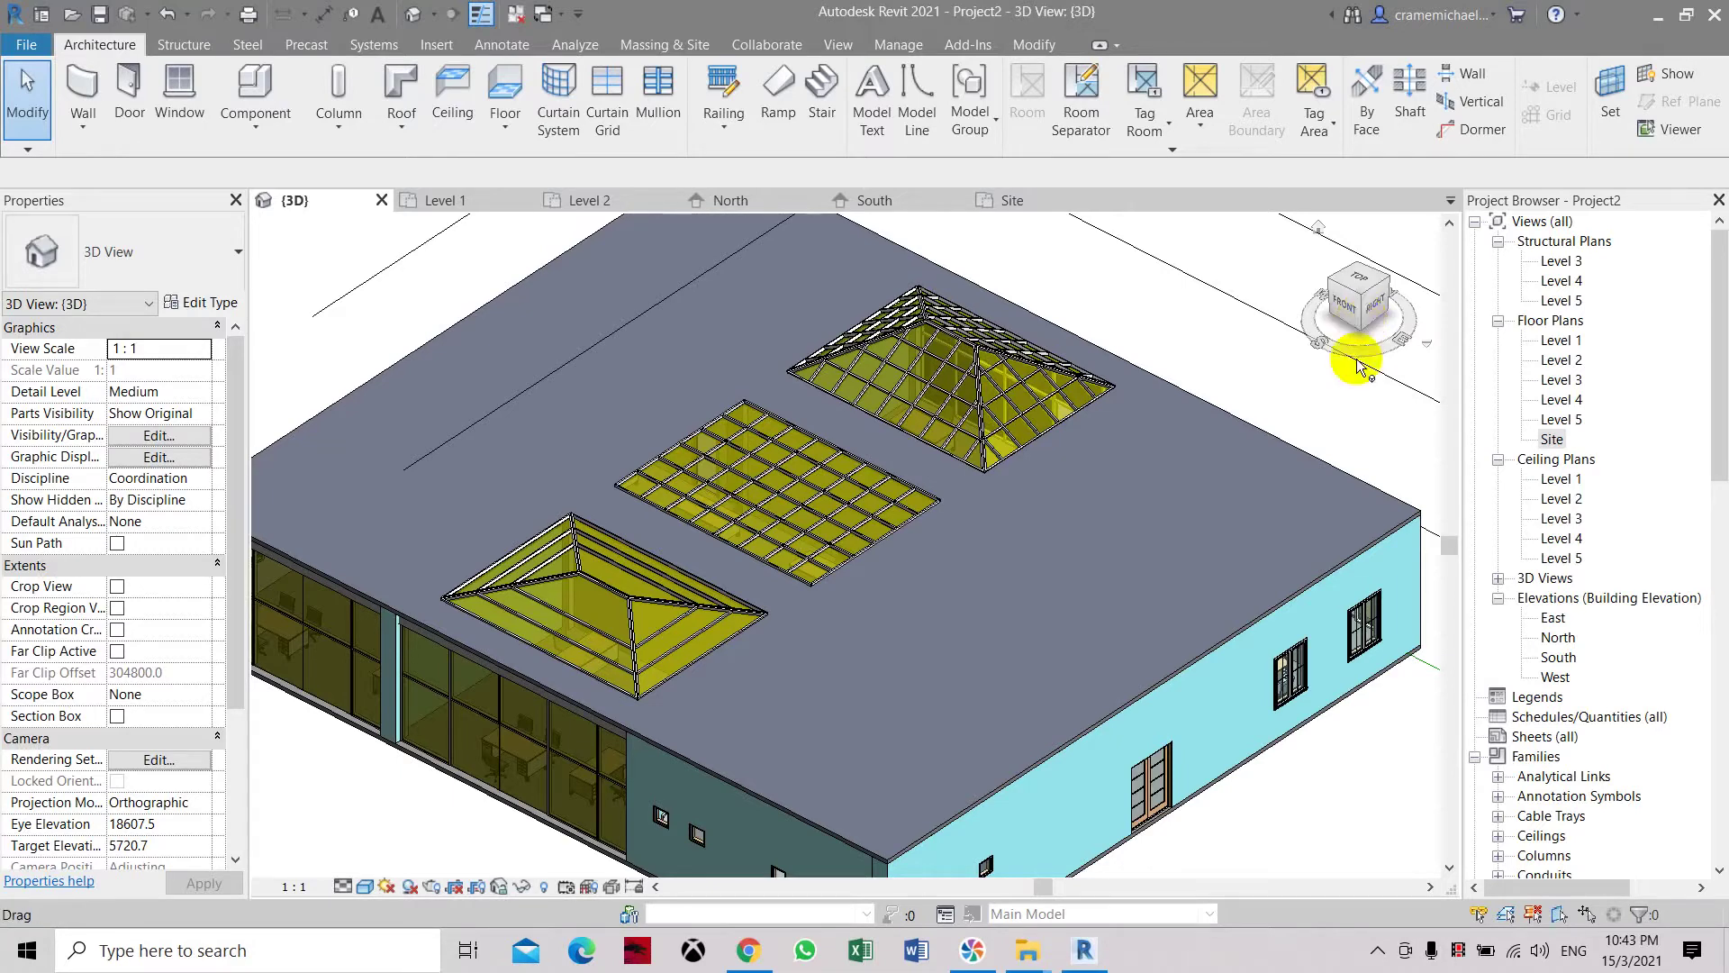
Step: Zoom out of the 3D building view and switch to the Site floor plan
{"action": "scroll", "coordinate": [1137, 365], "scroll_direction": "down", "scroll_amount": 2}
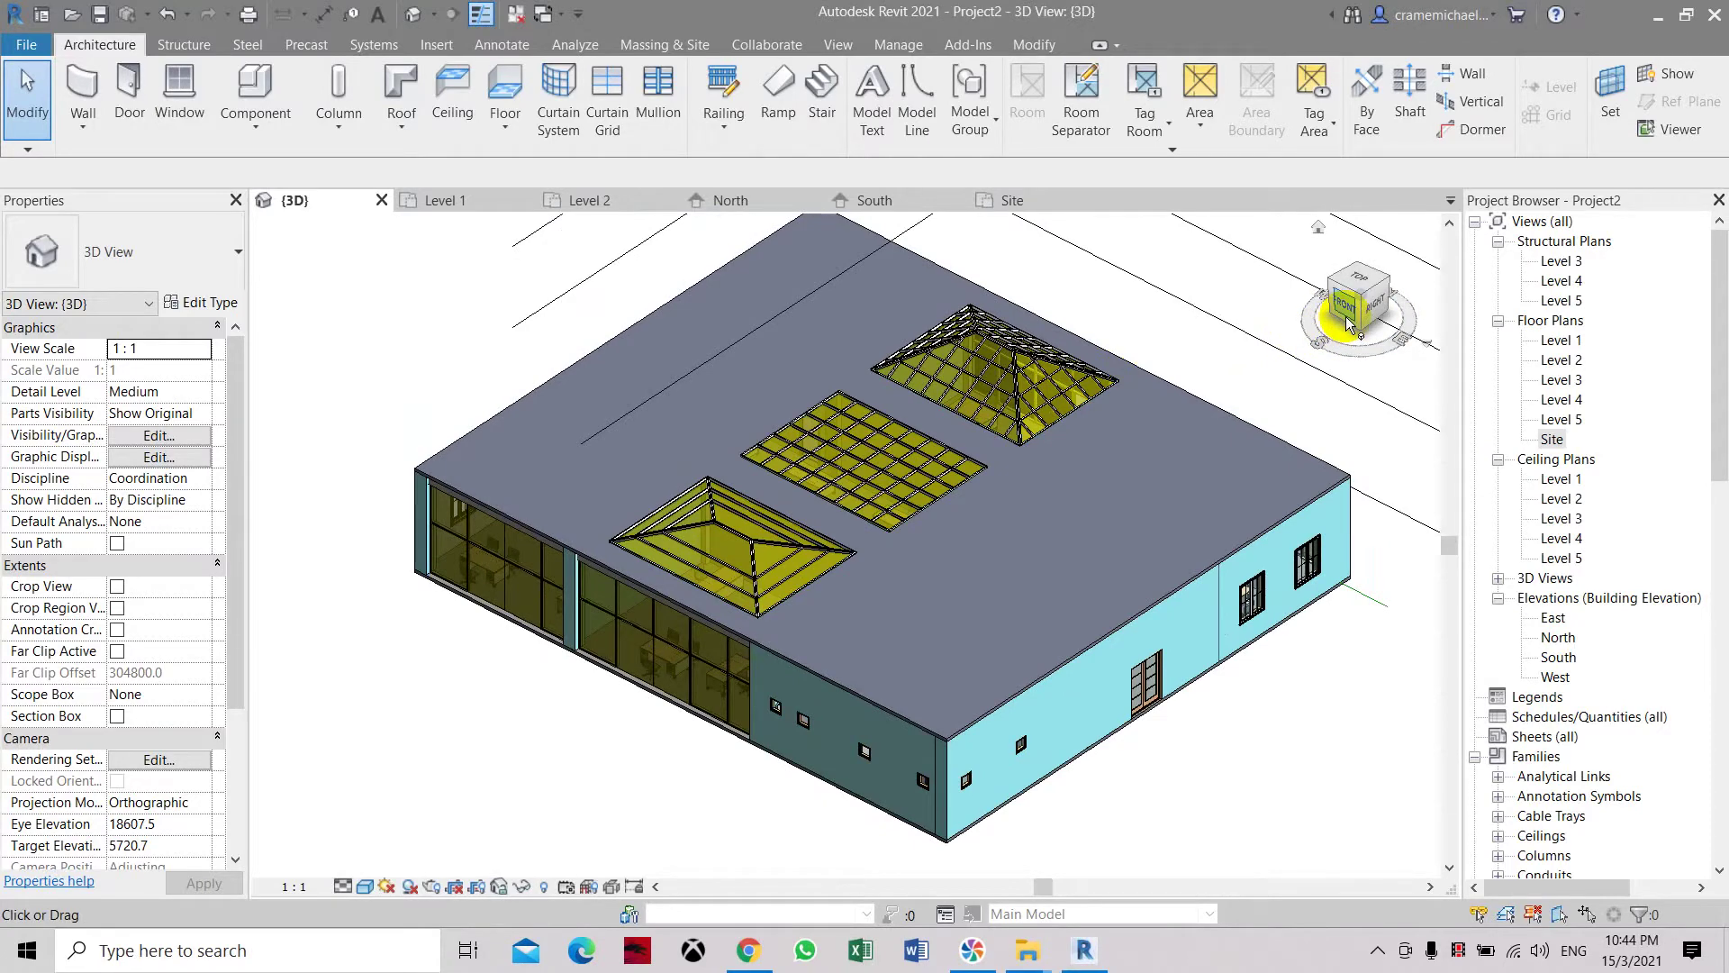
{"action": "double_click", "coordinate": [1554, 440]}
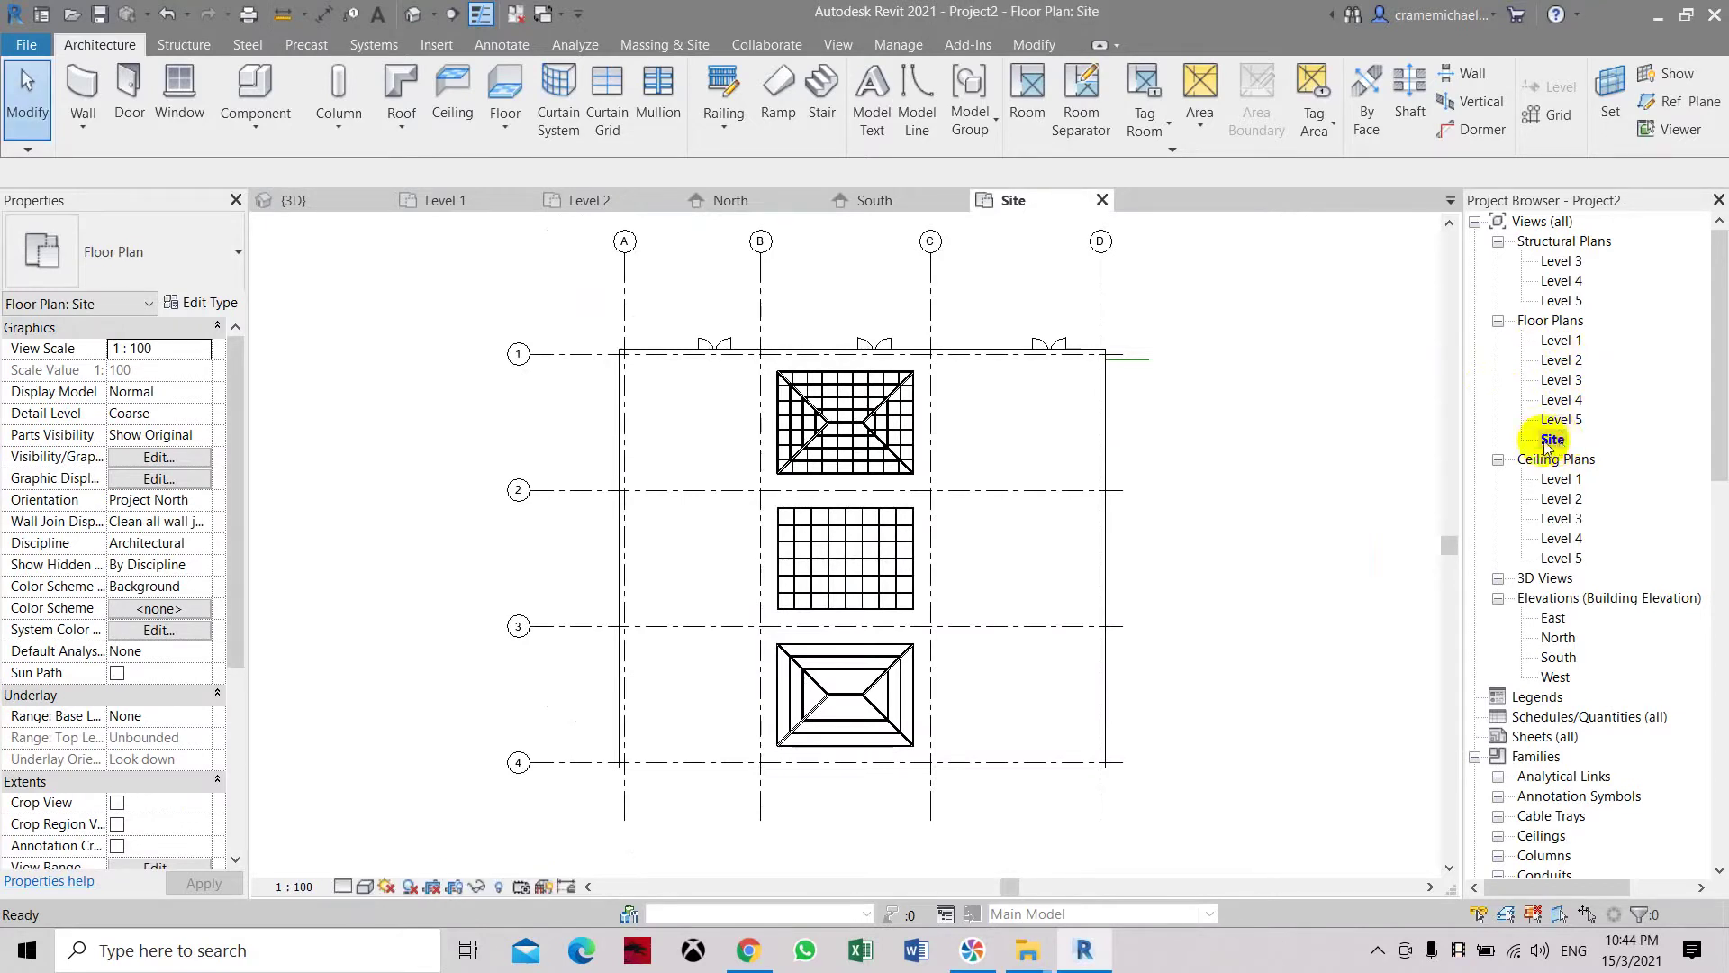
Step: Pan the Site plan slightly left and open its Visibility/Graphics Overrides dialog
{"action": "middle_click_drag", "start_coordinate": [1127, 461], "coordinate": [1073, 452]}
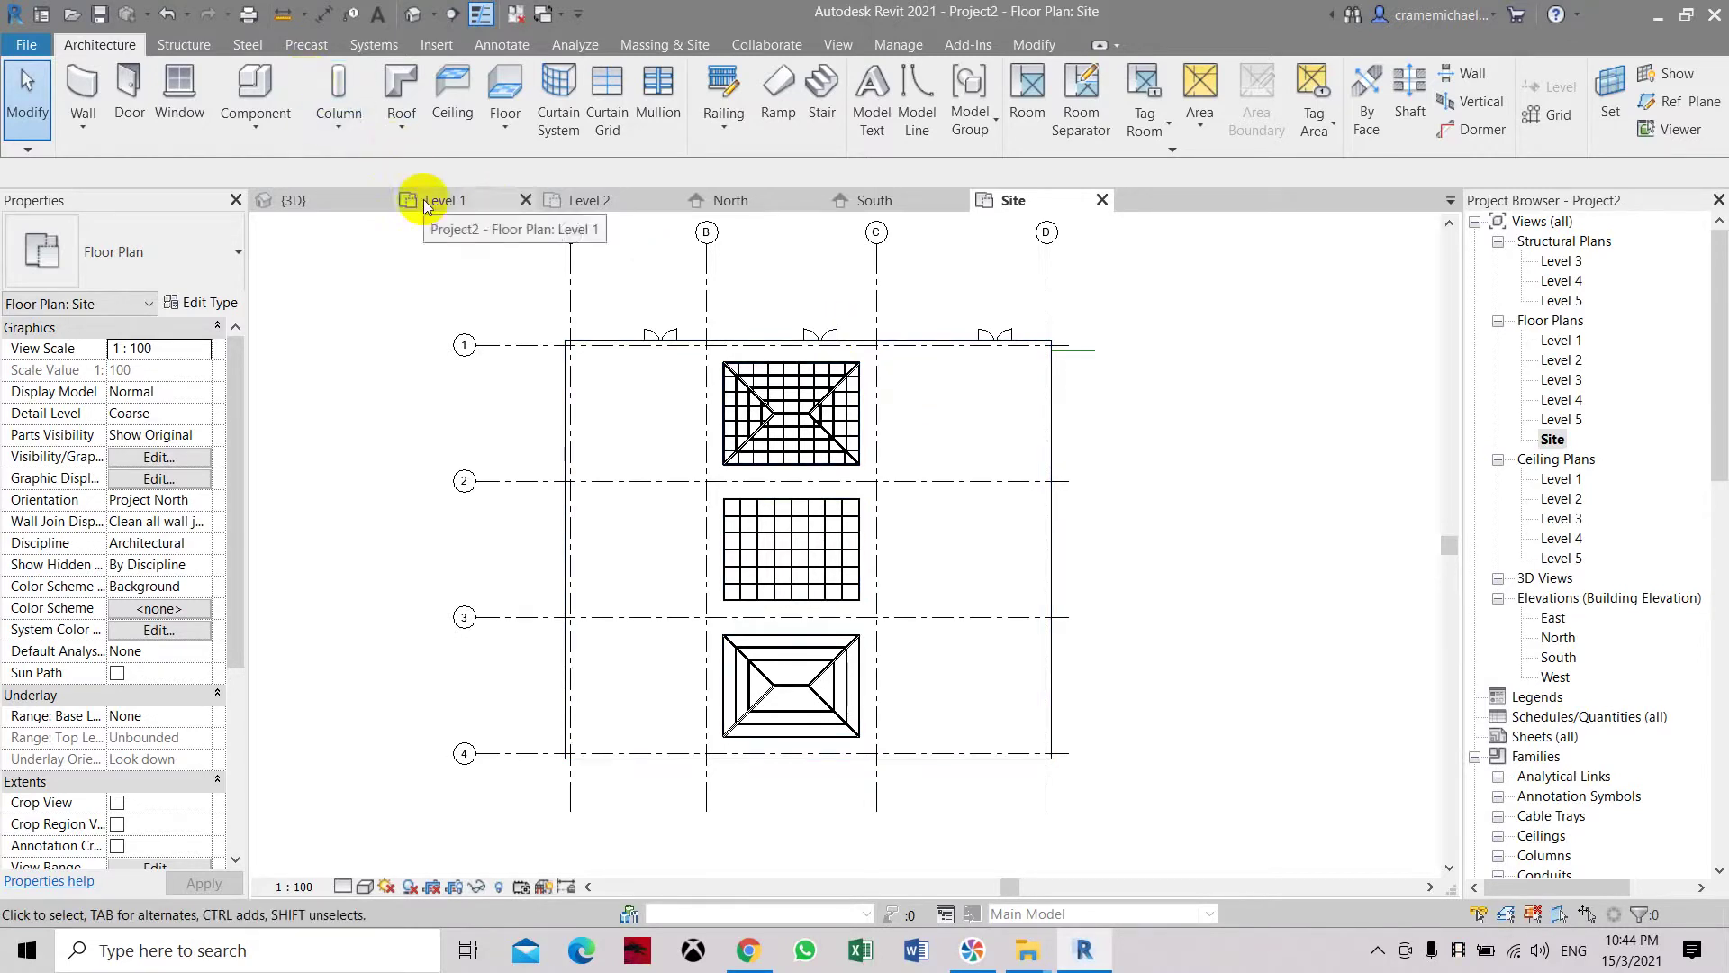
{"action": "left_click", "coordinate": [158, 459]}
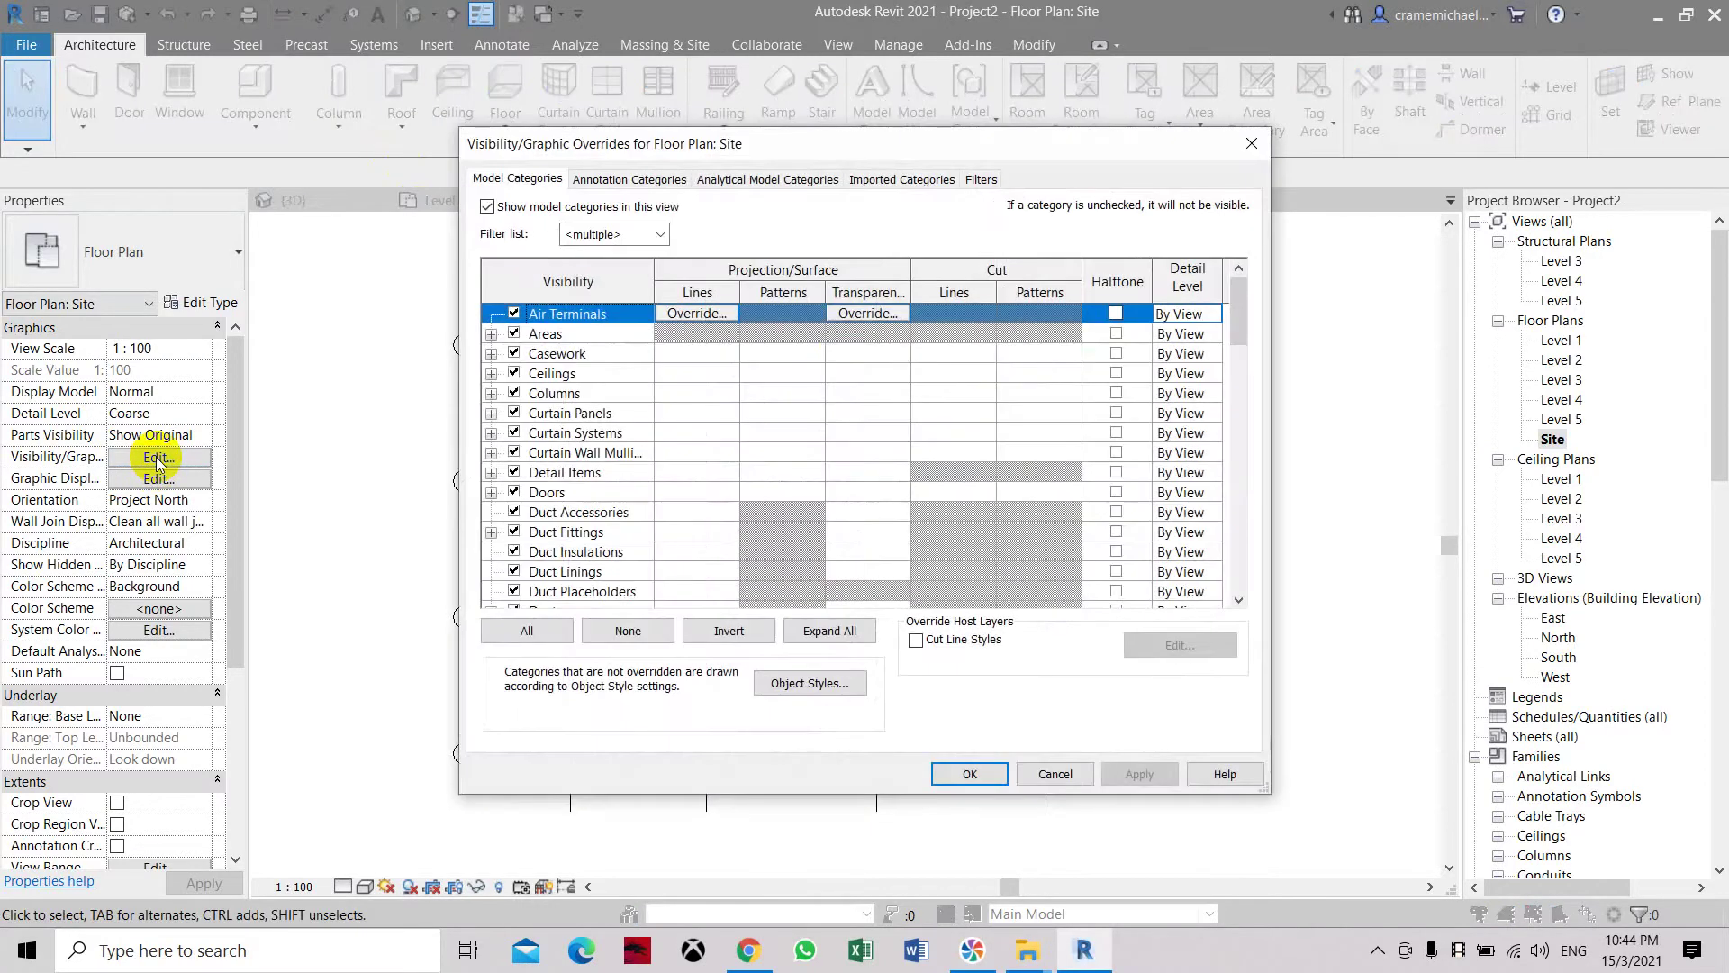
Step: Expand the Site model category, check Project Base Point and apply
{"action": "left_click", "coordinate": [539, 178]}
{"action": "scroll", "coordinate": [598, 399], "scroll_direction": "down", "scroll_amount": 4}
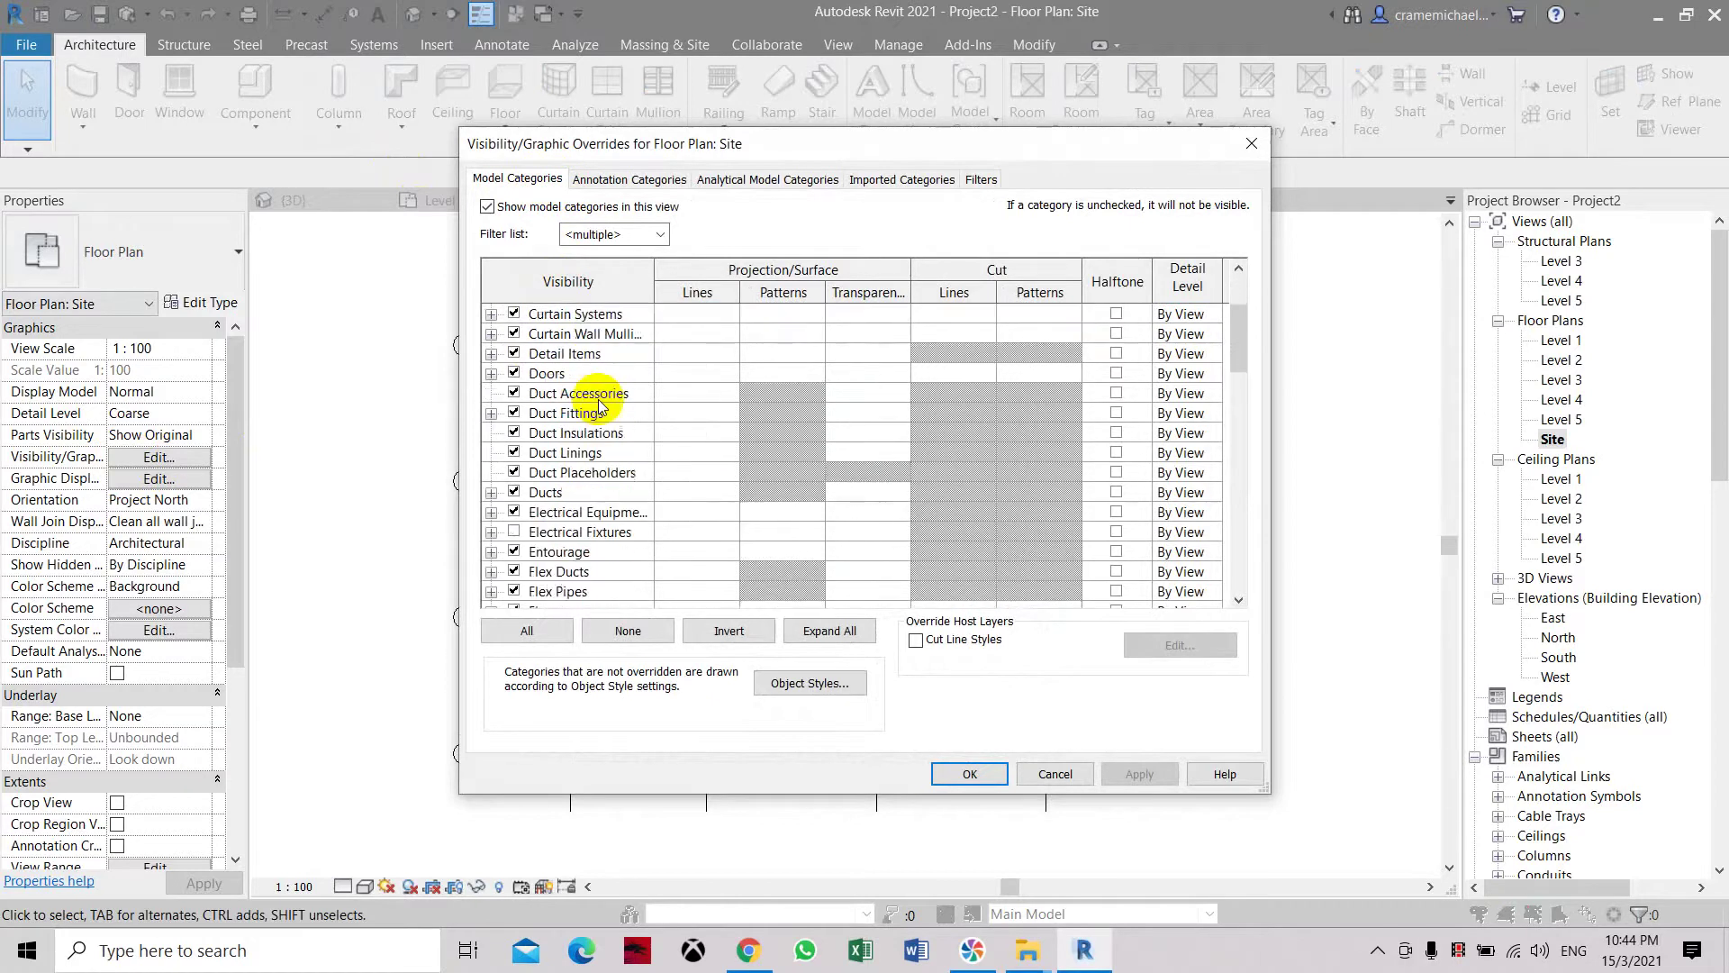
{"action": "scroll", "coordinate": [598, 403], "scroll_direction": "down", "scroll_amount": 7}
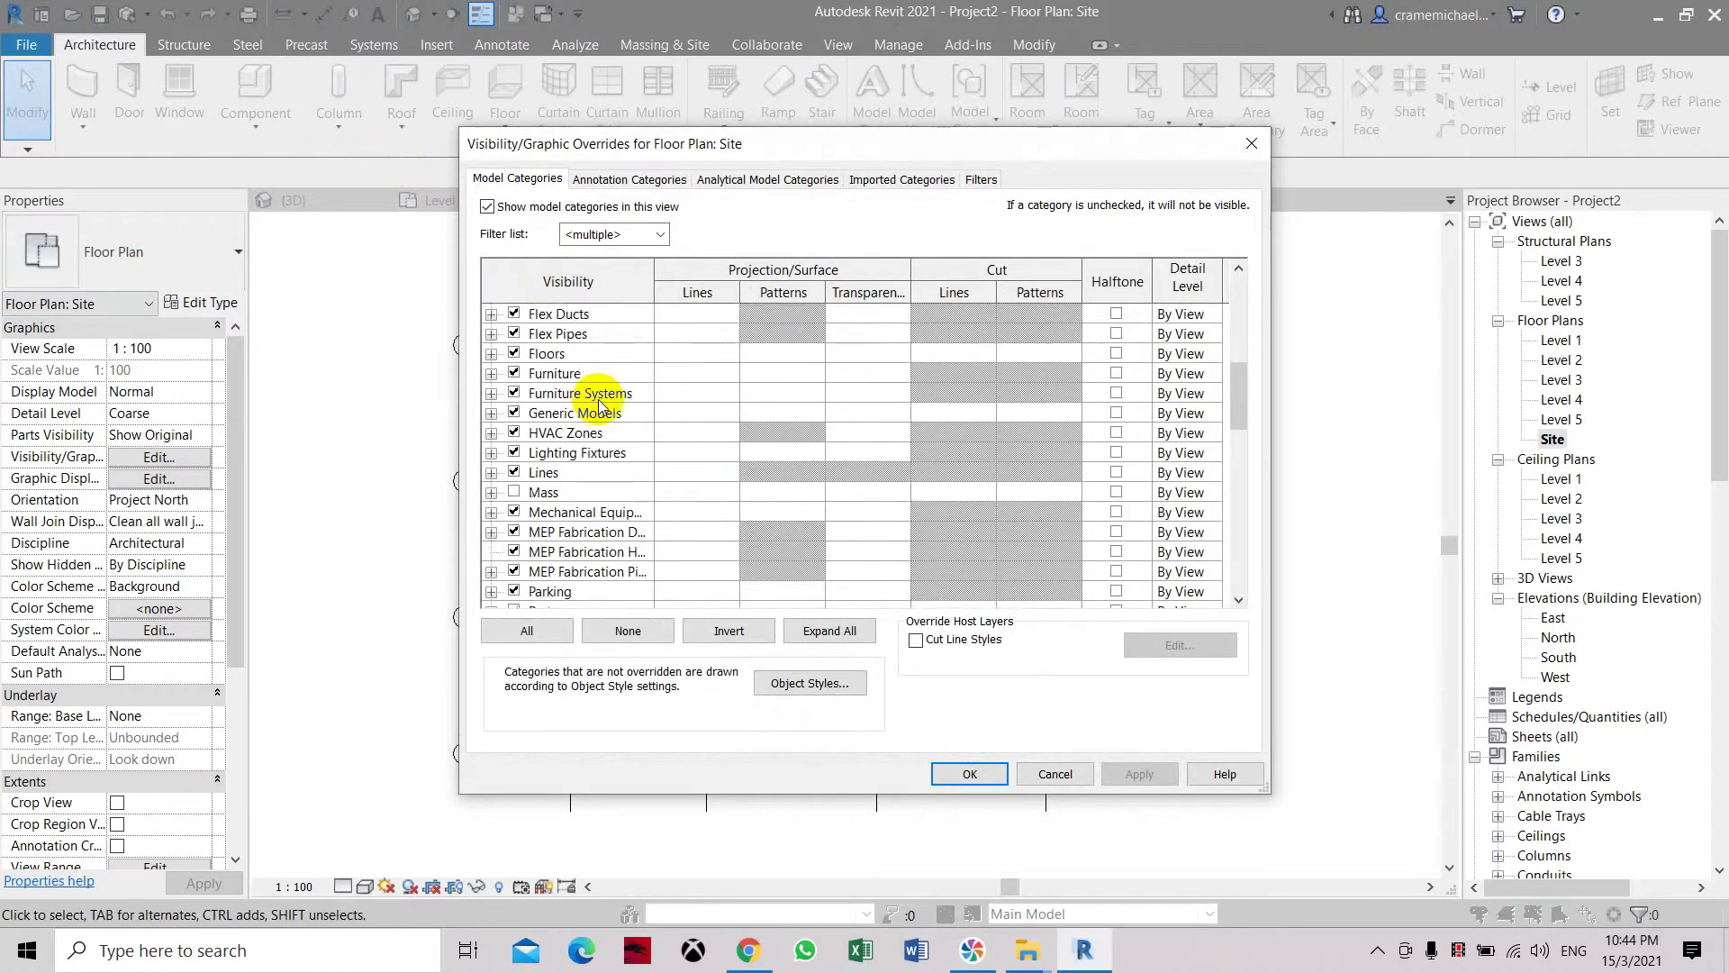
{"action": "scroll", "coordinate": [598, 403], "scroll_direction": "down", "scroll_amount": 5}
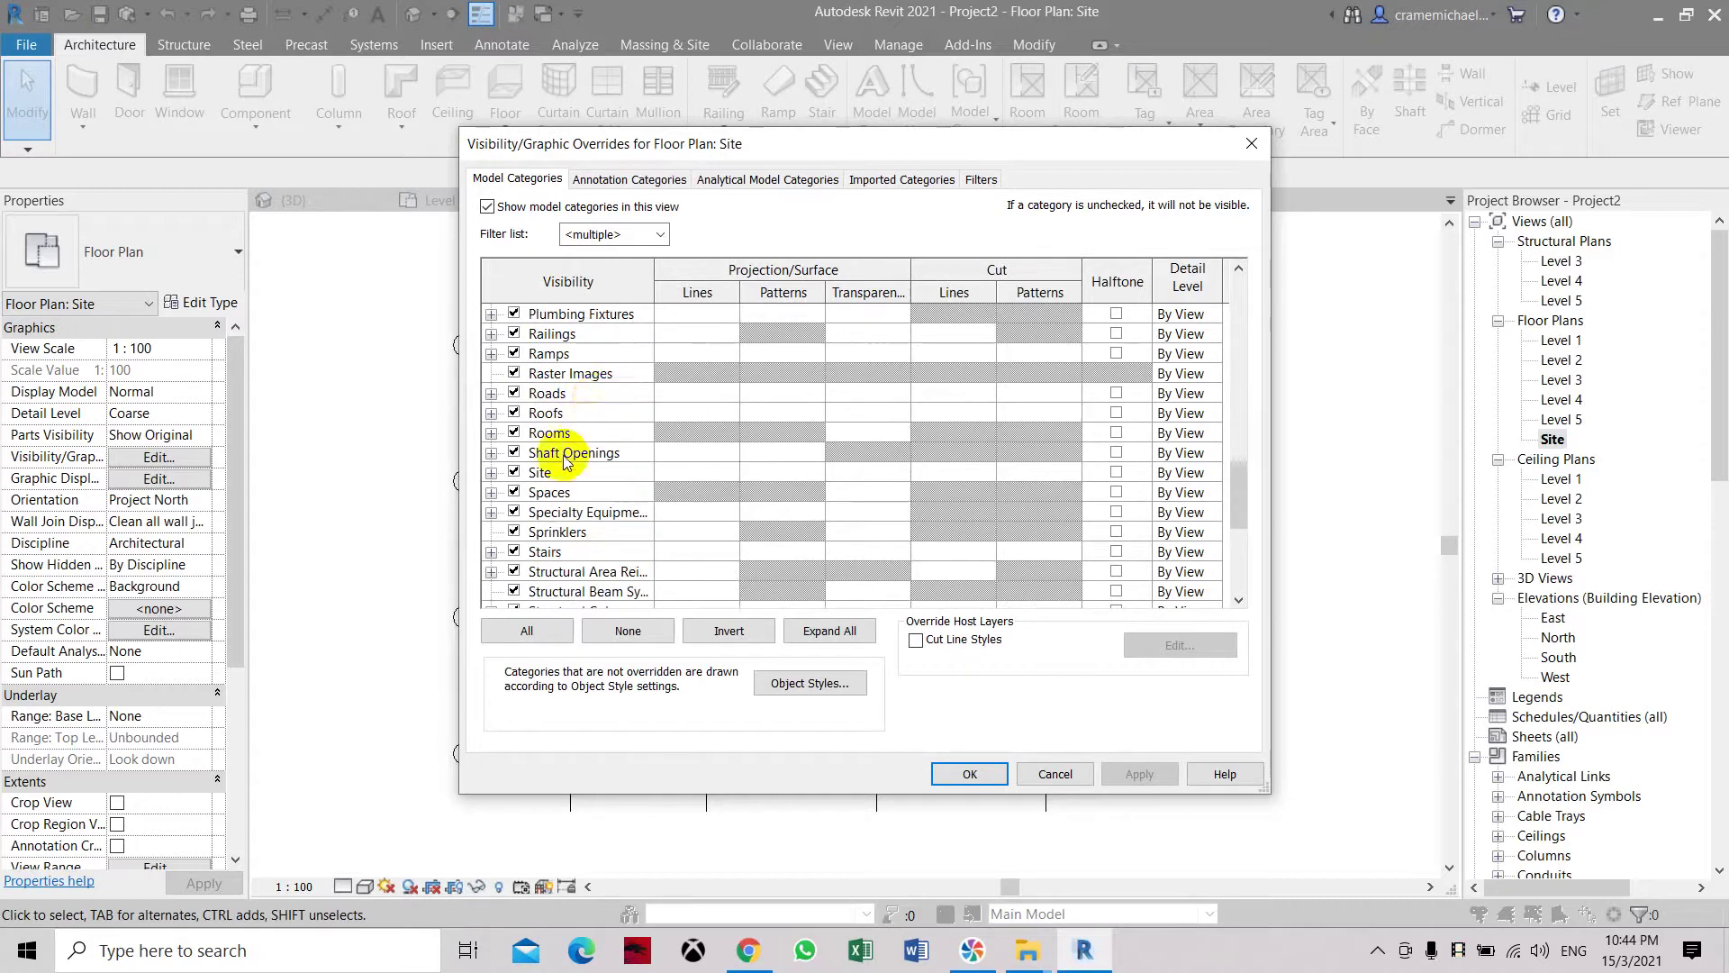
{"action": "left_click", "coordinate": [490, 472]}
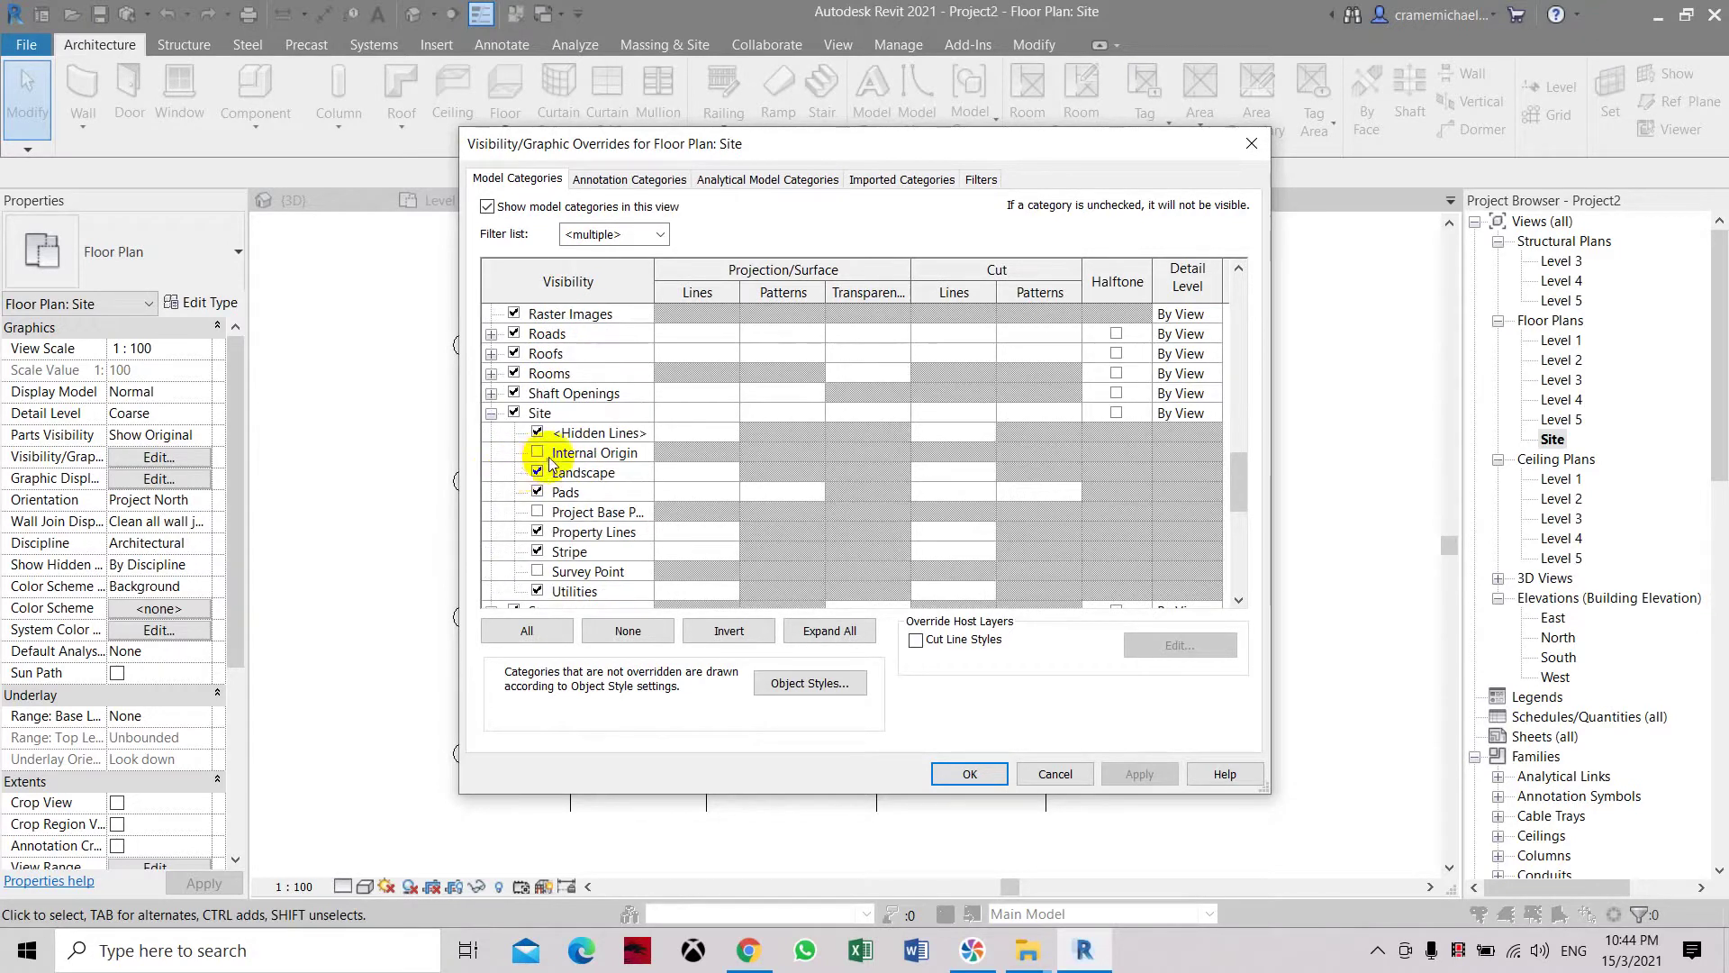
{"action": "scroll", "coordinate": [548, 459], "scroll_direction": "down", "scroll_amount": 1}
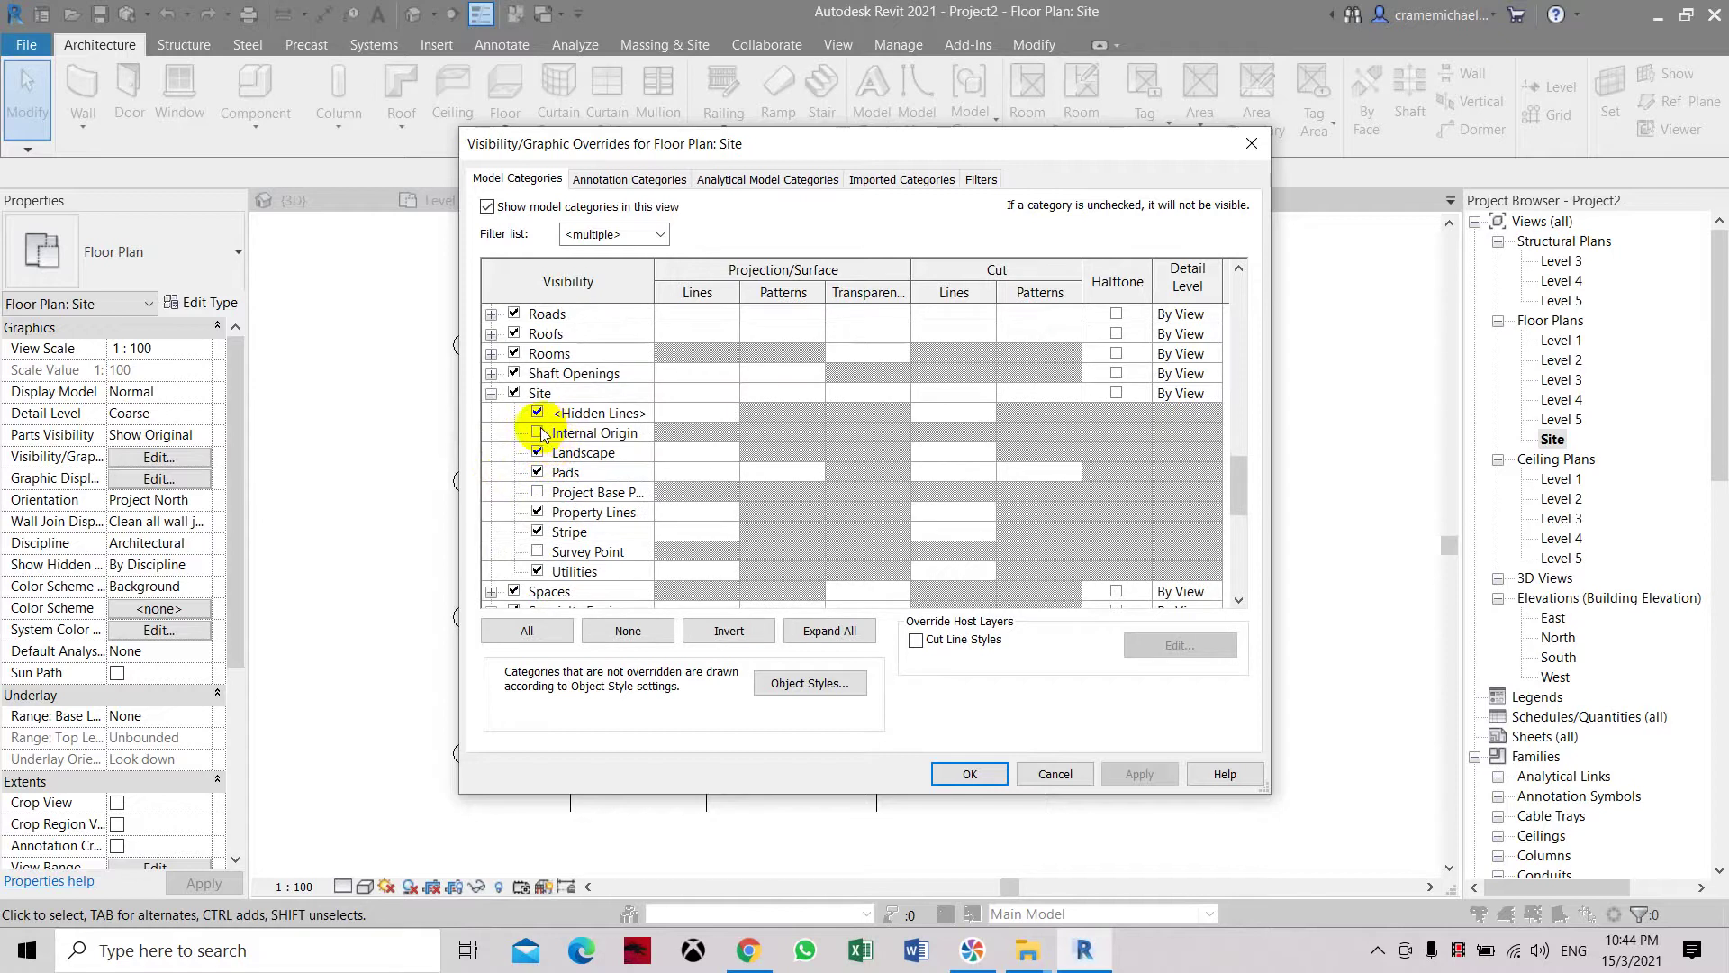
{"action": "left_click", "coordinate": [538, 493]}
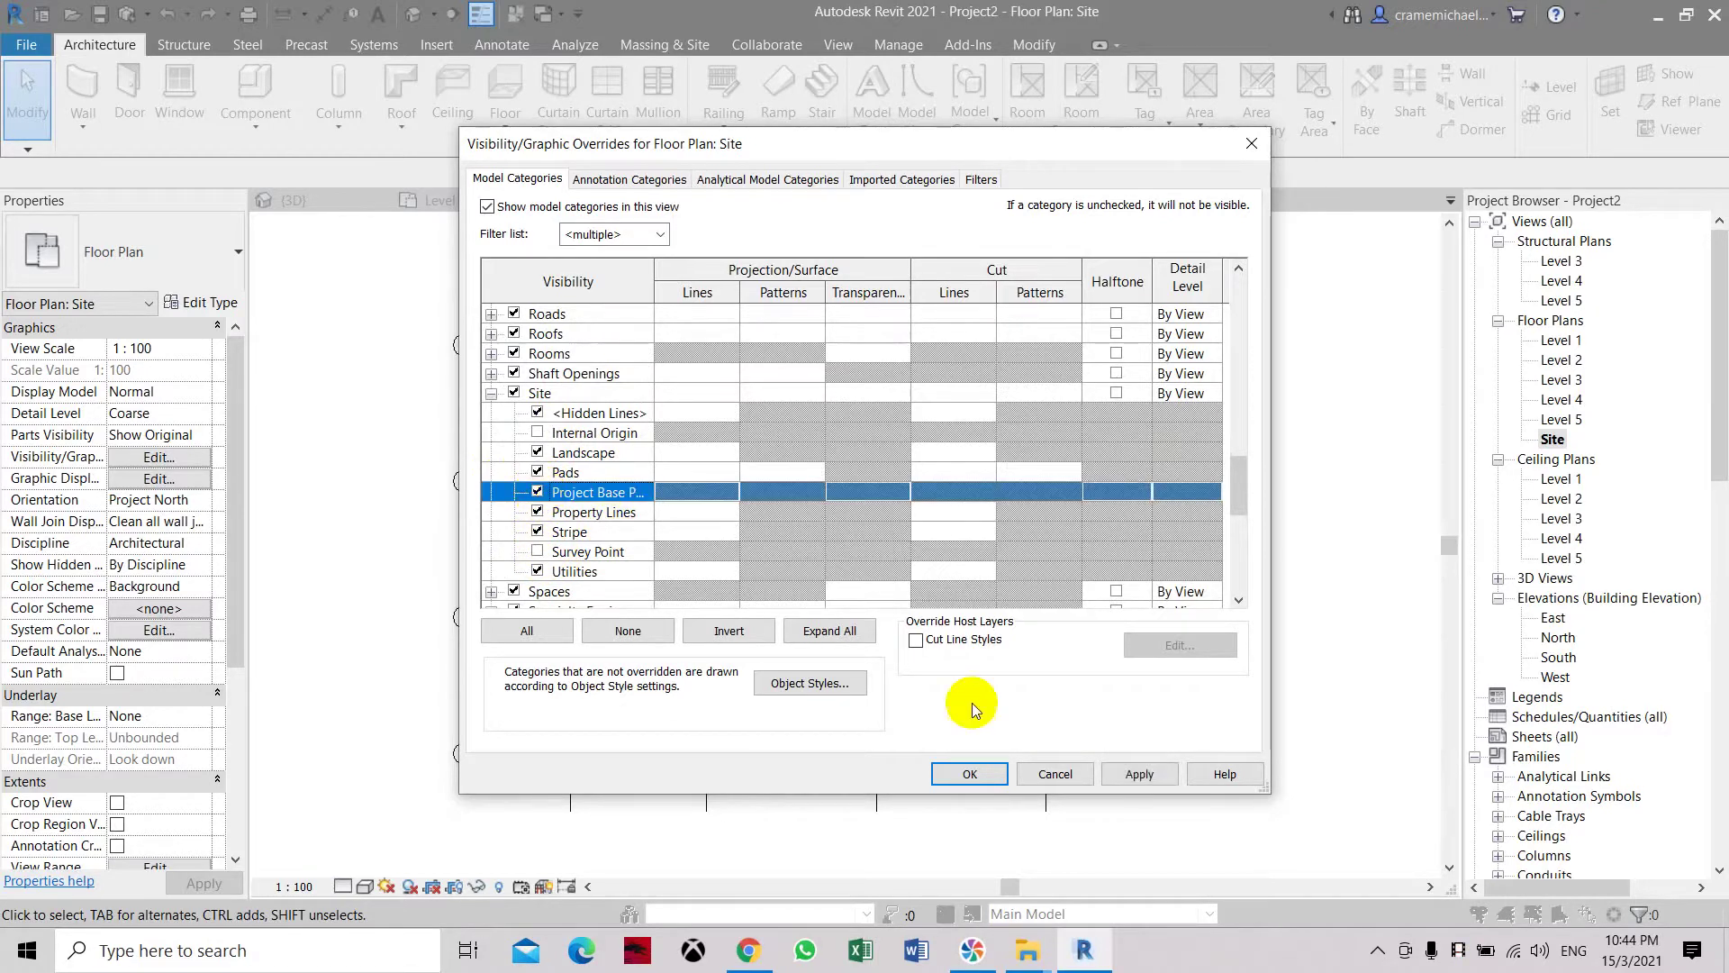
{"action": "left_click", "coordinate": [1140, 775]}
Step: Close the dialog and select the Project Base Point to read N/S, E/W and Elev 0.0
{"action": "left_click", "coordinate": [974, 776]}
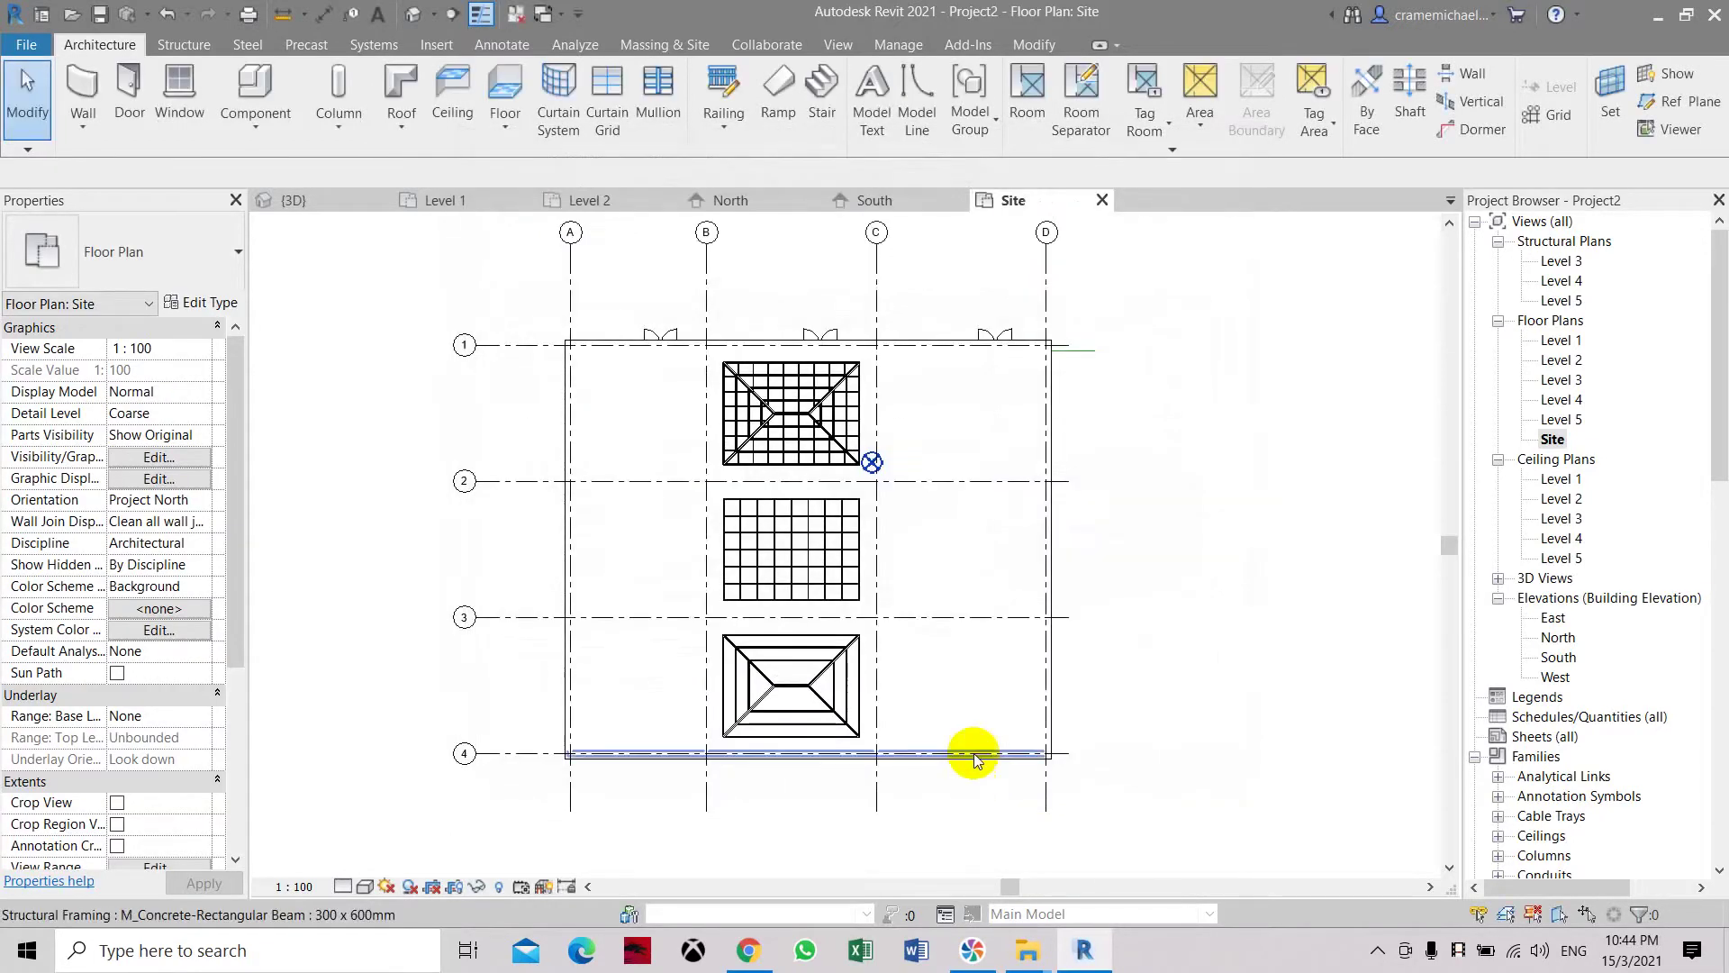
{"action": "scroll", "coordinate": [872, 455], "scroll_direction": "up", "scroll_amount": 6}
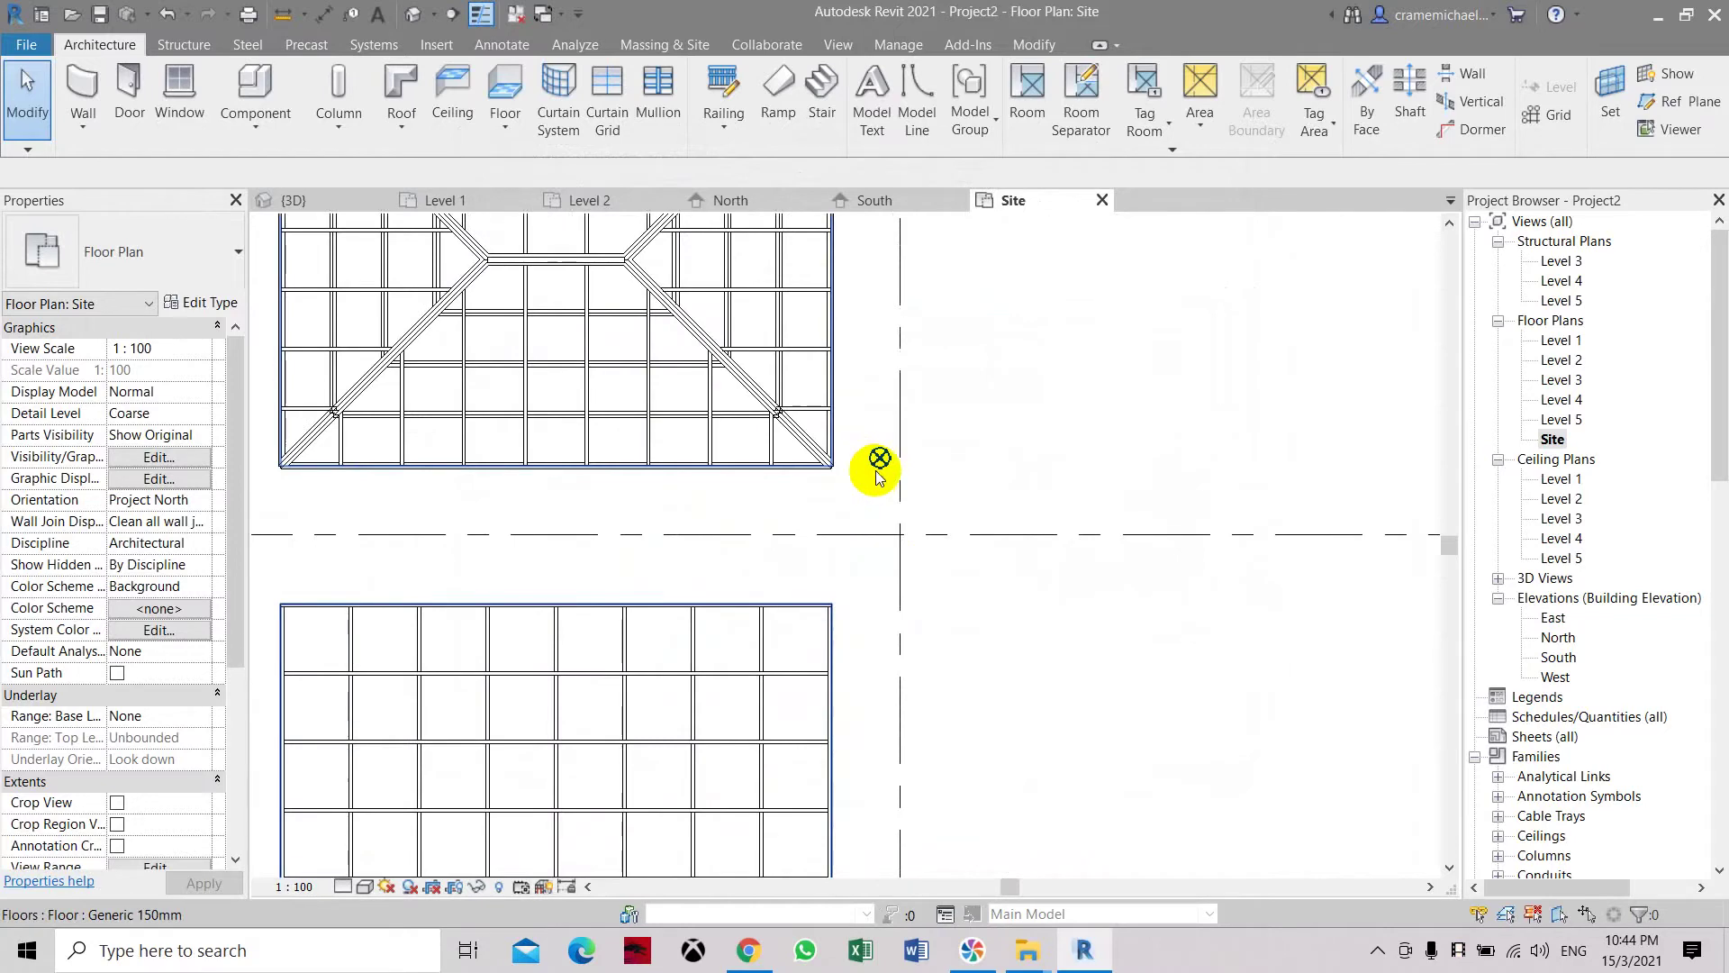
{"action": "left_click", "coordinate": [879, 461]}
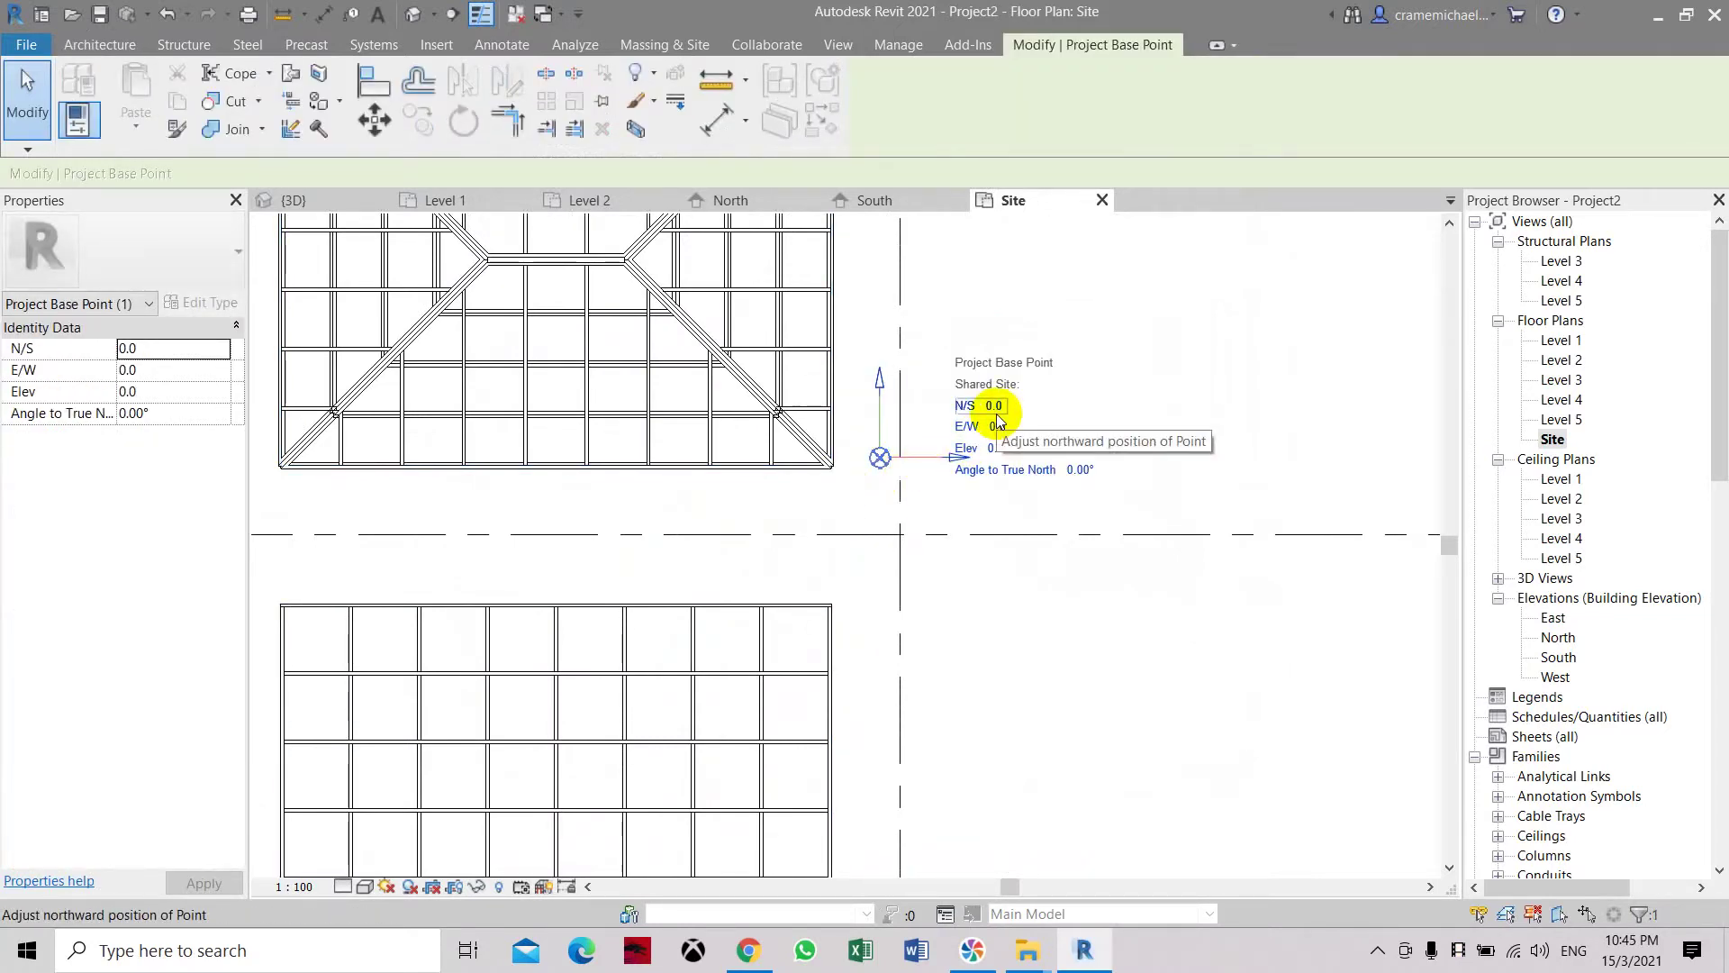
{"action": "scroll", "coordinate": [990, 447], "scroll_direction": "down", "scroll_amount": 4}
{"action": "scroll", "coordinate": [989, 447], "scroll_direction": "down", "scroll_amount": 3}
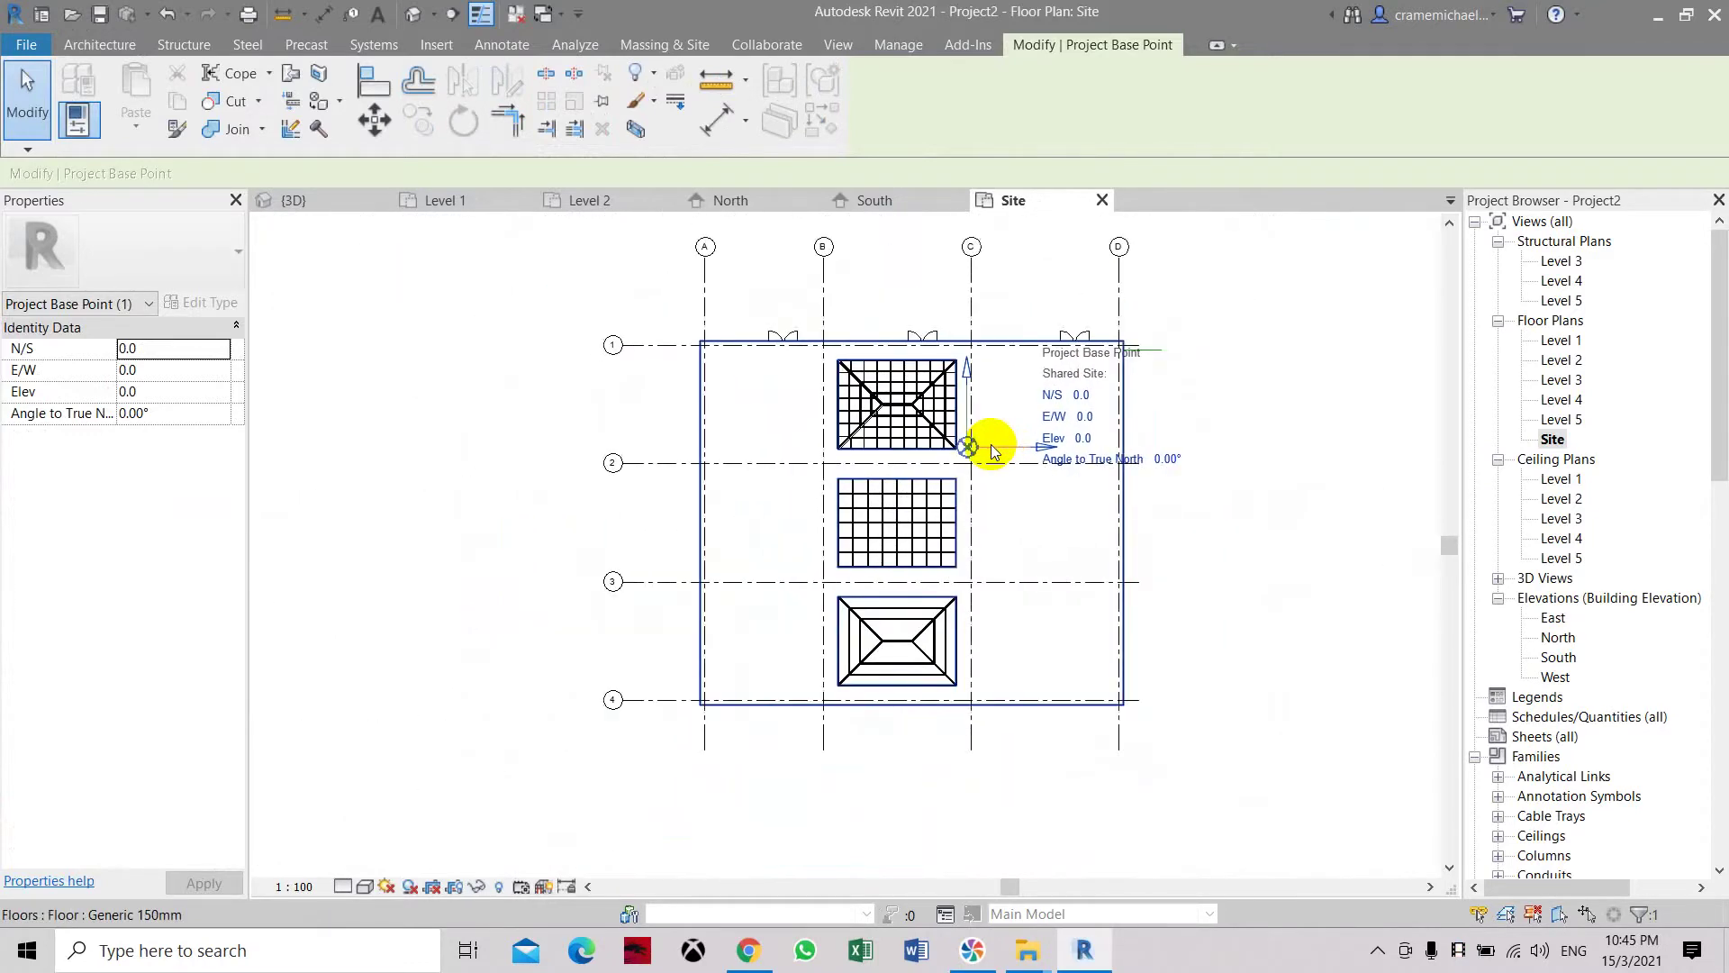
{"action": "scroll", "coordinate": [993, 450], "scroll_direction": "up", "scroll_amount": 4}
{"action": "scroll", "coordinate": [993, 450], "scroll_direction": "down", "scroll_amount": 3}
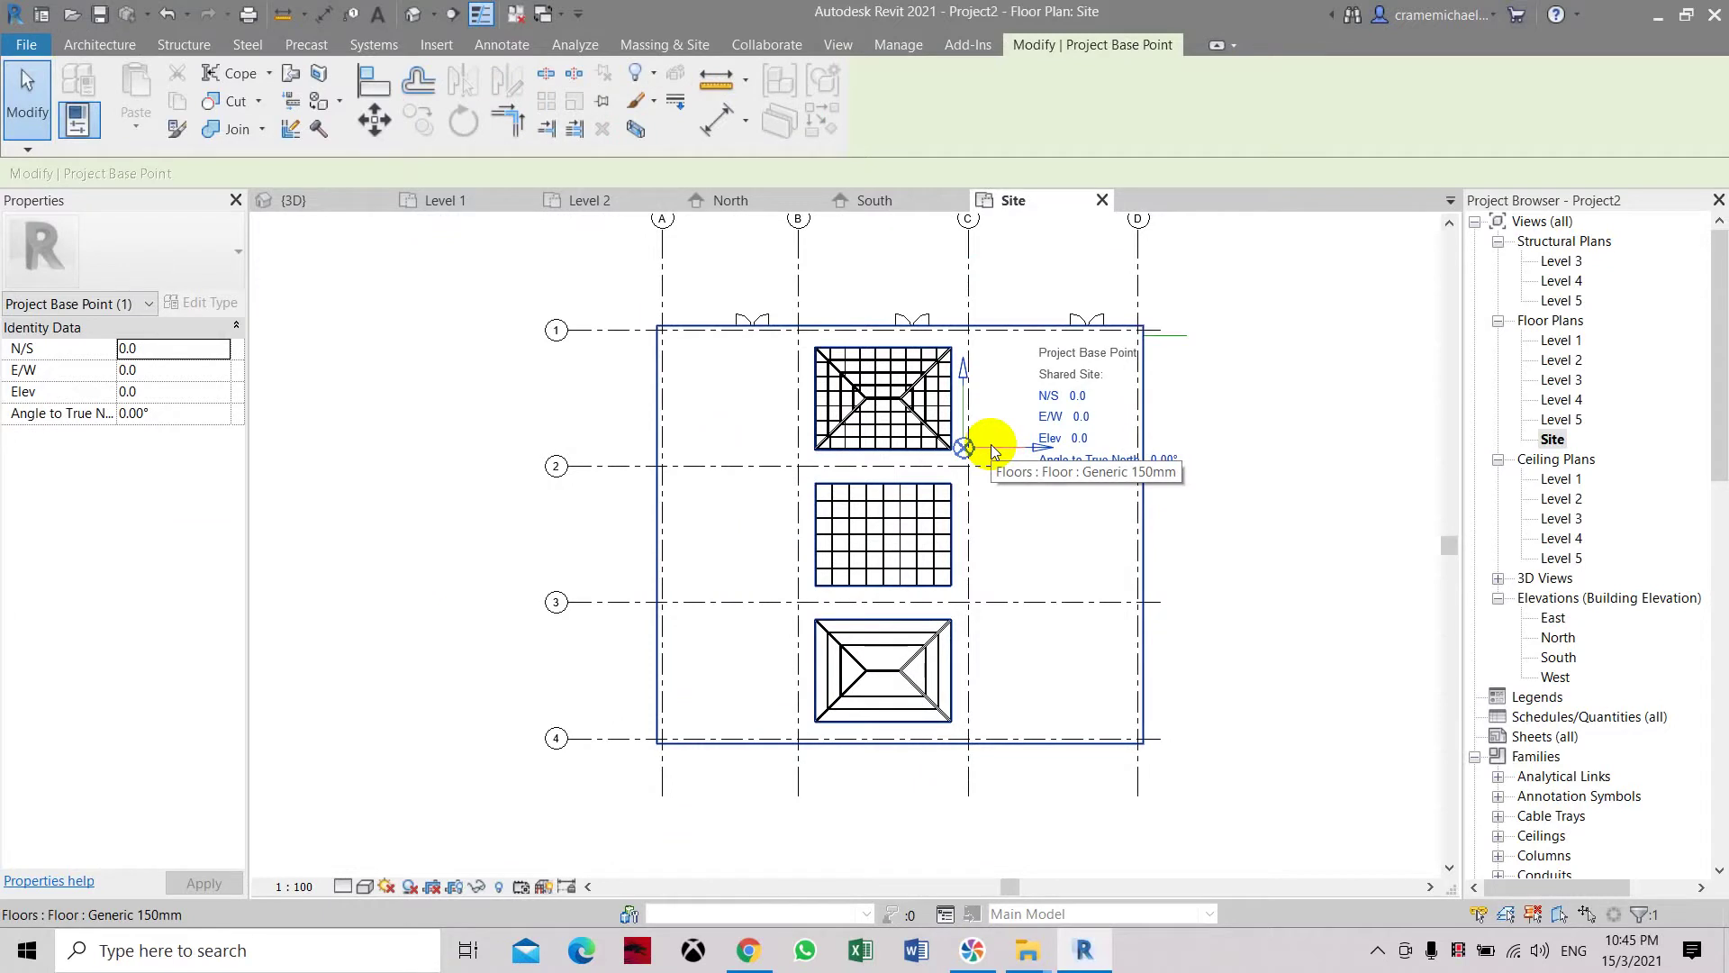
{"action": "scroll", "coordinate": [990, 445], "scroll_direction": "up", "scroll_amount": 1}
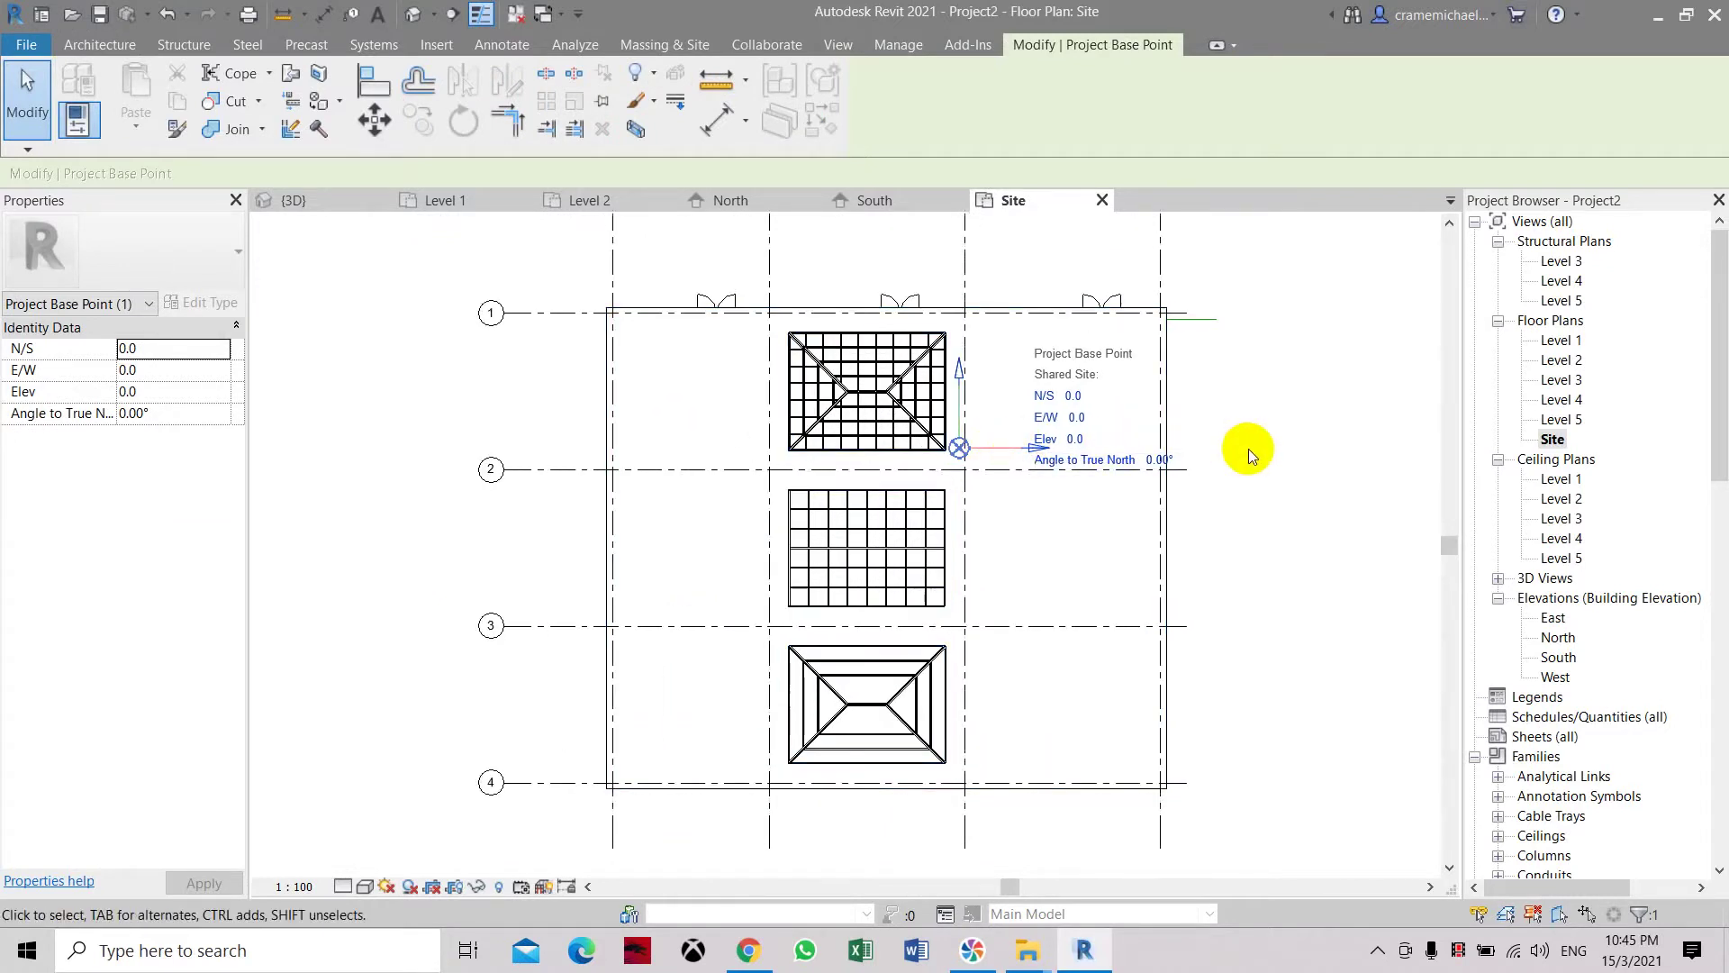
Step: Inspect the base point at grid C/2, then deselect it to show Site view properties
{"action": "middle_click_drag", "start_coordinate": [1254, 453], "coordinate": [1218, 435]}
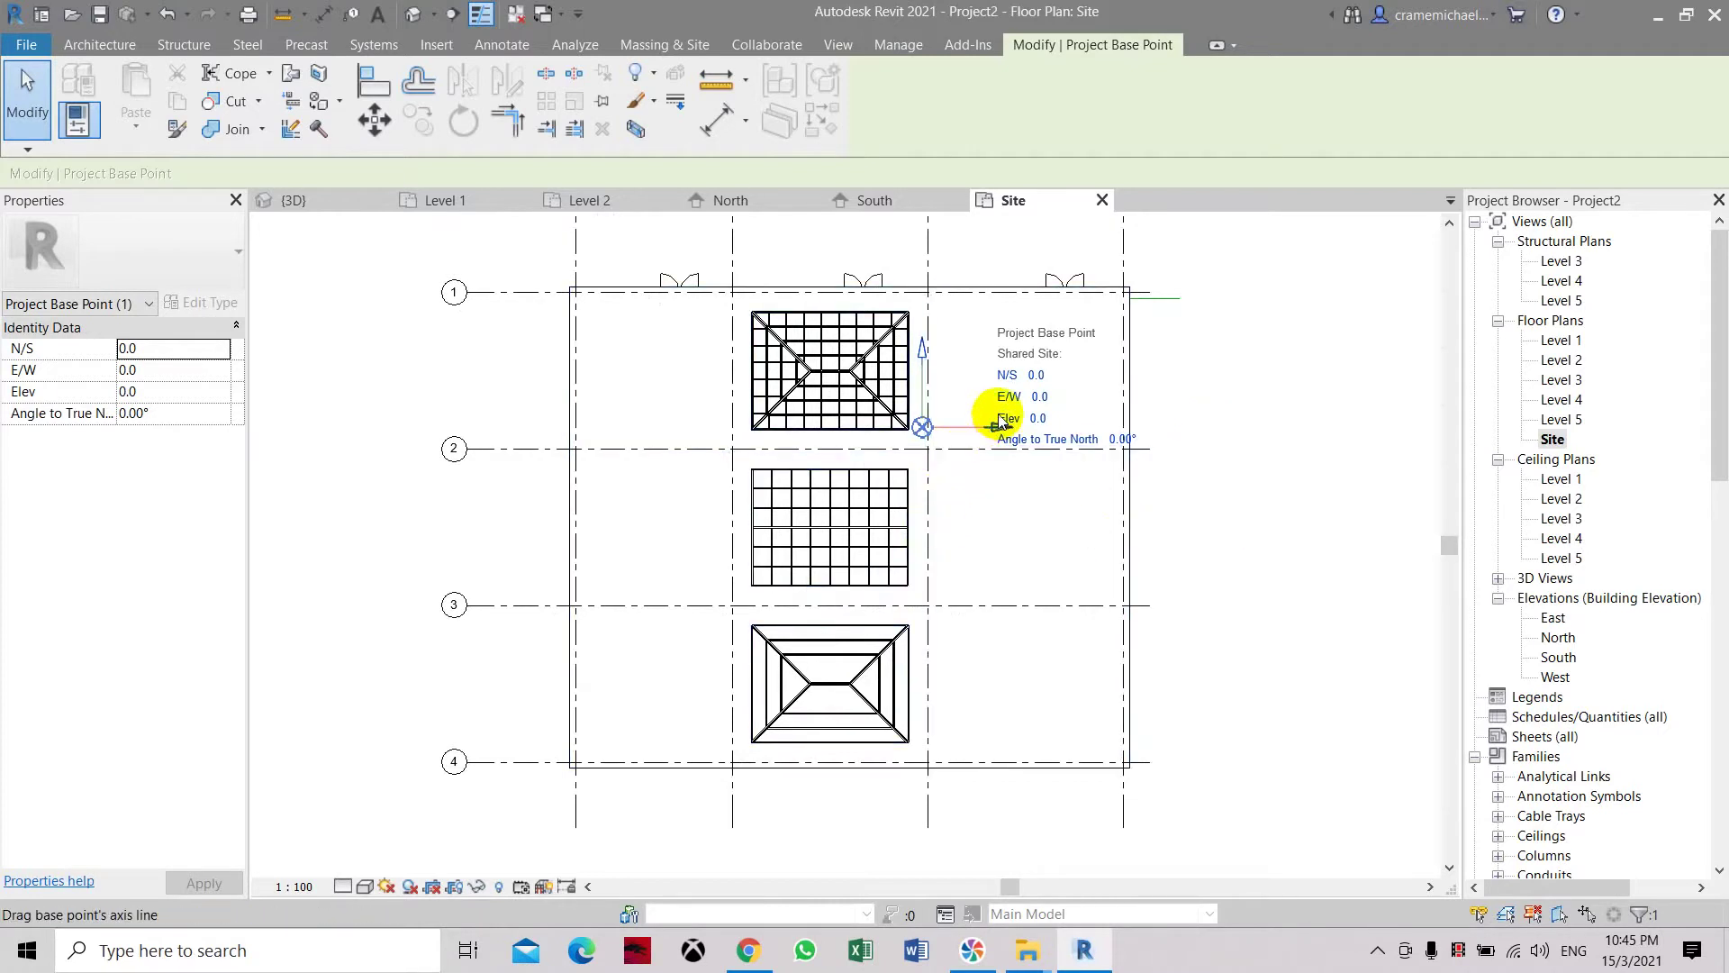
{"action": "scroll", "coordinate": [919, 427], "scroll_direction": "up", "scroll_amount": 1}
{"action": "scroll", "coordinate": [919, 427], "scroll_direction": "up", "scroll_amount": 1}
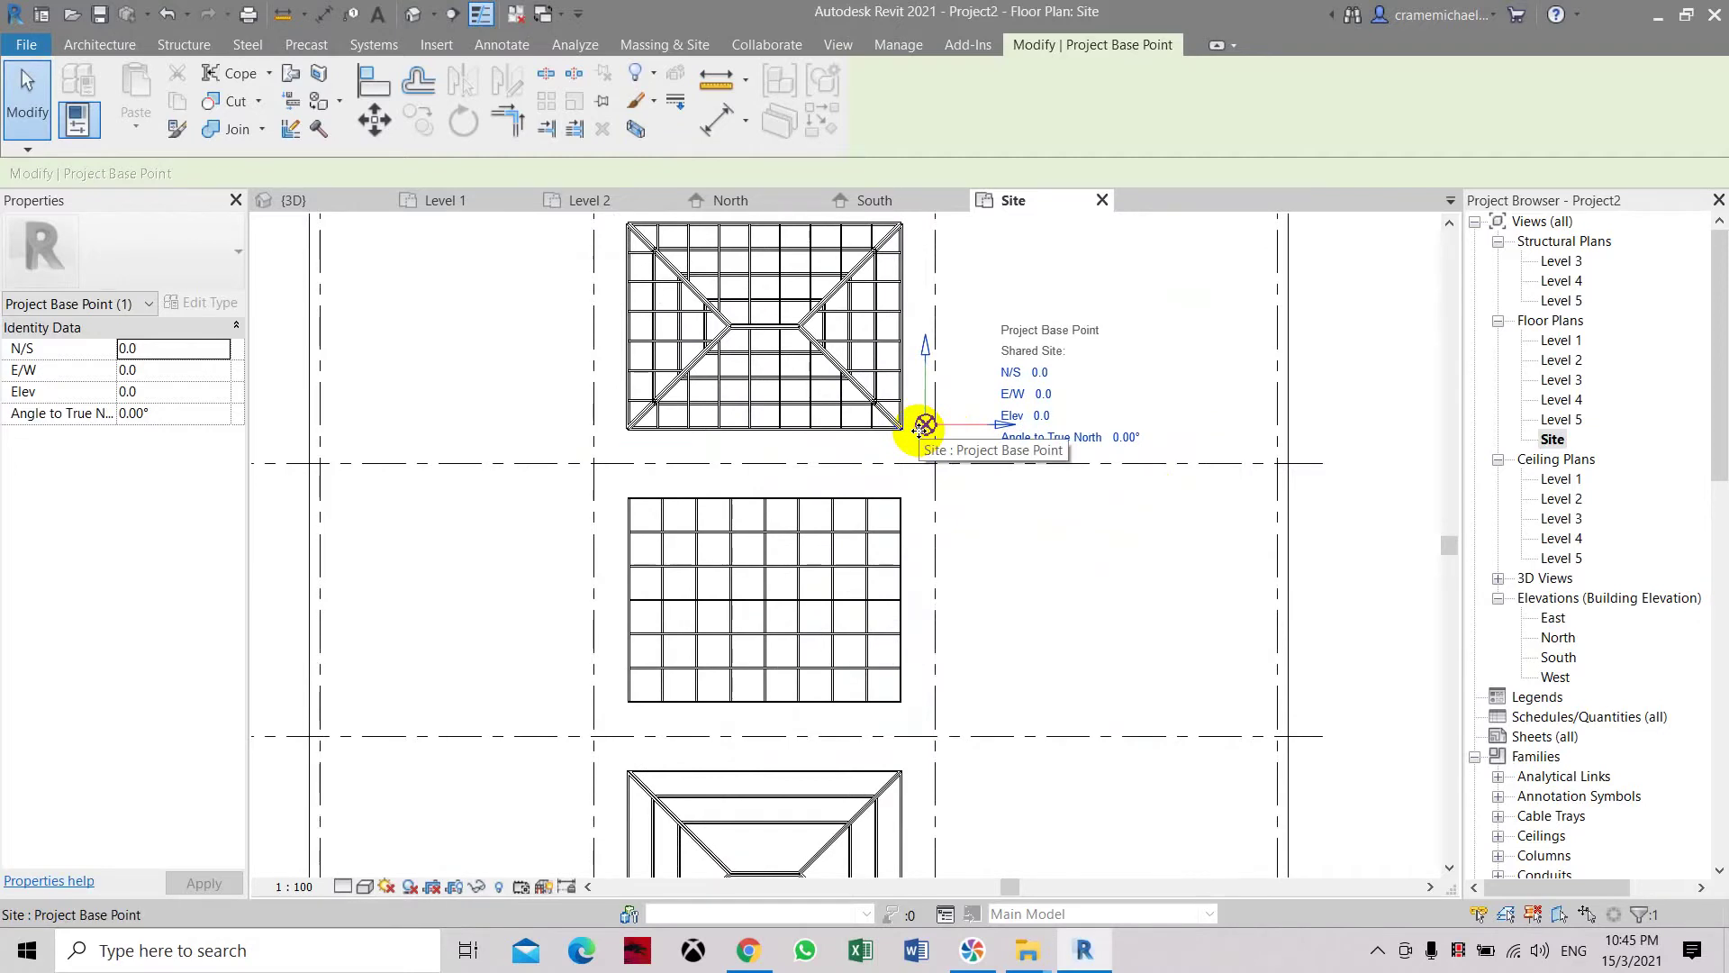
{"action": "scroll", "coordinate": [921, 425], "scroll_direction": "down", "scroll_amount": 3}
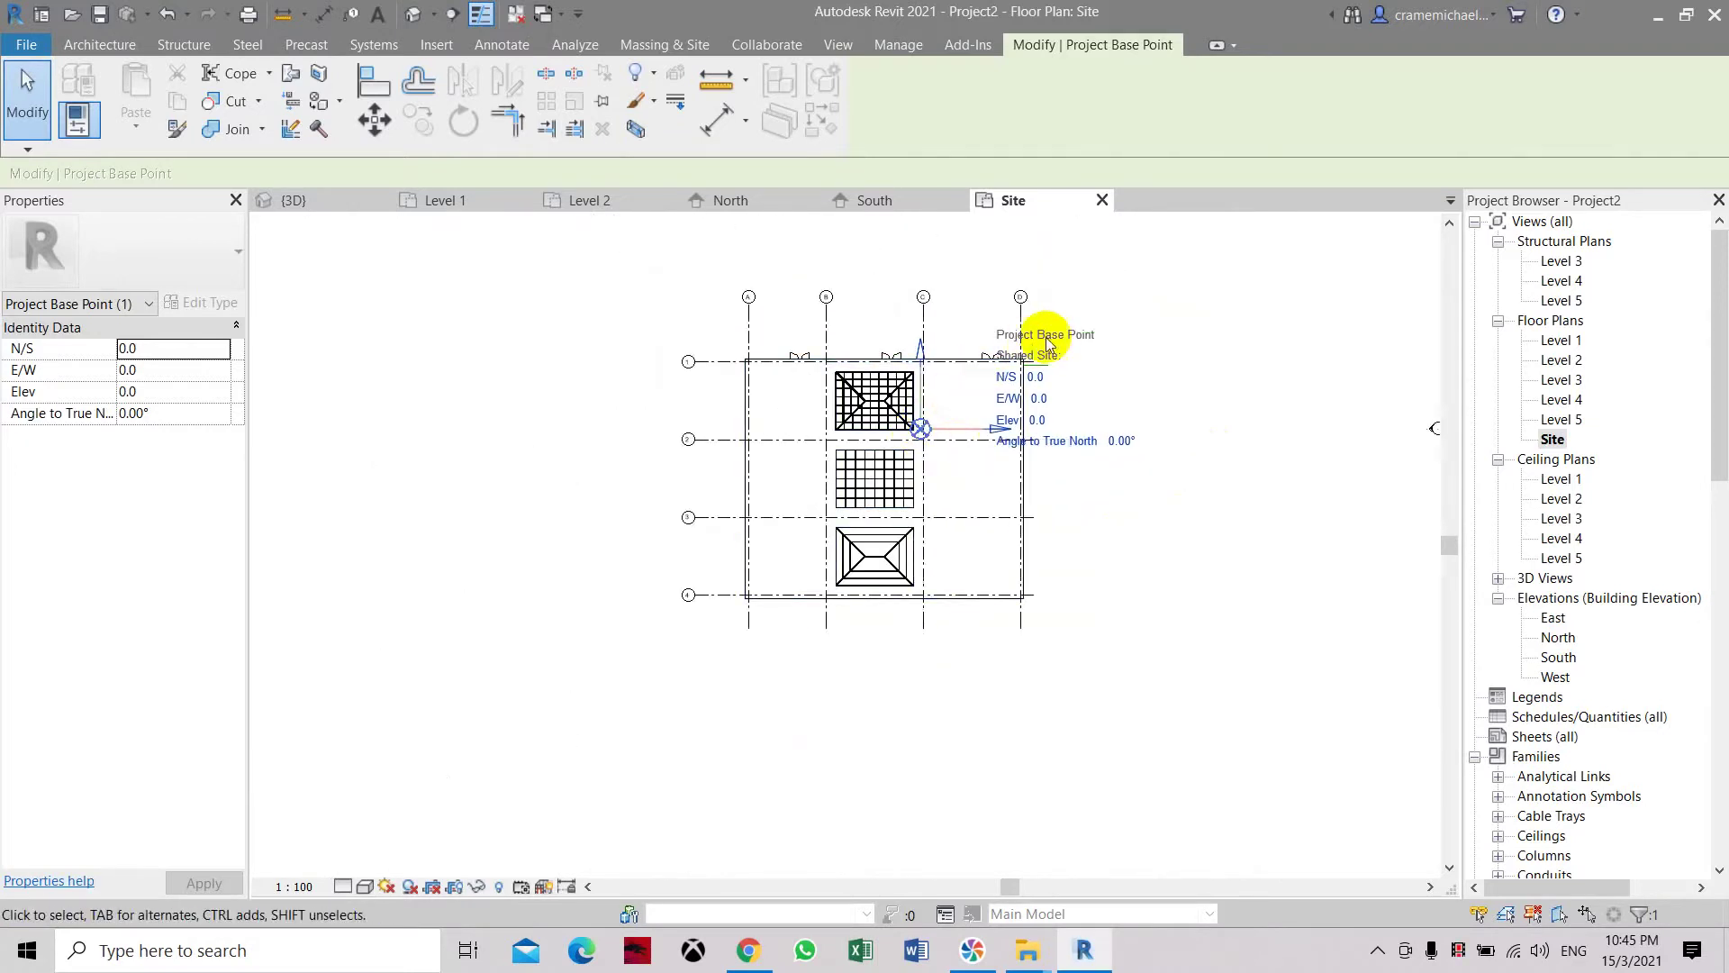
{"action": "scroll", "coordinate": [919, 428], "scroll_direction": "up", "scroll_amount": 1}
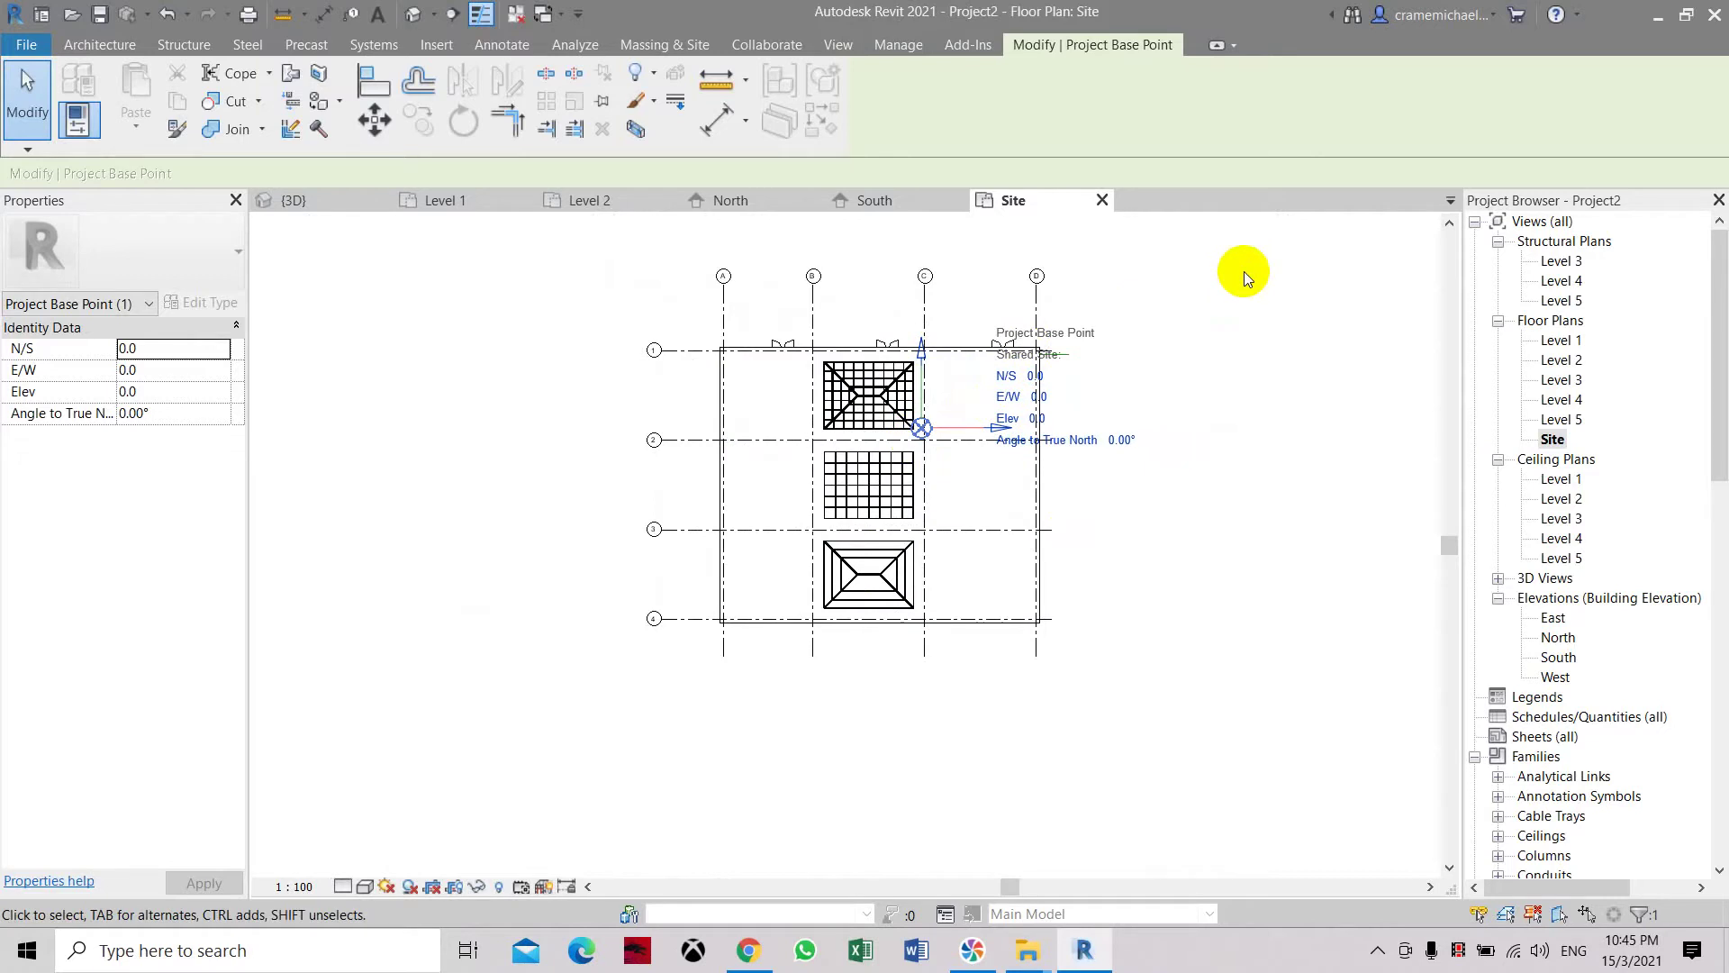
{"action": "scroll", "coordinate": [1223, 285], "scroll_direction": "up", "scroll_amount": 1}
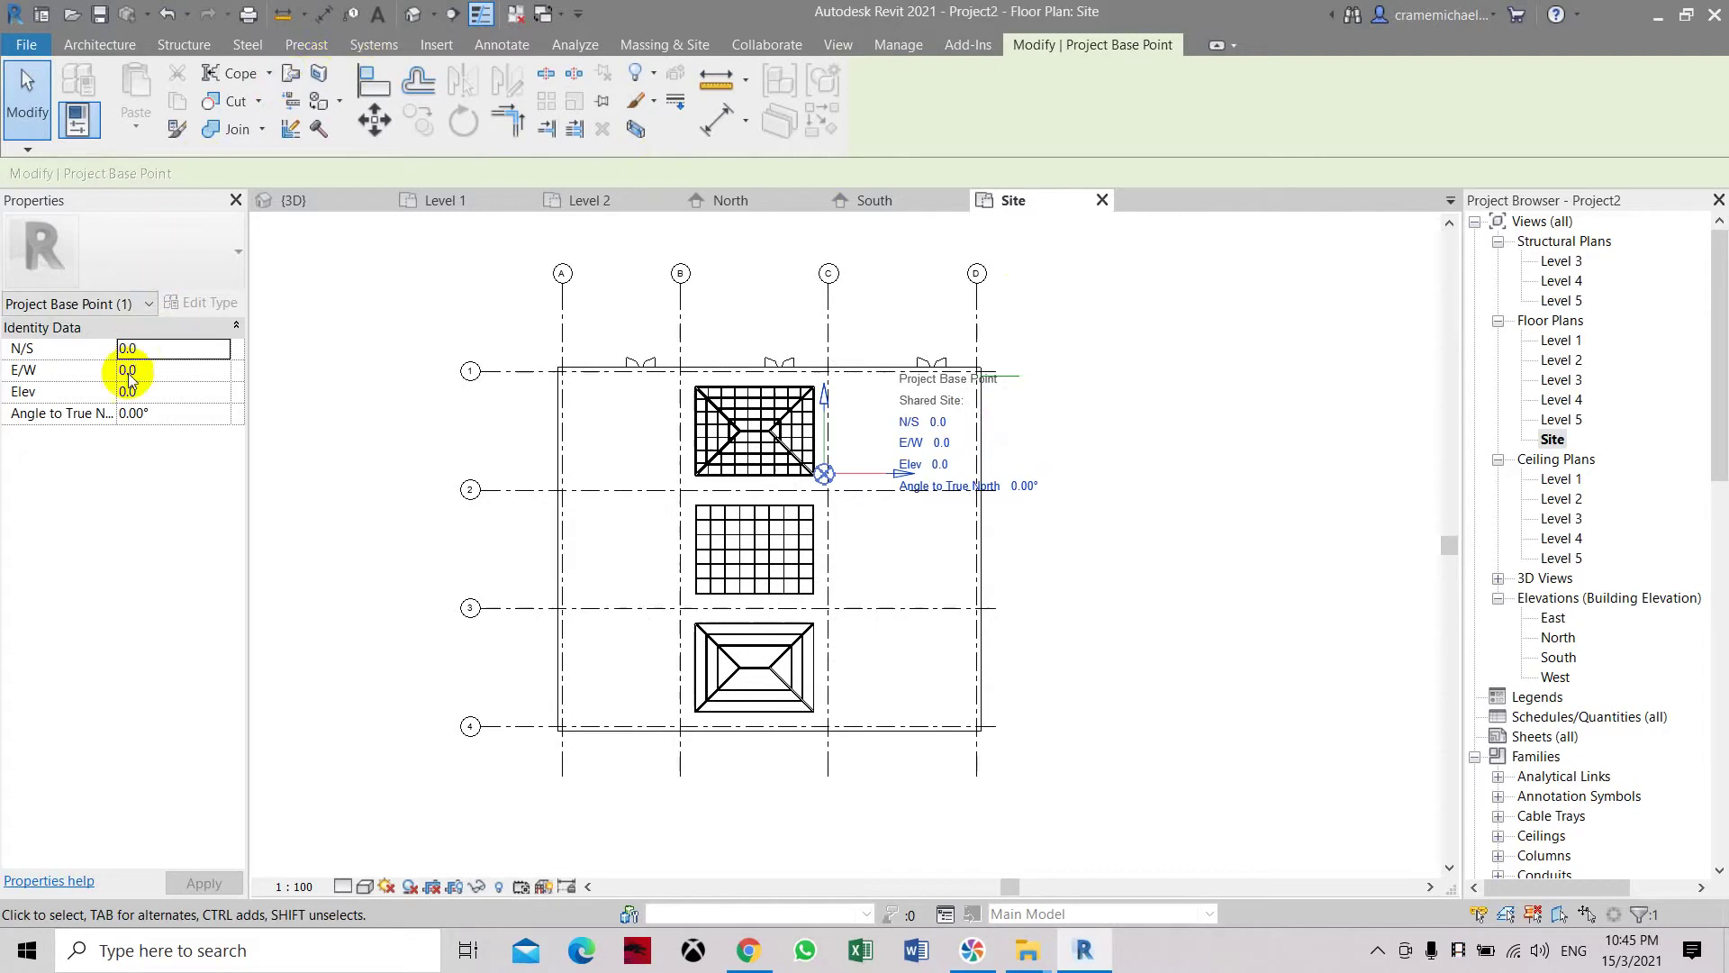
{"action": "left_click", "coordinate": [1553, 438]}
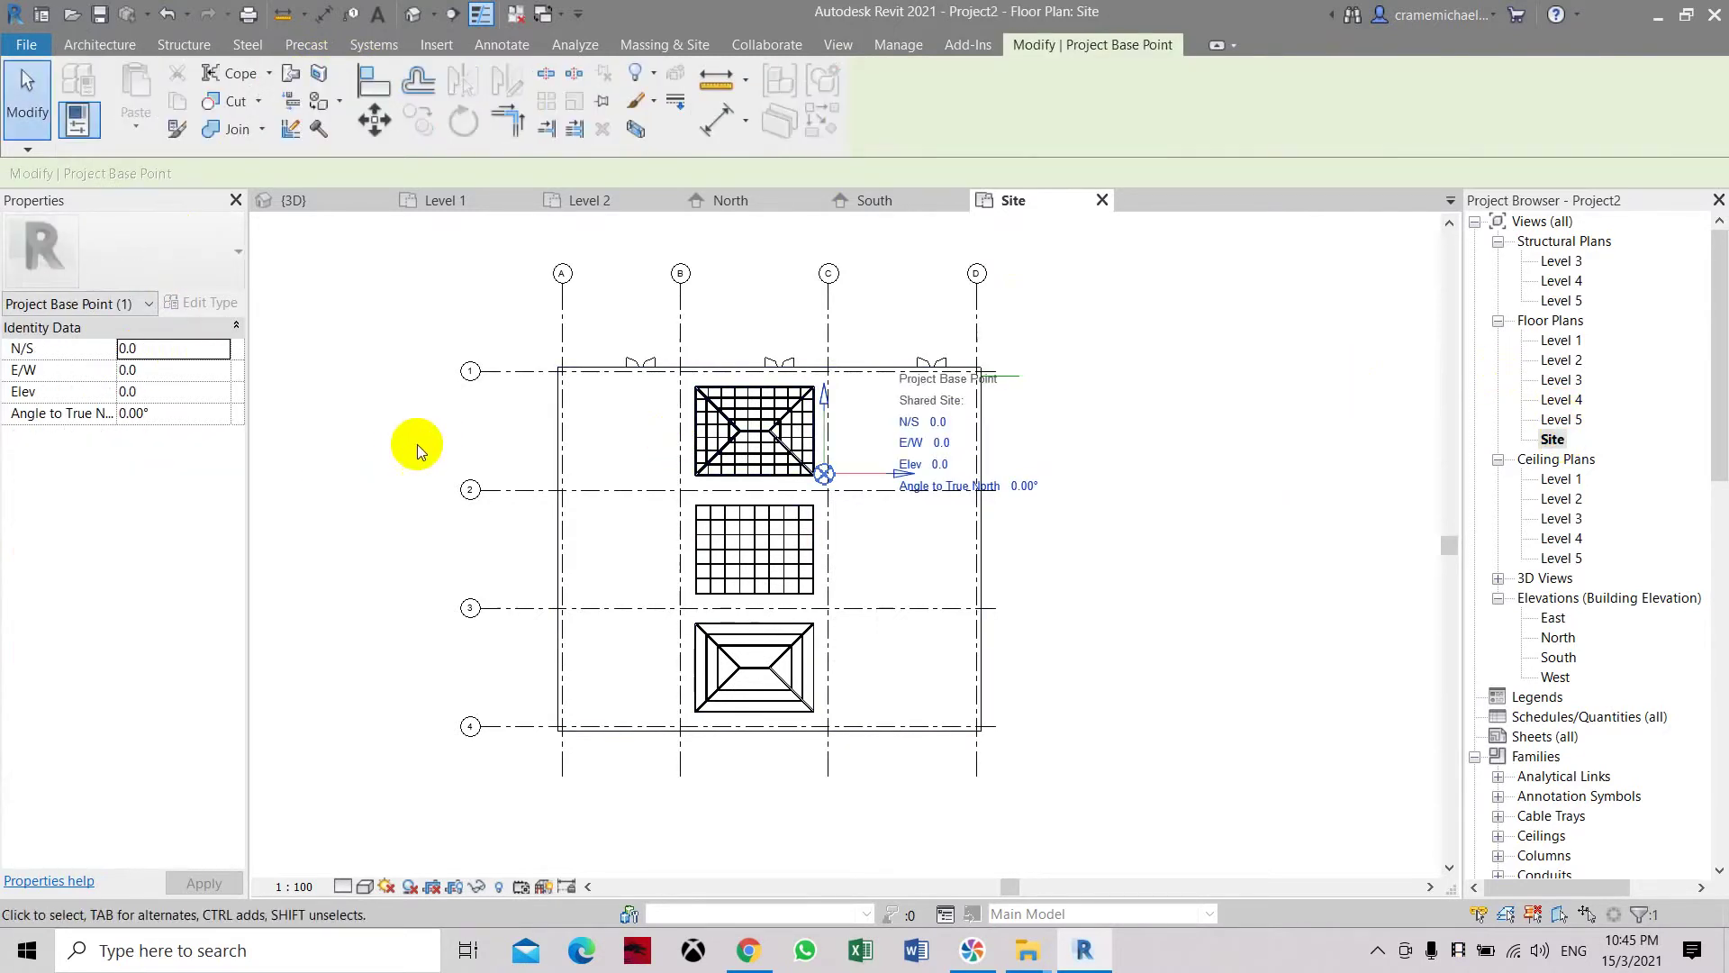
{"action": "left_click", "coordinate": [1553, 439]}
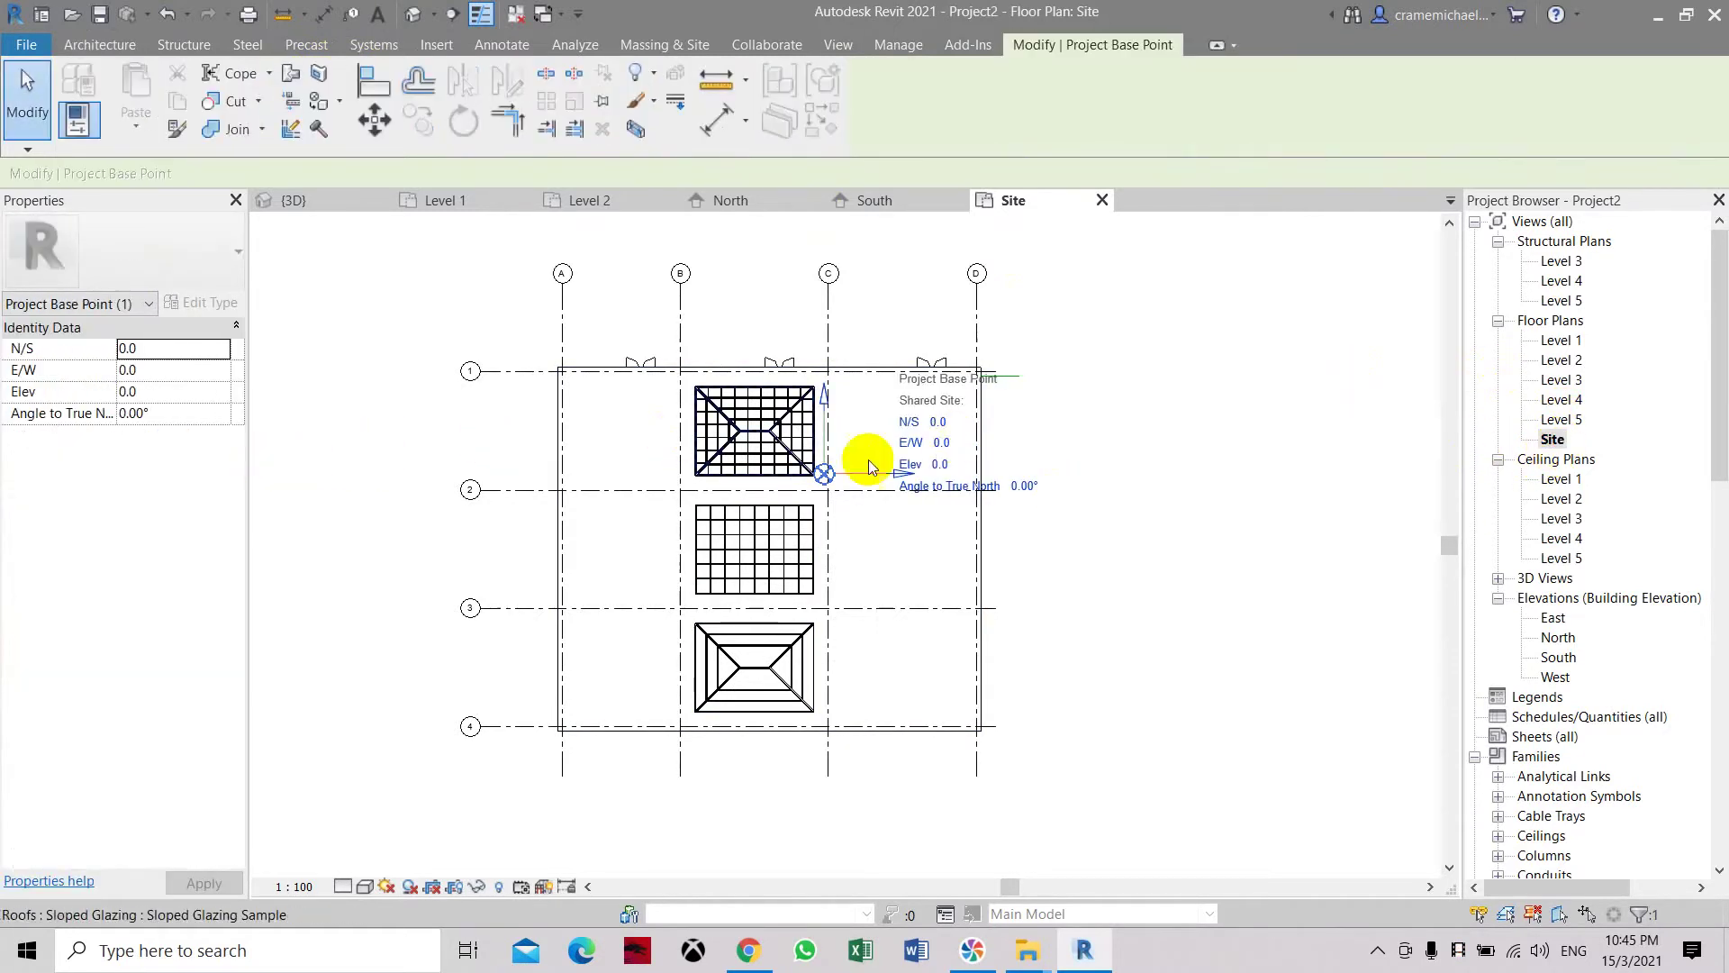
{"action": "left_click", "coordinate": [1535, 437]}
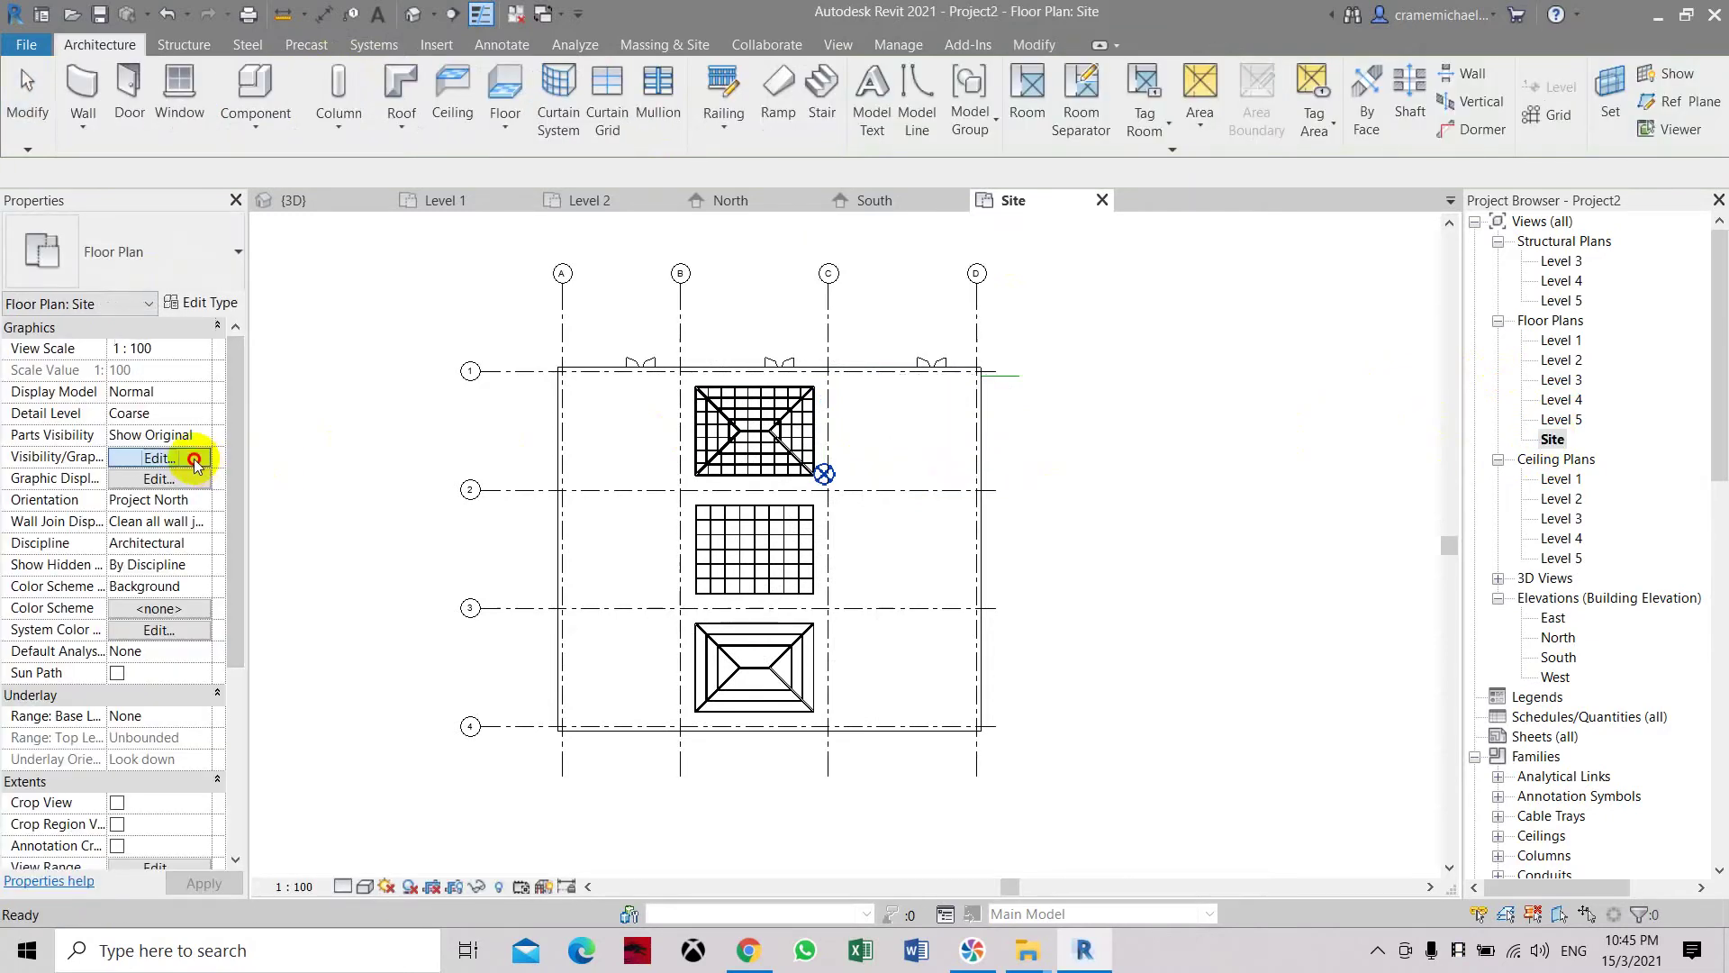
Step: Check Survey Point under the Site category in Visibility/Graphics, apply and close
{"action": "left_click", "coordinate": [206, 458]}
{"action": "scroll", "coordinate": [567, 428], "scroll_direction": "down", "scroll_amount": 6}
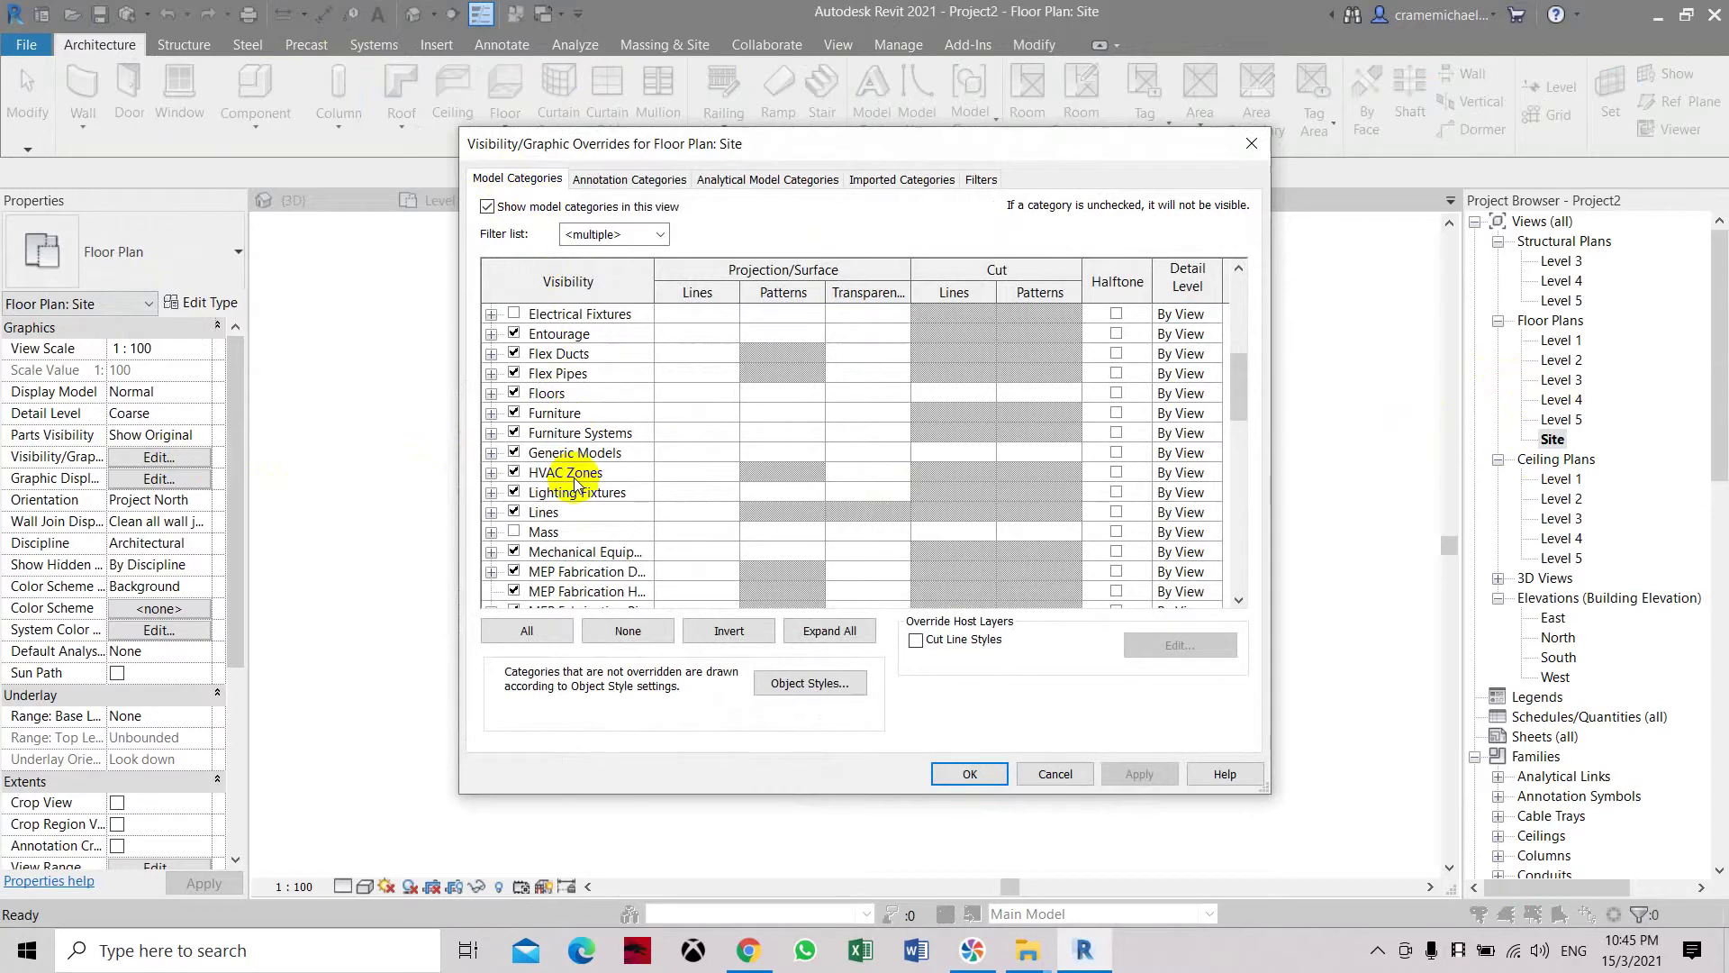
{"action": "scroll", "coordinate": [573, 451], "scroll_direction": "down", "scroll_amount": 3}
{"action": "scroll", "coordinate": [574, 482], "scroll_direction": "down", "scroll_amount": 5}
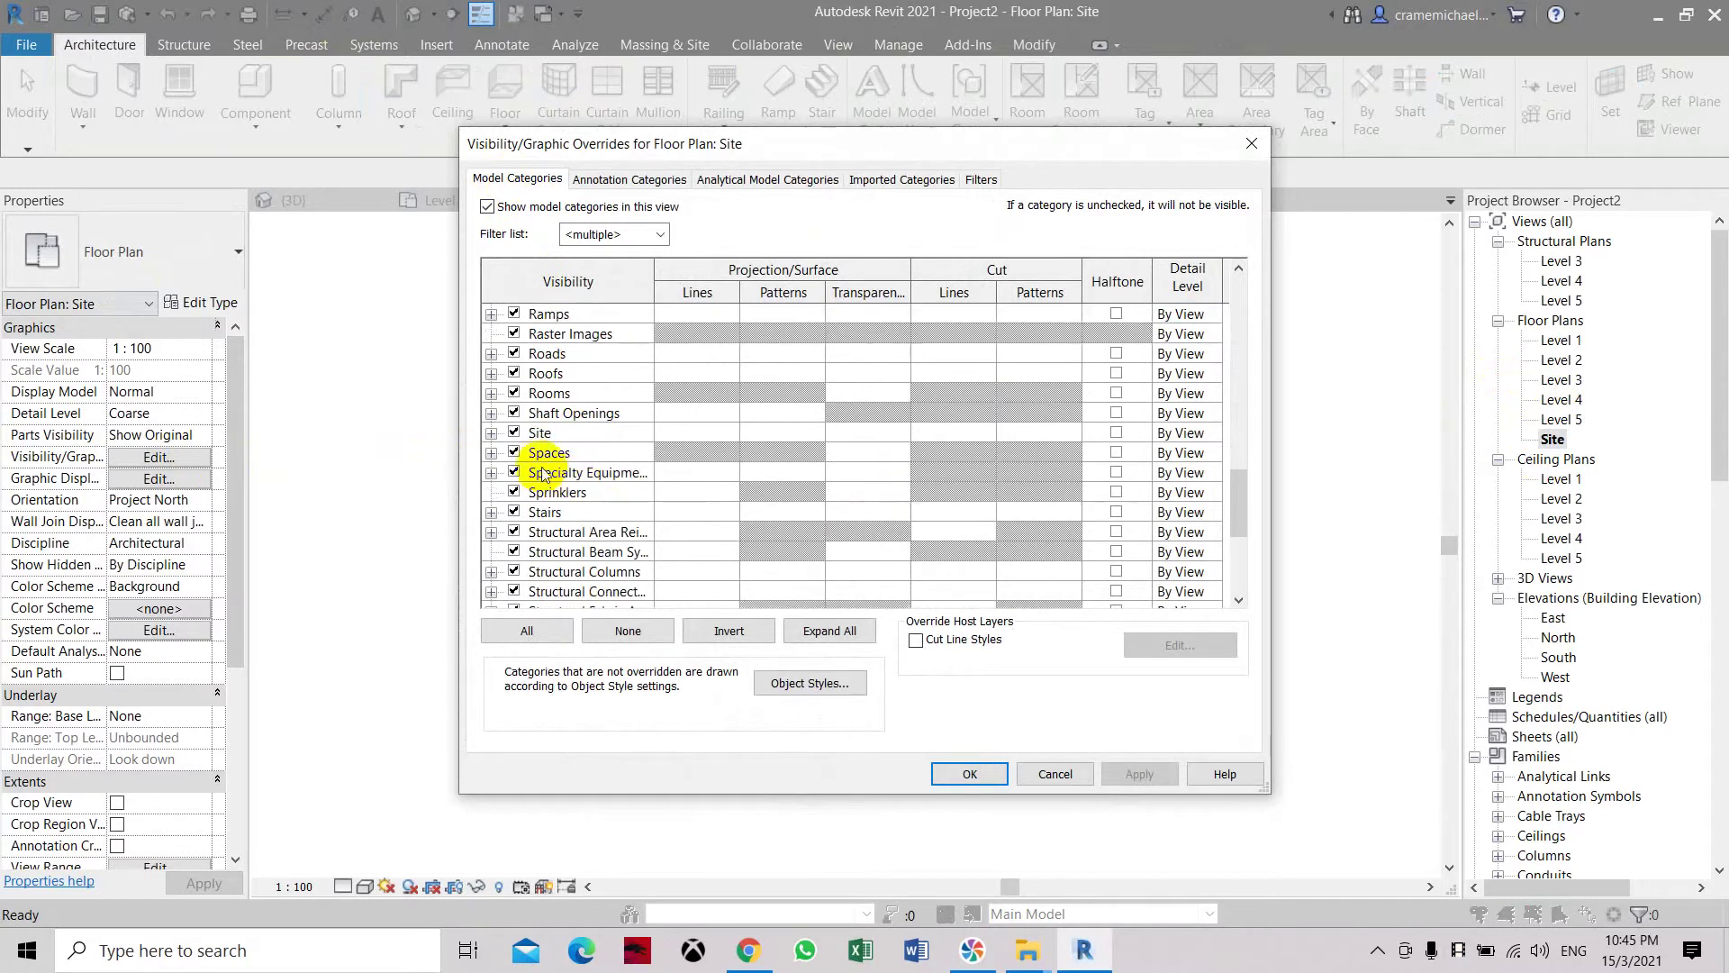
{"action": "left_click", "coordinate": [491, 433]}
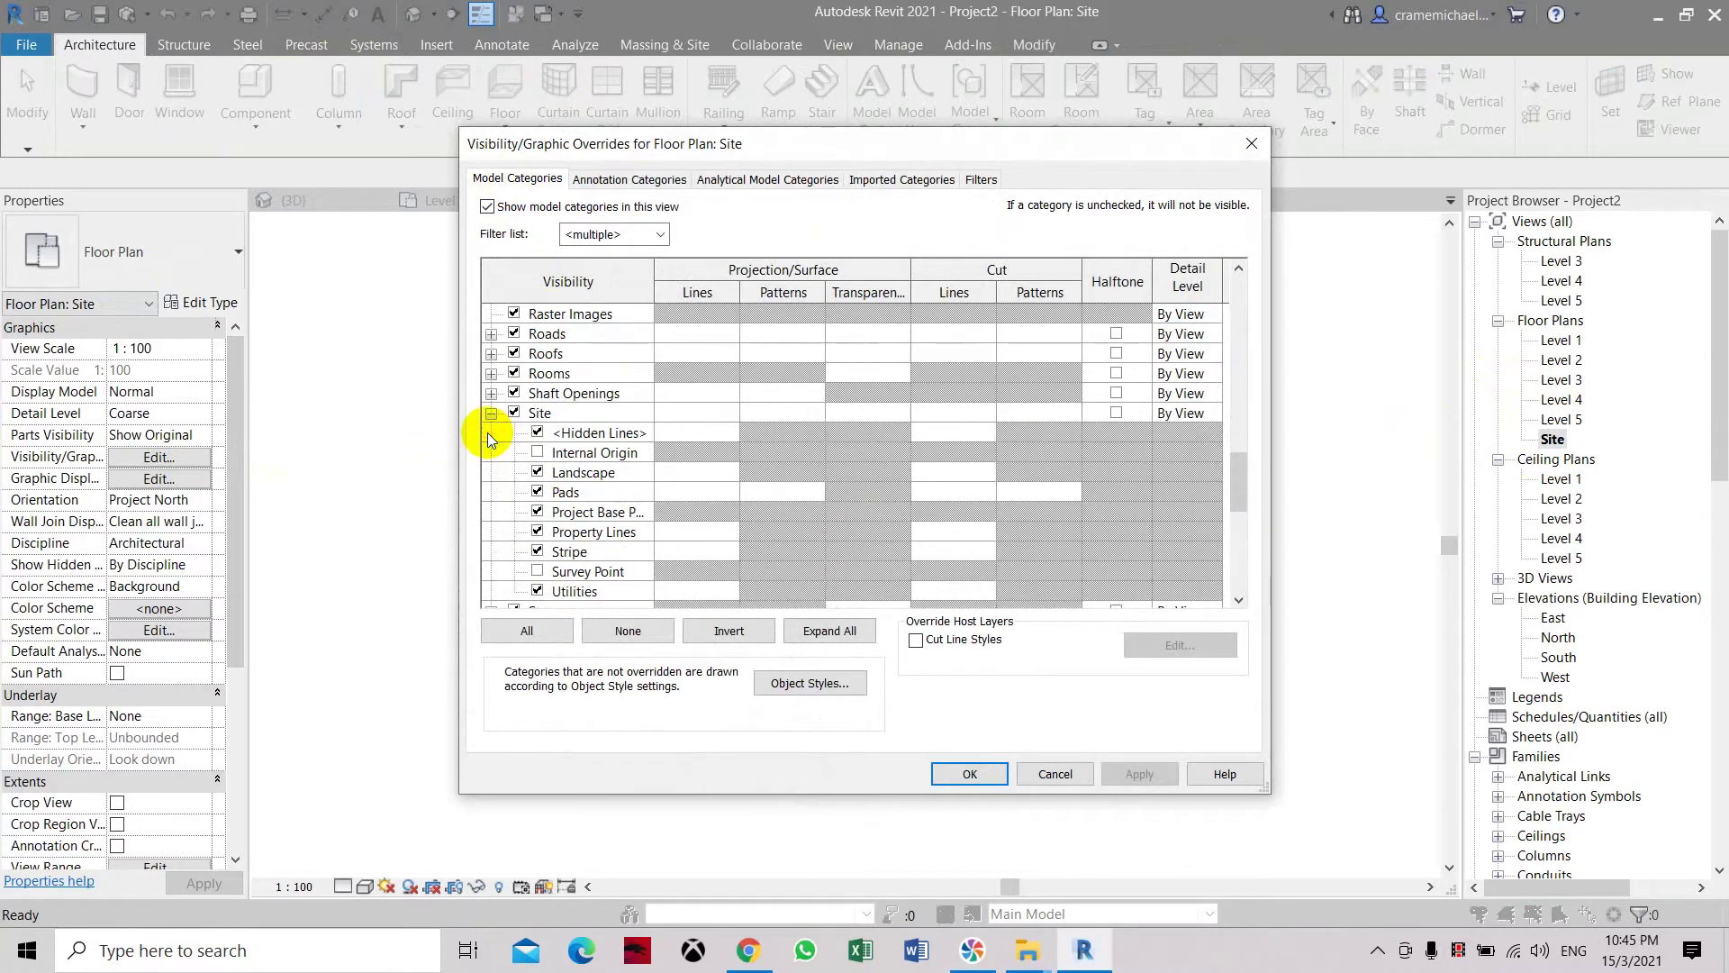
{"action": "left_click", "coordinate": [537, 571]}
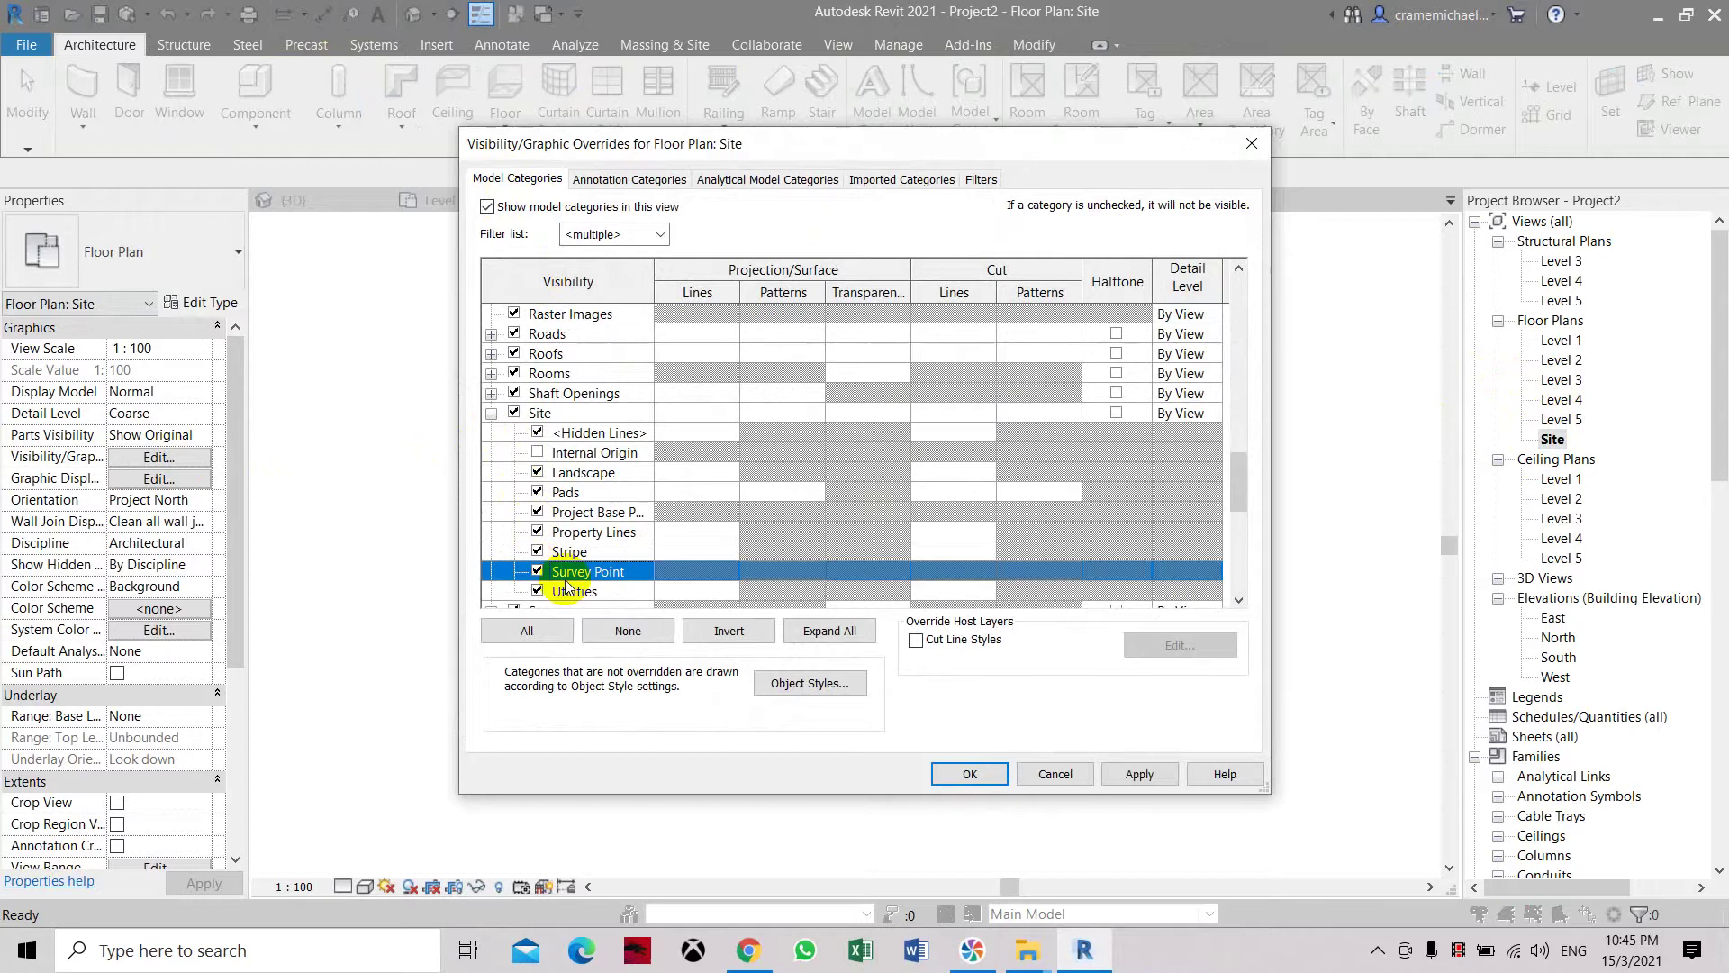
{"action": "left_click", "coordinate": [1138, 774]}
{"action": "left_click", "coordinate": [985, 776]}
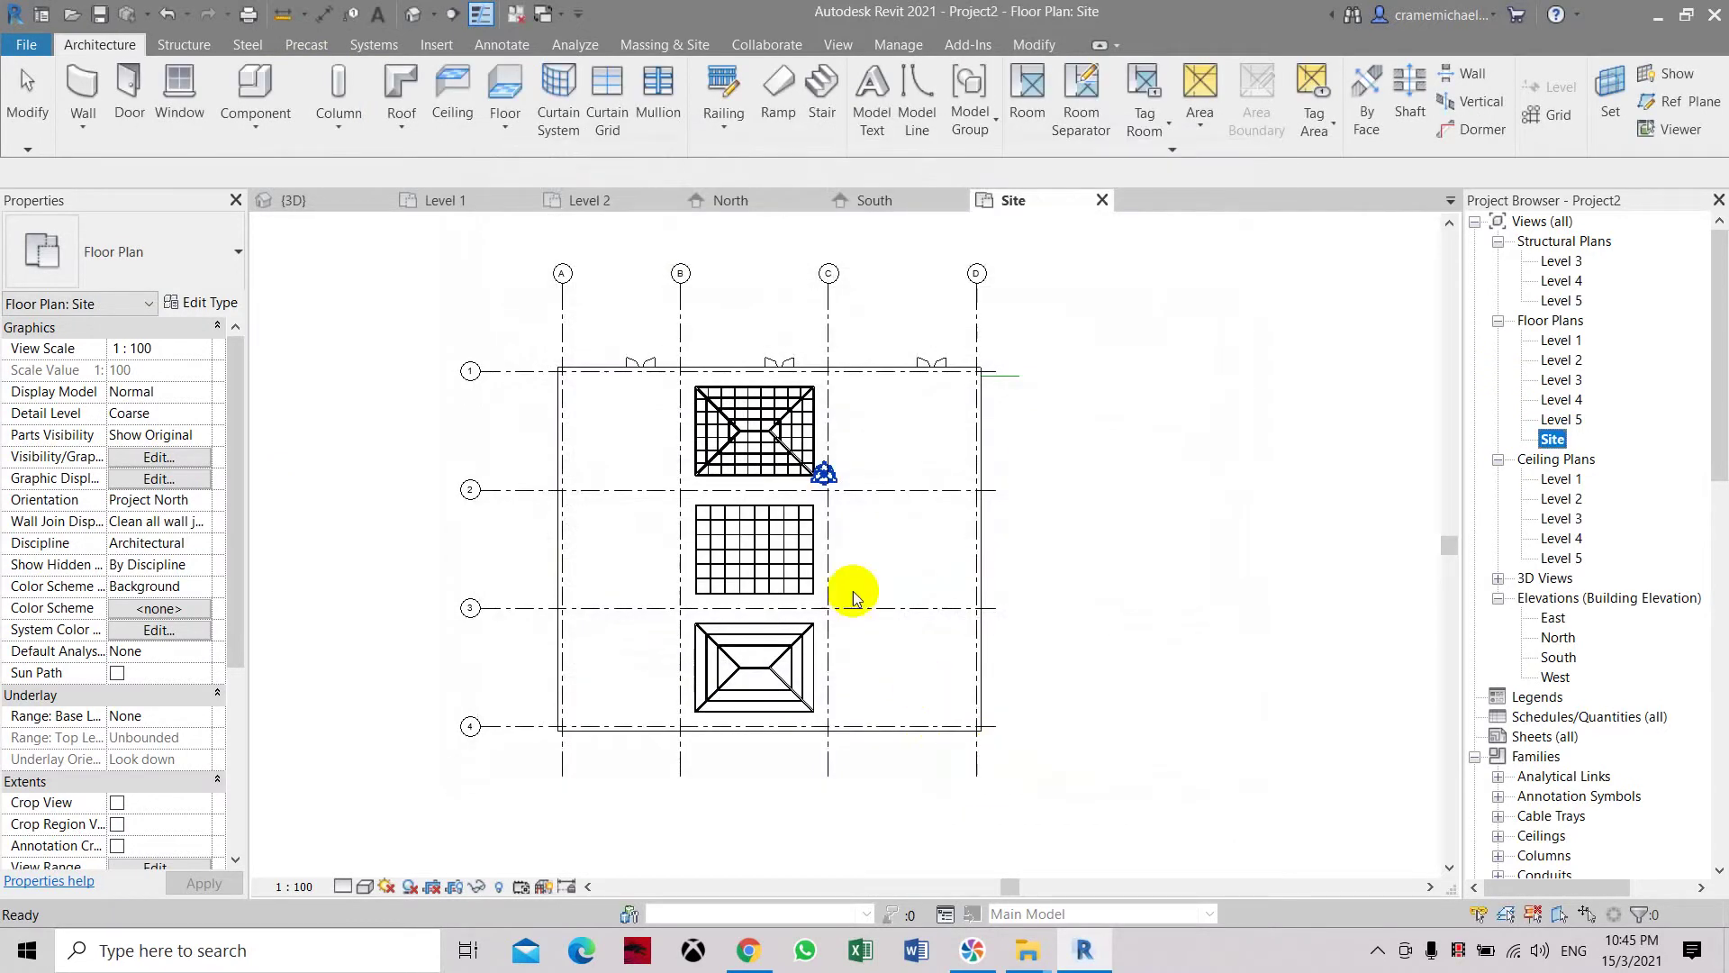
{"action": "scroll", "coordinate": [824, 477], "scroll_direction": "up", "scroll_amount": 6}
{"action": "scroll", "coordinate": [826, 416], "scroll_direction": "up", "scroll_amount": 4}
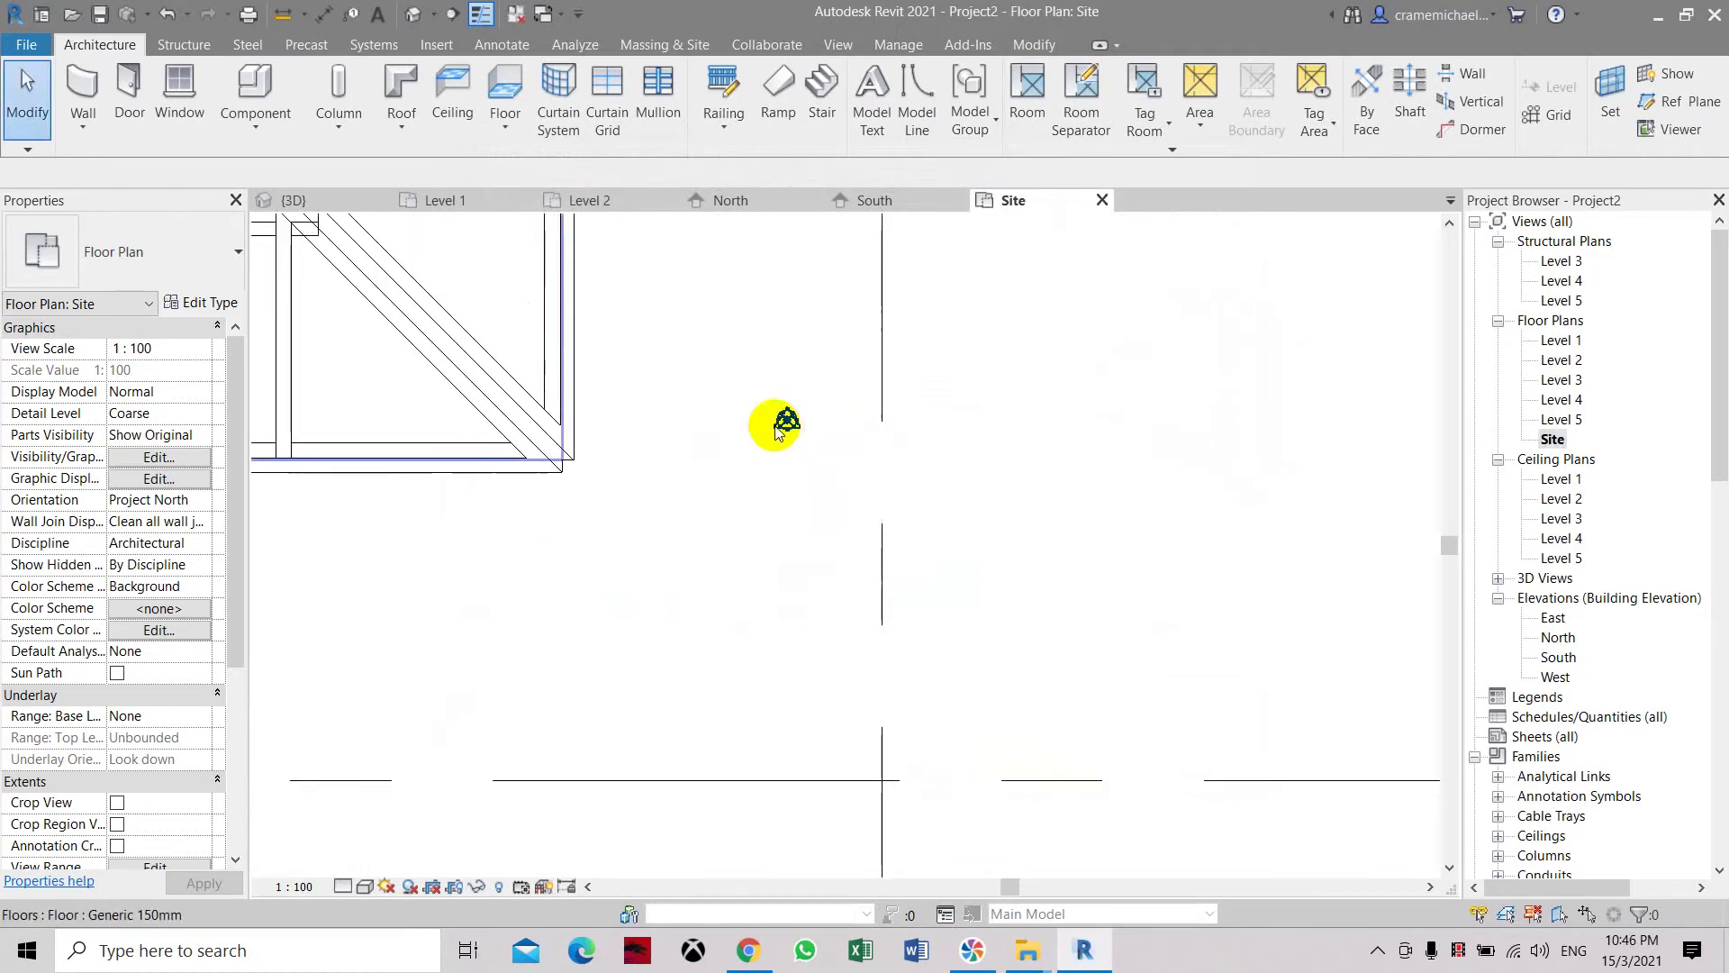
{"action": "left_click", "coordinate": [780, 431]}
{"action": "scroll", "coordinate": [783, 427], "scroll_direction": "down", "scroll_amount": 3}
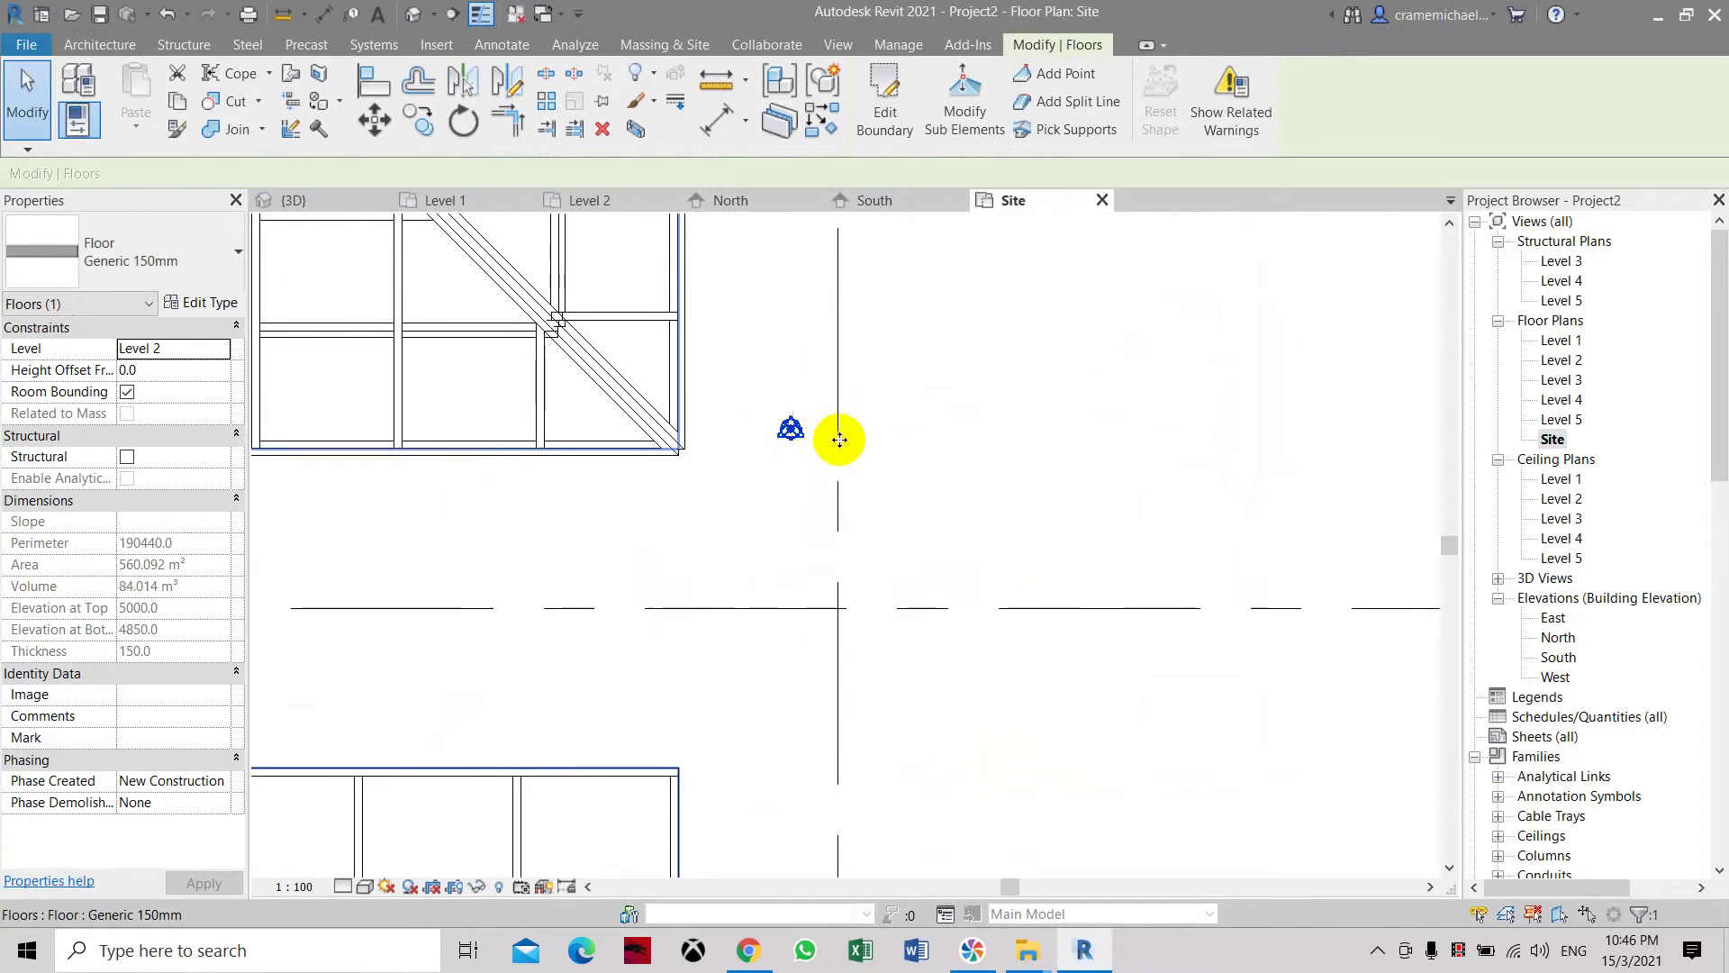
{"action": "scroll", "coordinate": [834, 434], "scroll_direction": "down", "scroll_amount": 3}
{"action": "scroll", "coordinate": [839, 440], "scroll_direction": "up", "scroll_amount": 3}
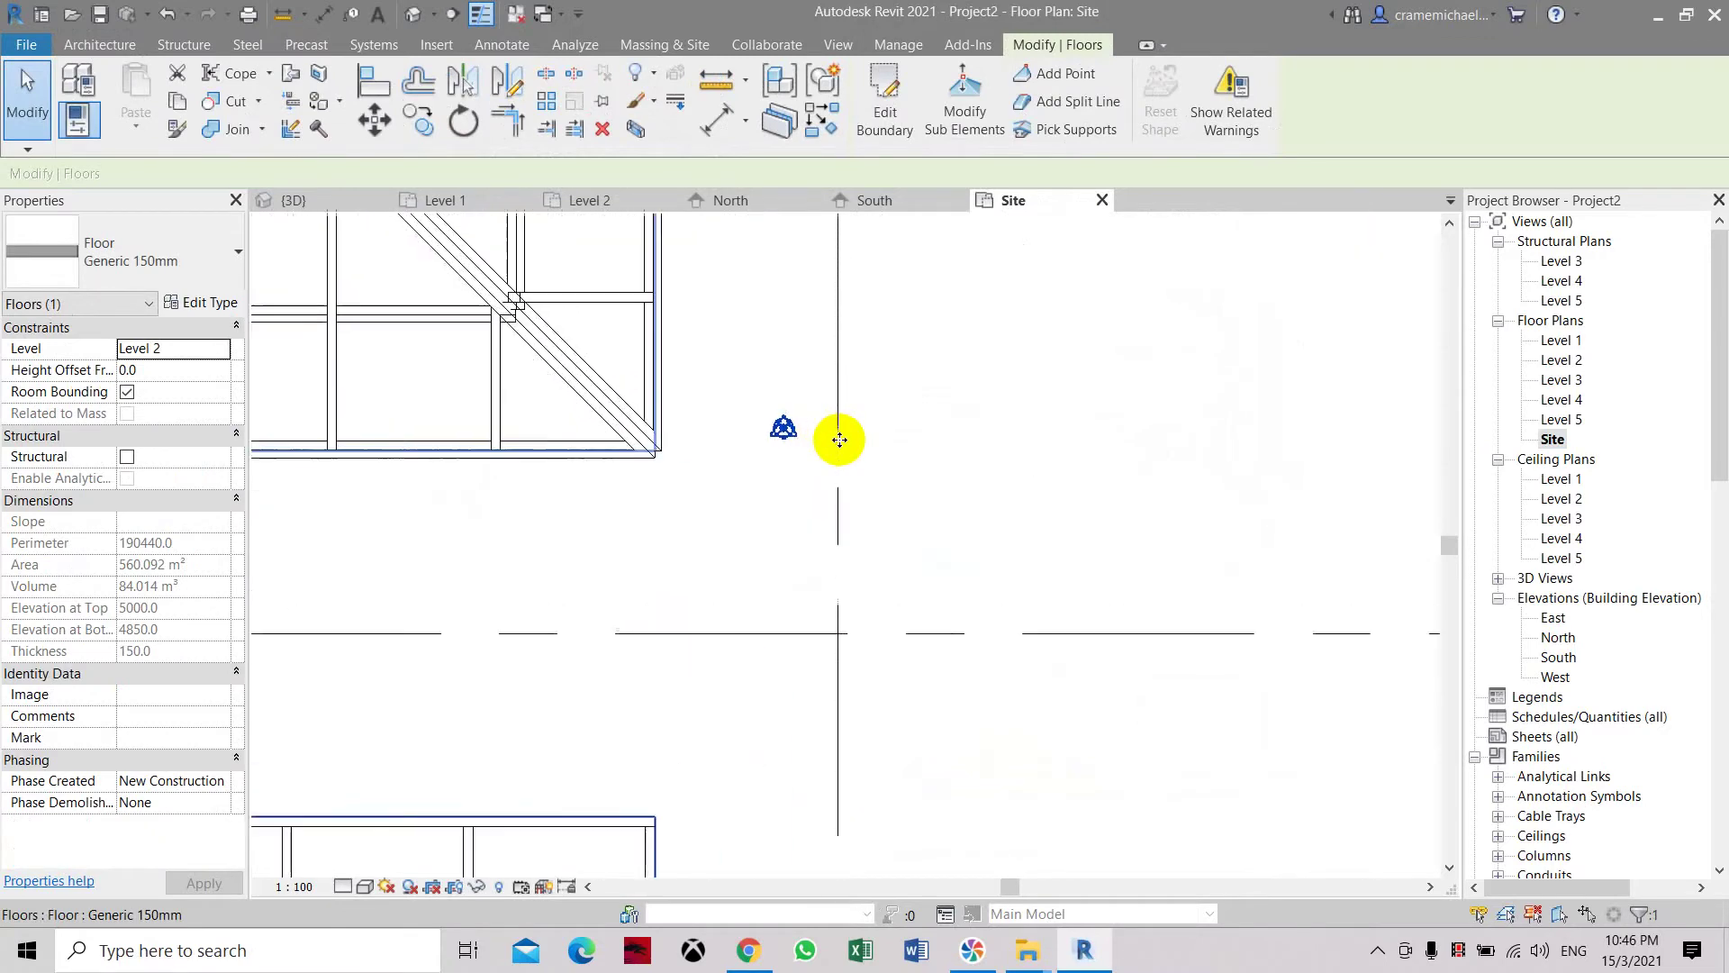
{"action": "scroll", "coordinate": [837, 438], "scroll_direction": "up", "scroll_amount": 4}
{"action": "scroll", "coordinate": [797, 423], "scroll_direction": "down", "scroll_amount": 5}
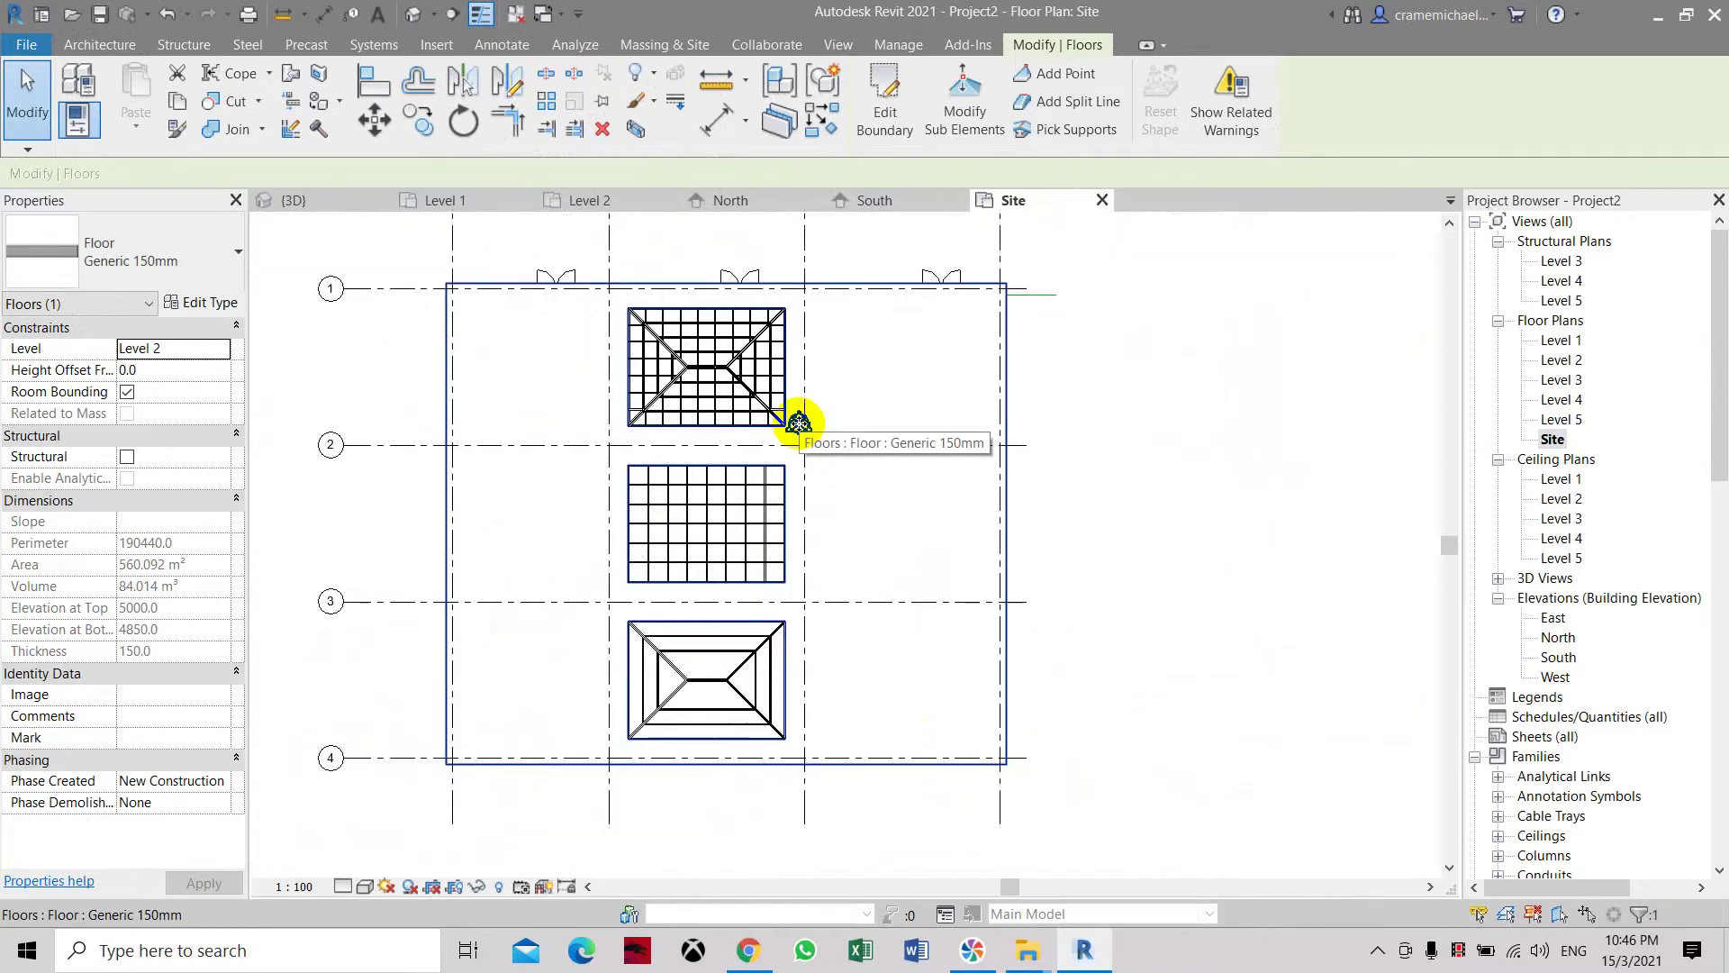
{"action": "scroll", "coordinate": [833, 442], "scroll_direction": "up", "scroll_amount": 2}
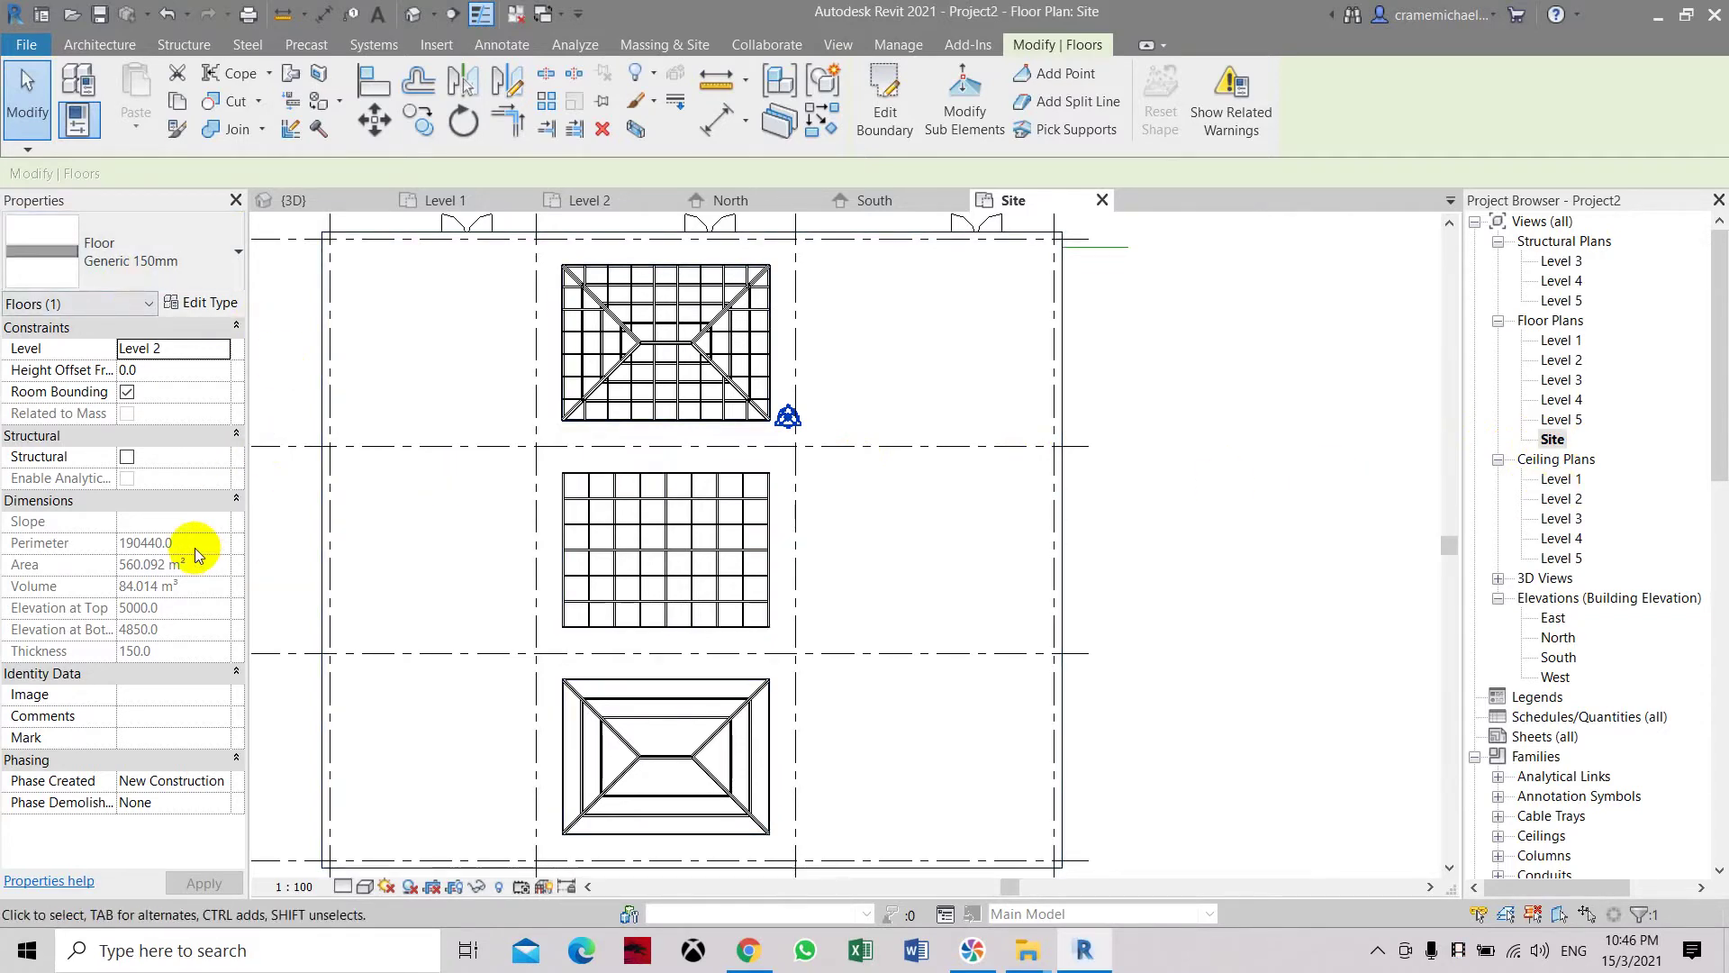
{"action": "left_click", "coordinate": [1553, 438]}
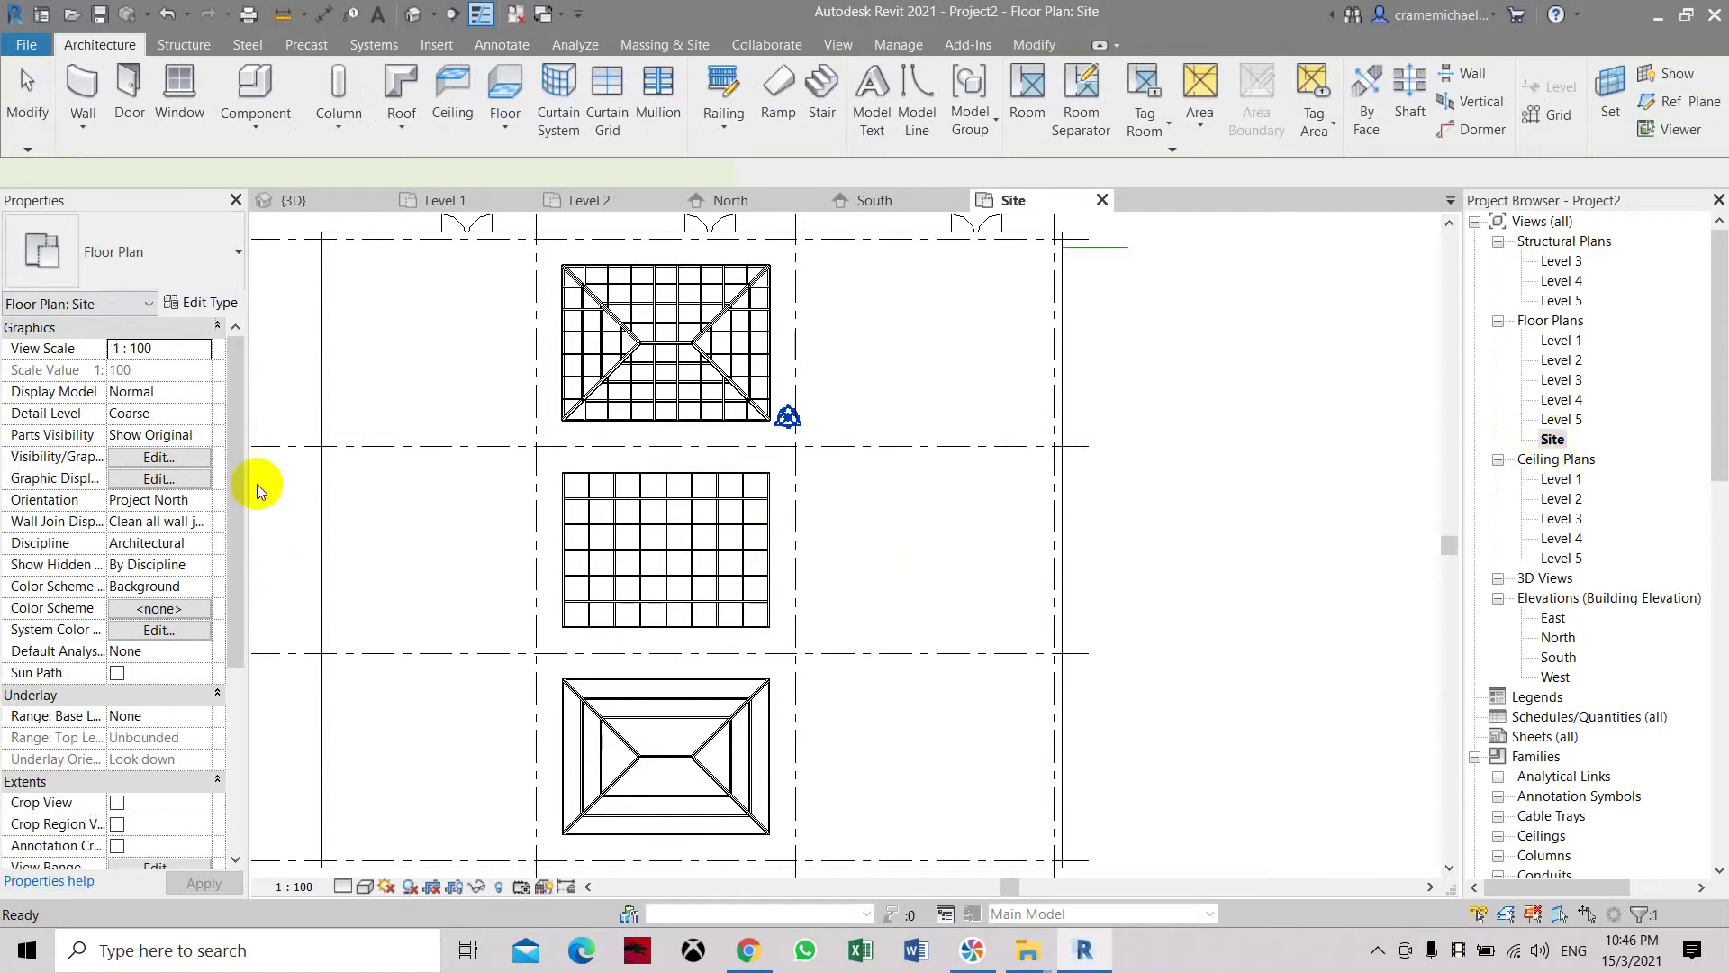
{"action": "left_click", "coordinate": [176, 461]}
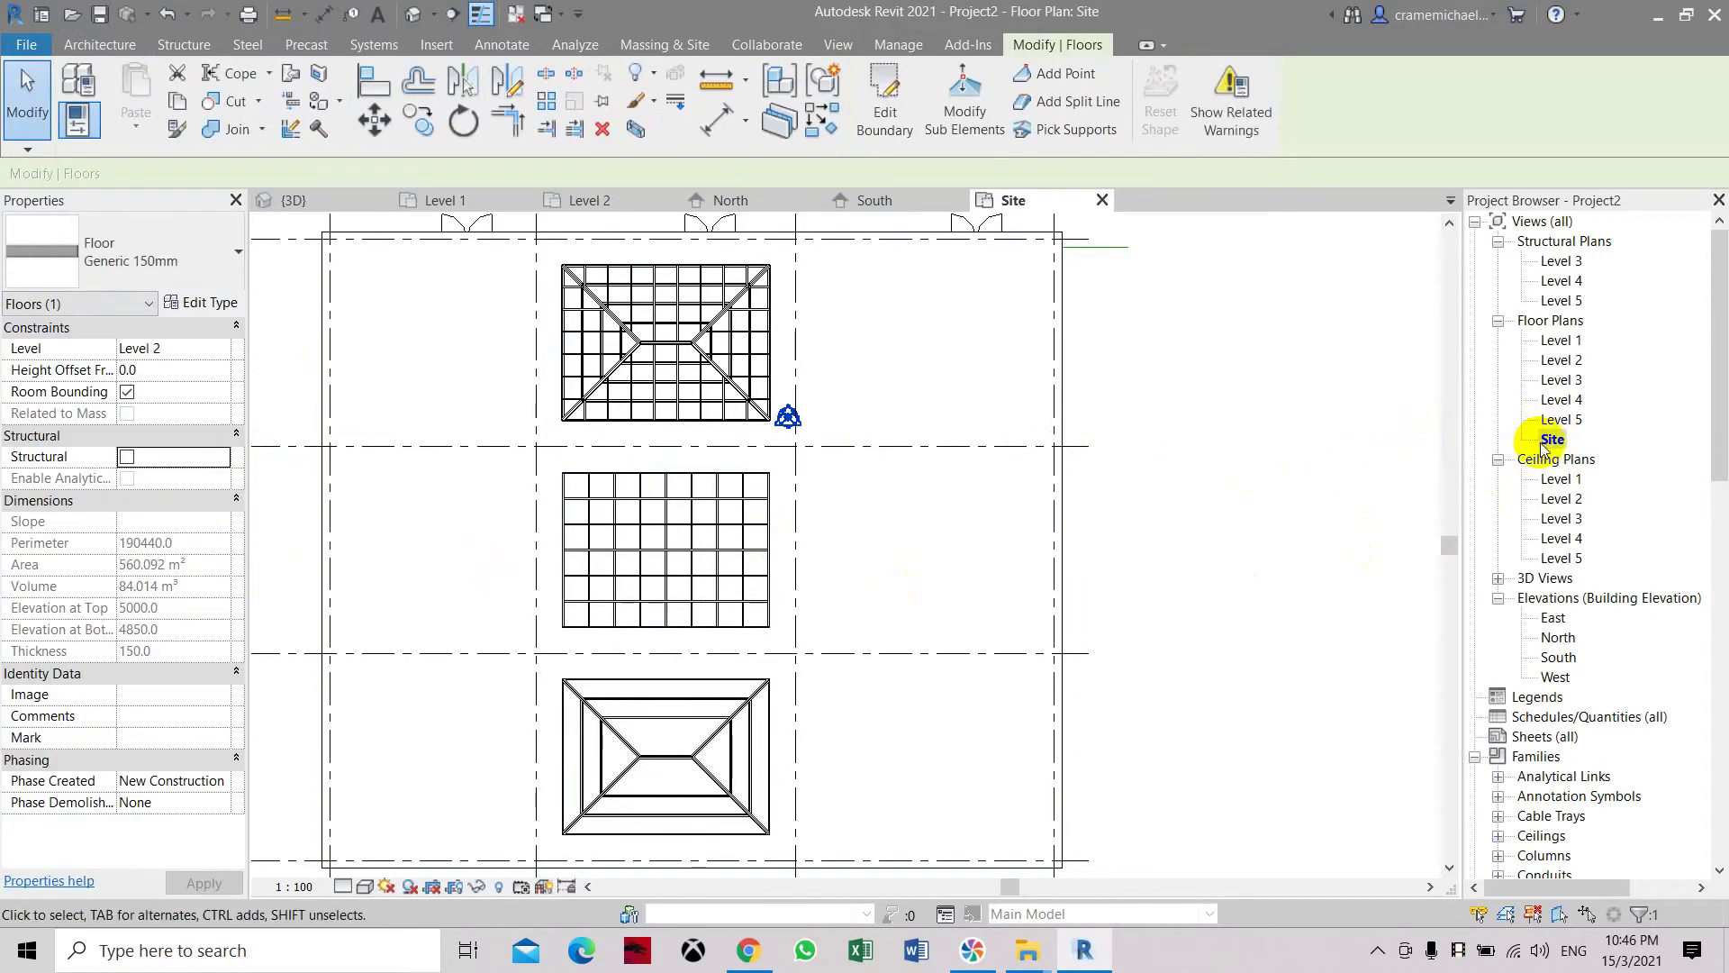
Step: Check Internal Origin under the Site category in Visibility/Graphics, apply and close
{"action": "left_click", "coordinate": [1553, 439]}
{"action": "left_click", "coordinate": [183, 453]}
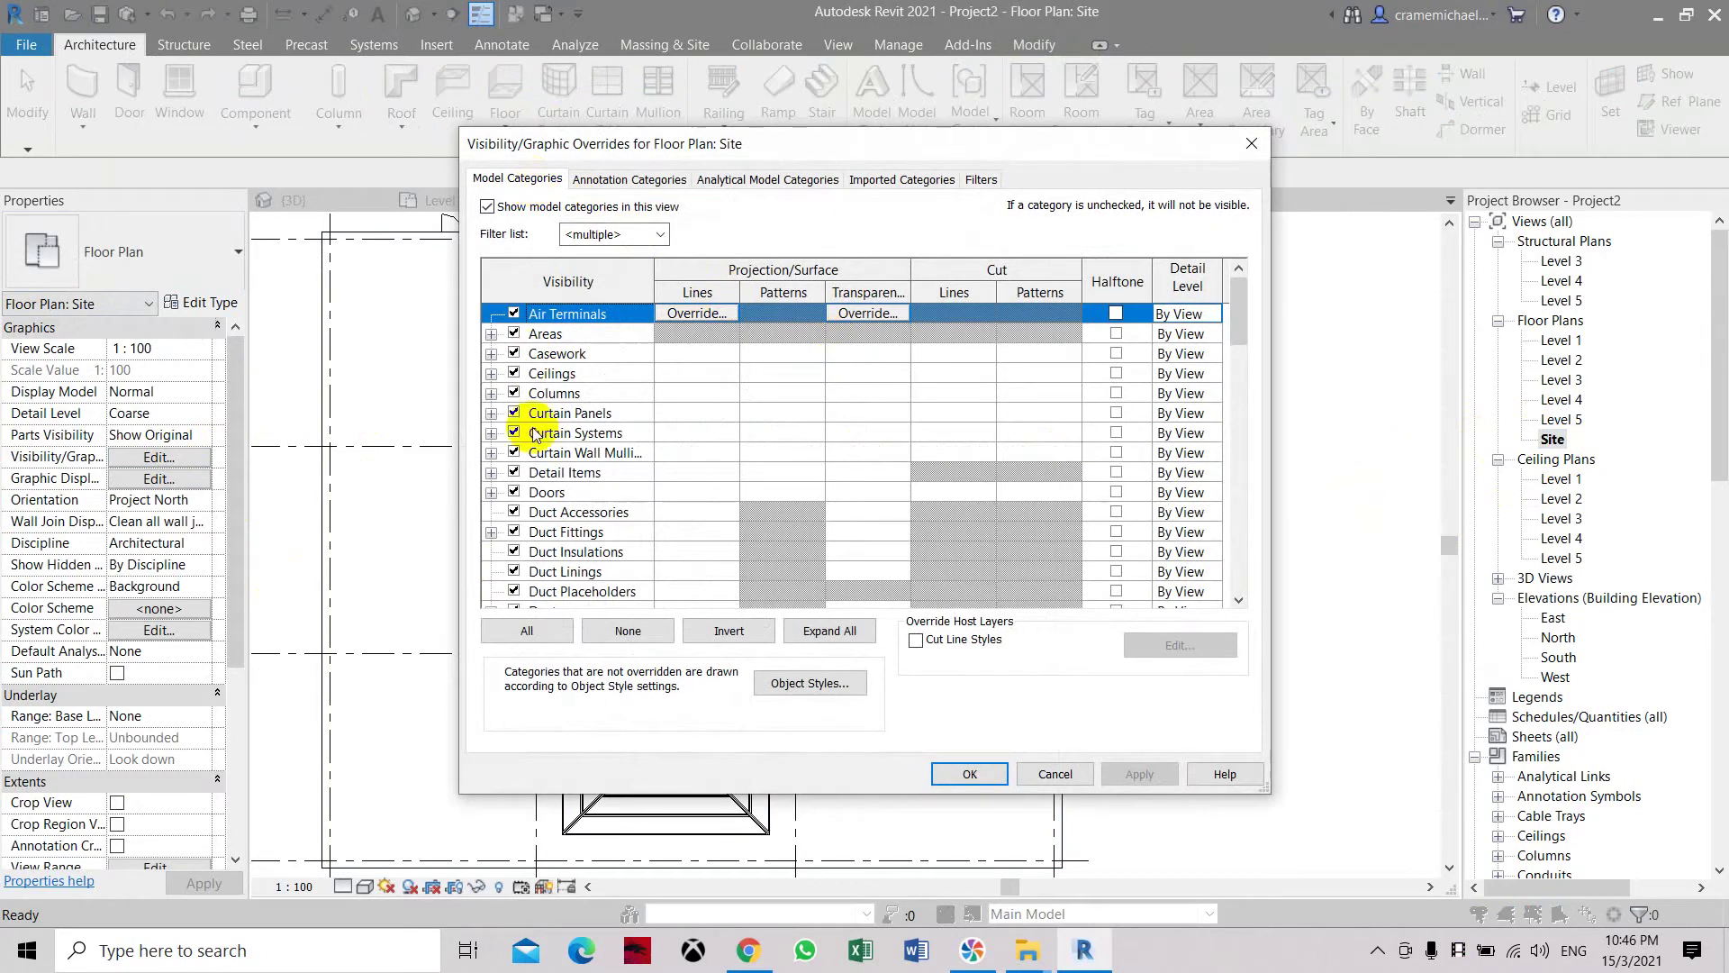
{"action": "scroll", "coordinate": [531, 486], "scroll_direction": "down", "scroll_amount": 5}
{"action": "scroll", "coordinate": [541, 518], "scroll_direction": "down", "scroll_amount": 7}
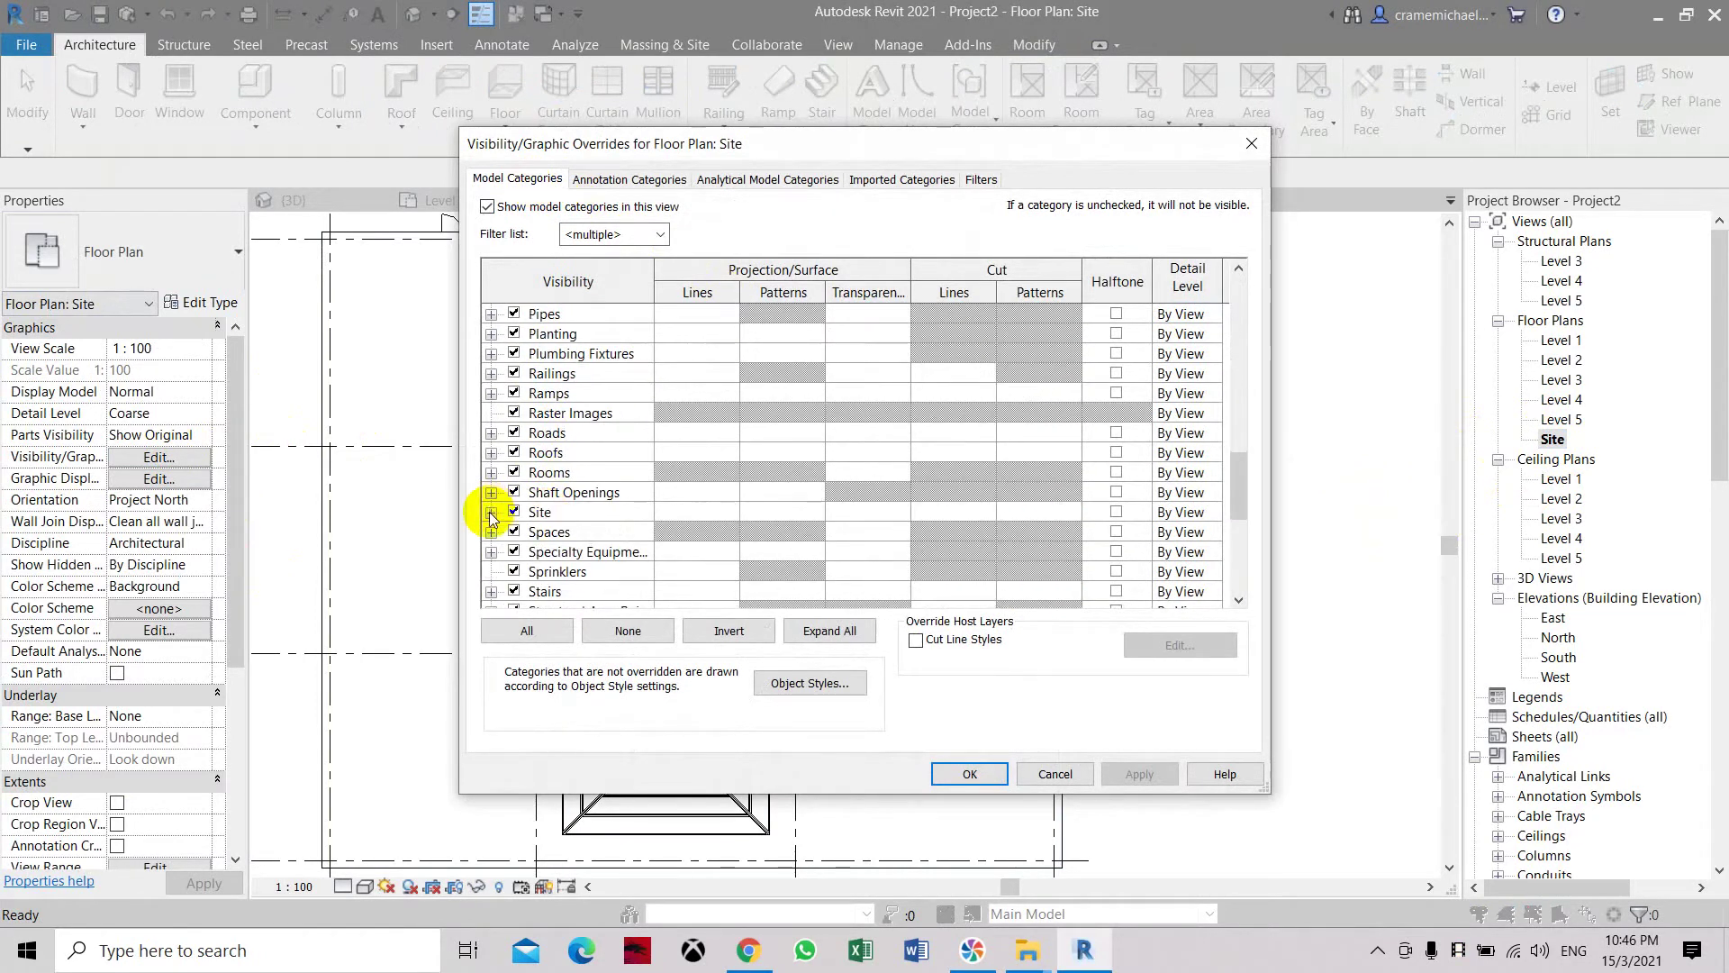
{"action": "left_click", "coordinate": [490, 512]}
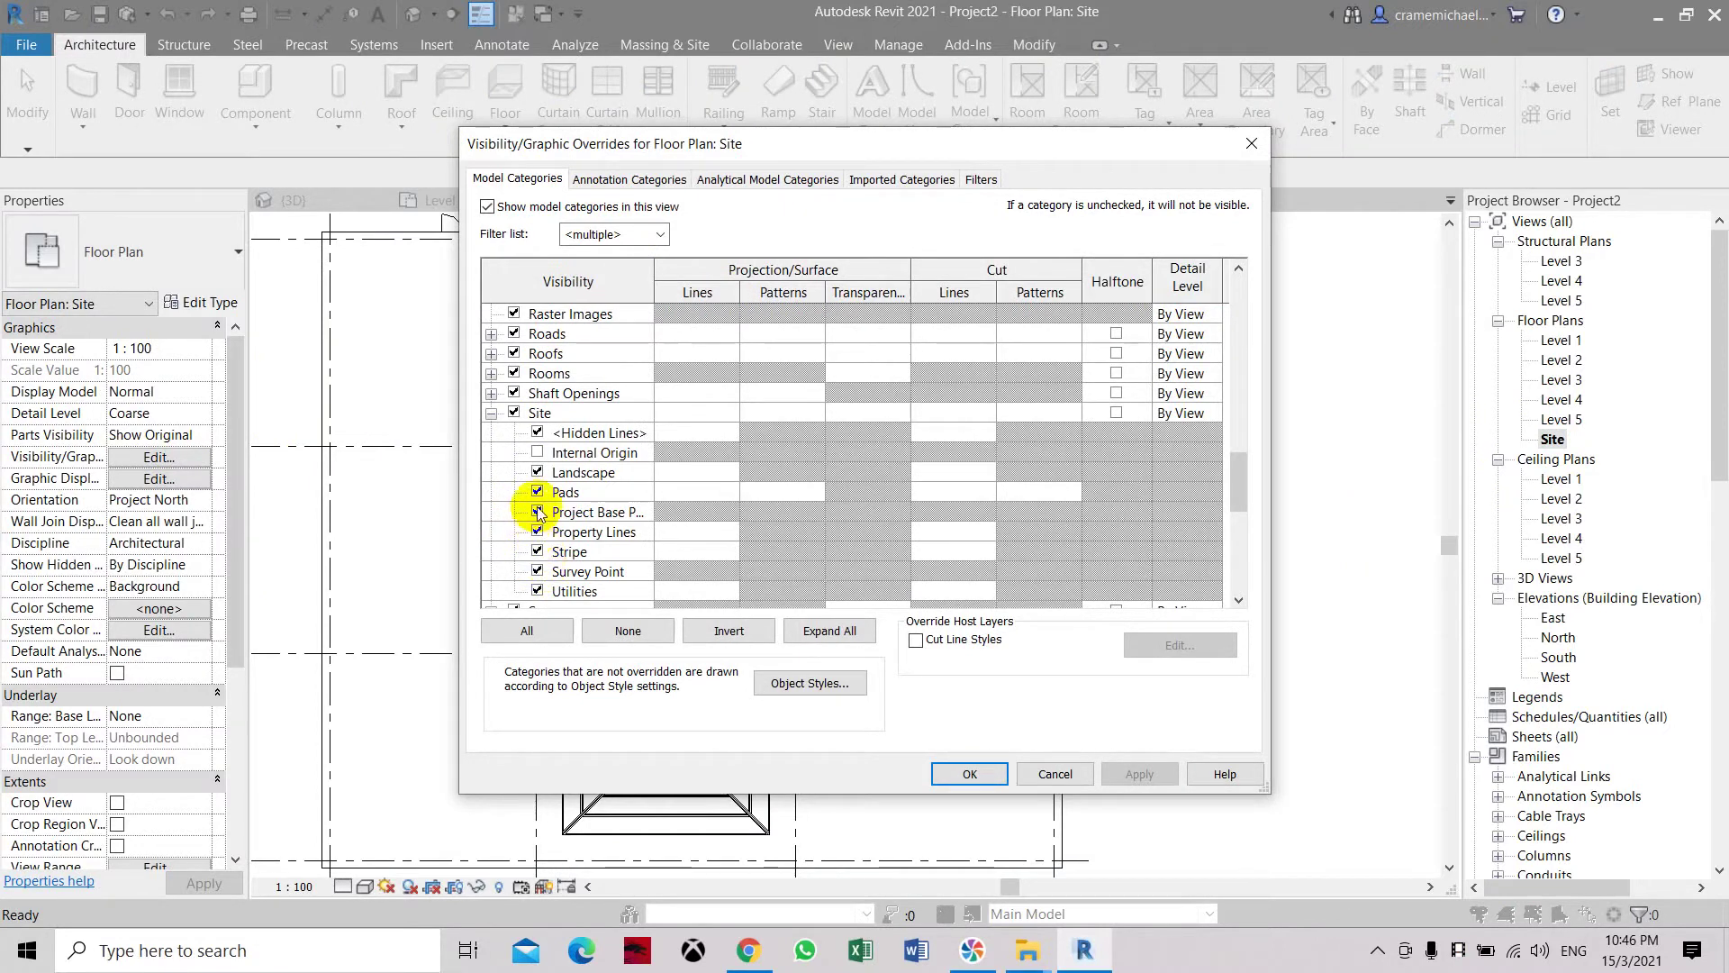
{"action": "left_click", "coordinate": [538, 453]}
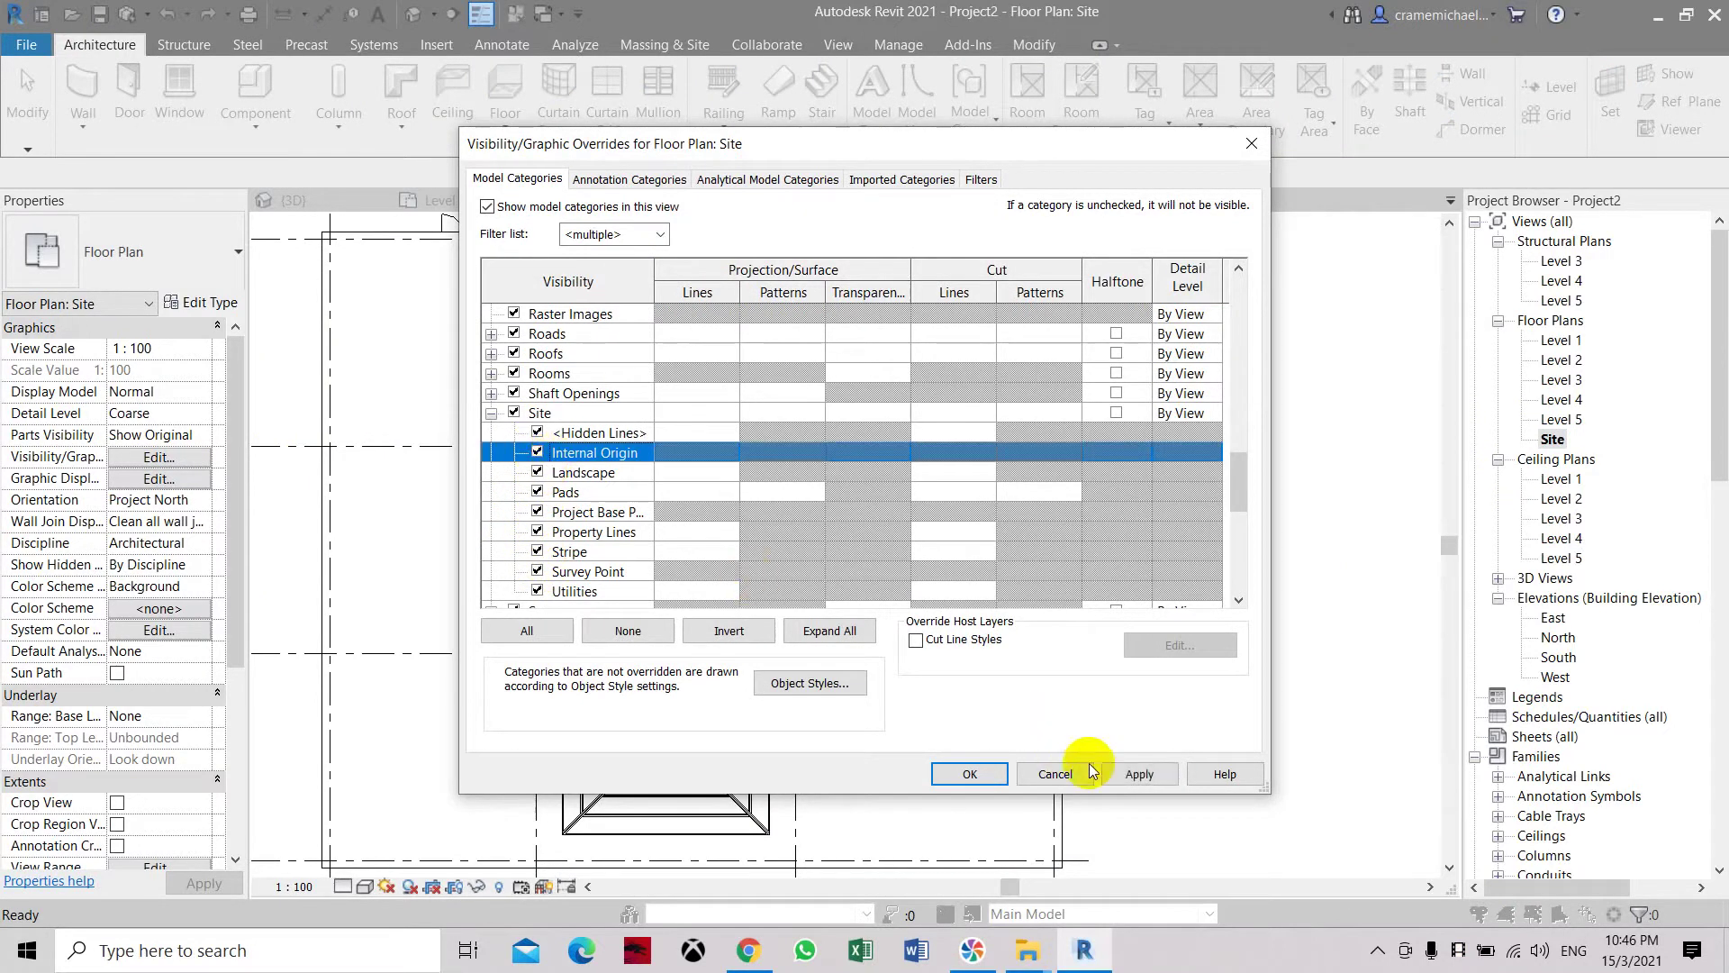
{"action": "left_click", "coordinate": [1139, 773]}
{"action": "left_click", "coordinate": [970, 774]}
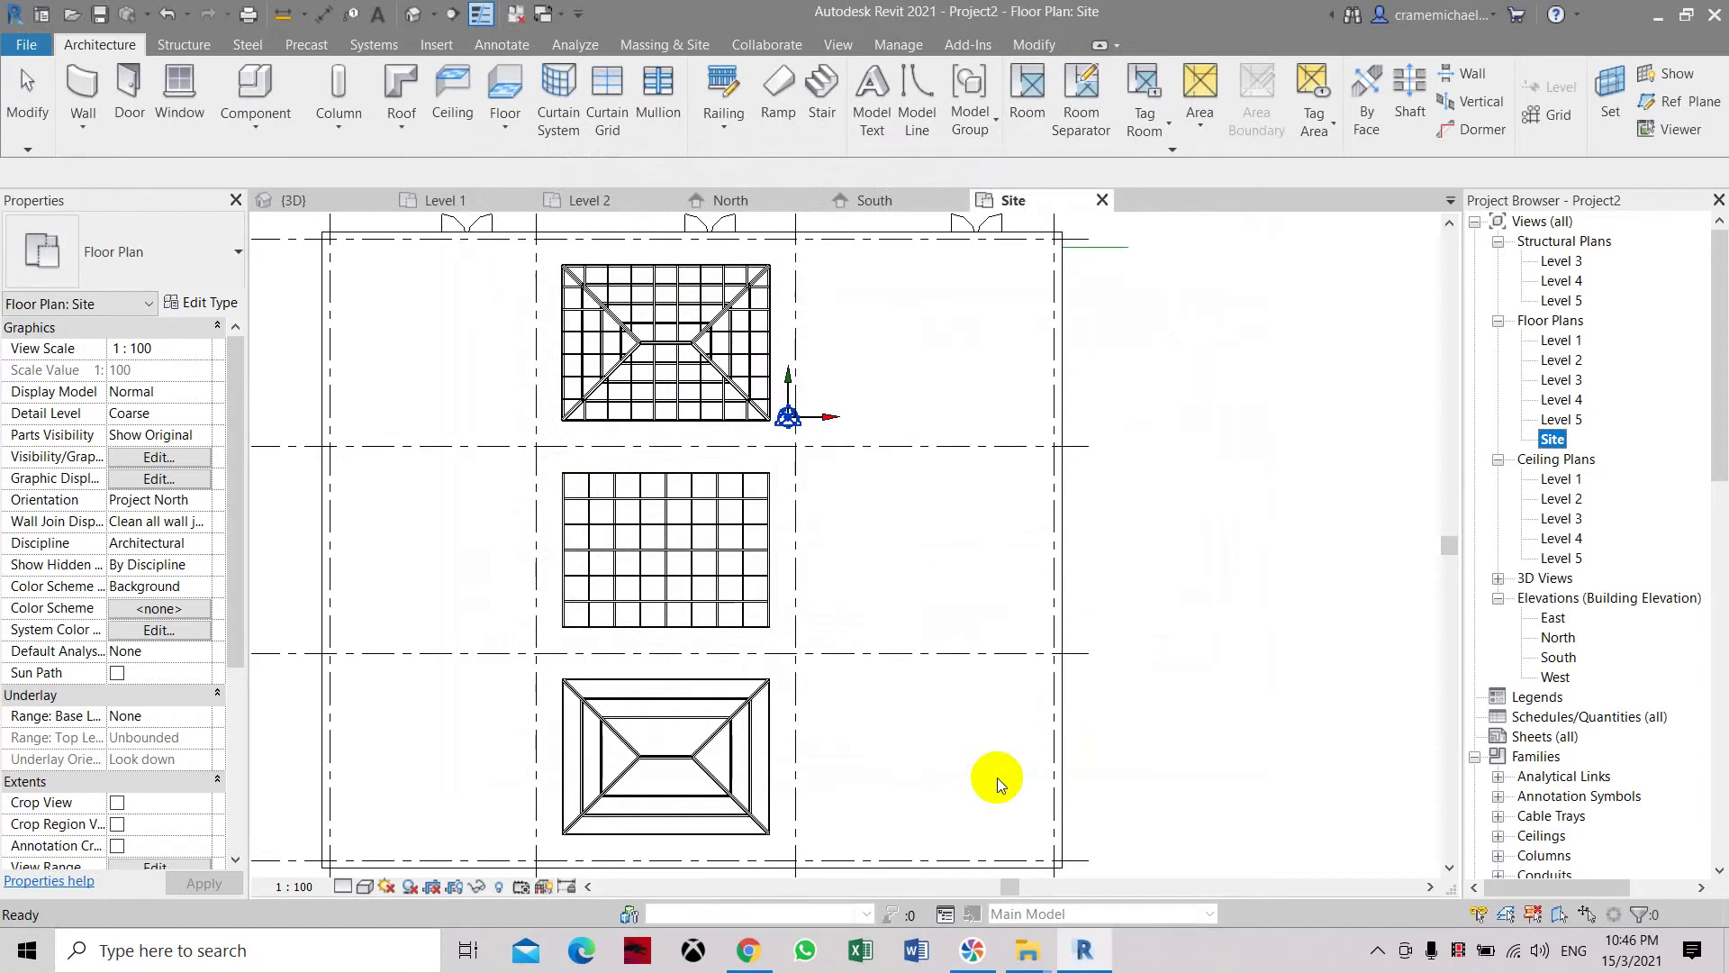
Step: Zoom in on the origin and select the Project Base Point, confirming N/S, E/W, Elev 0.0
{"action": "scroll", "coordinate": [772, 416], "scroll_direction": "up", "scroll_amount": 3}
{"action": "scroll", "coordinate": [772, 416], "scroll_direction": "up", "scroll_amount": 5}
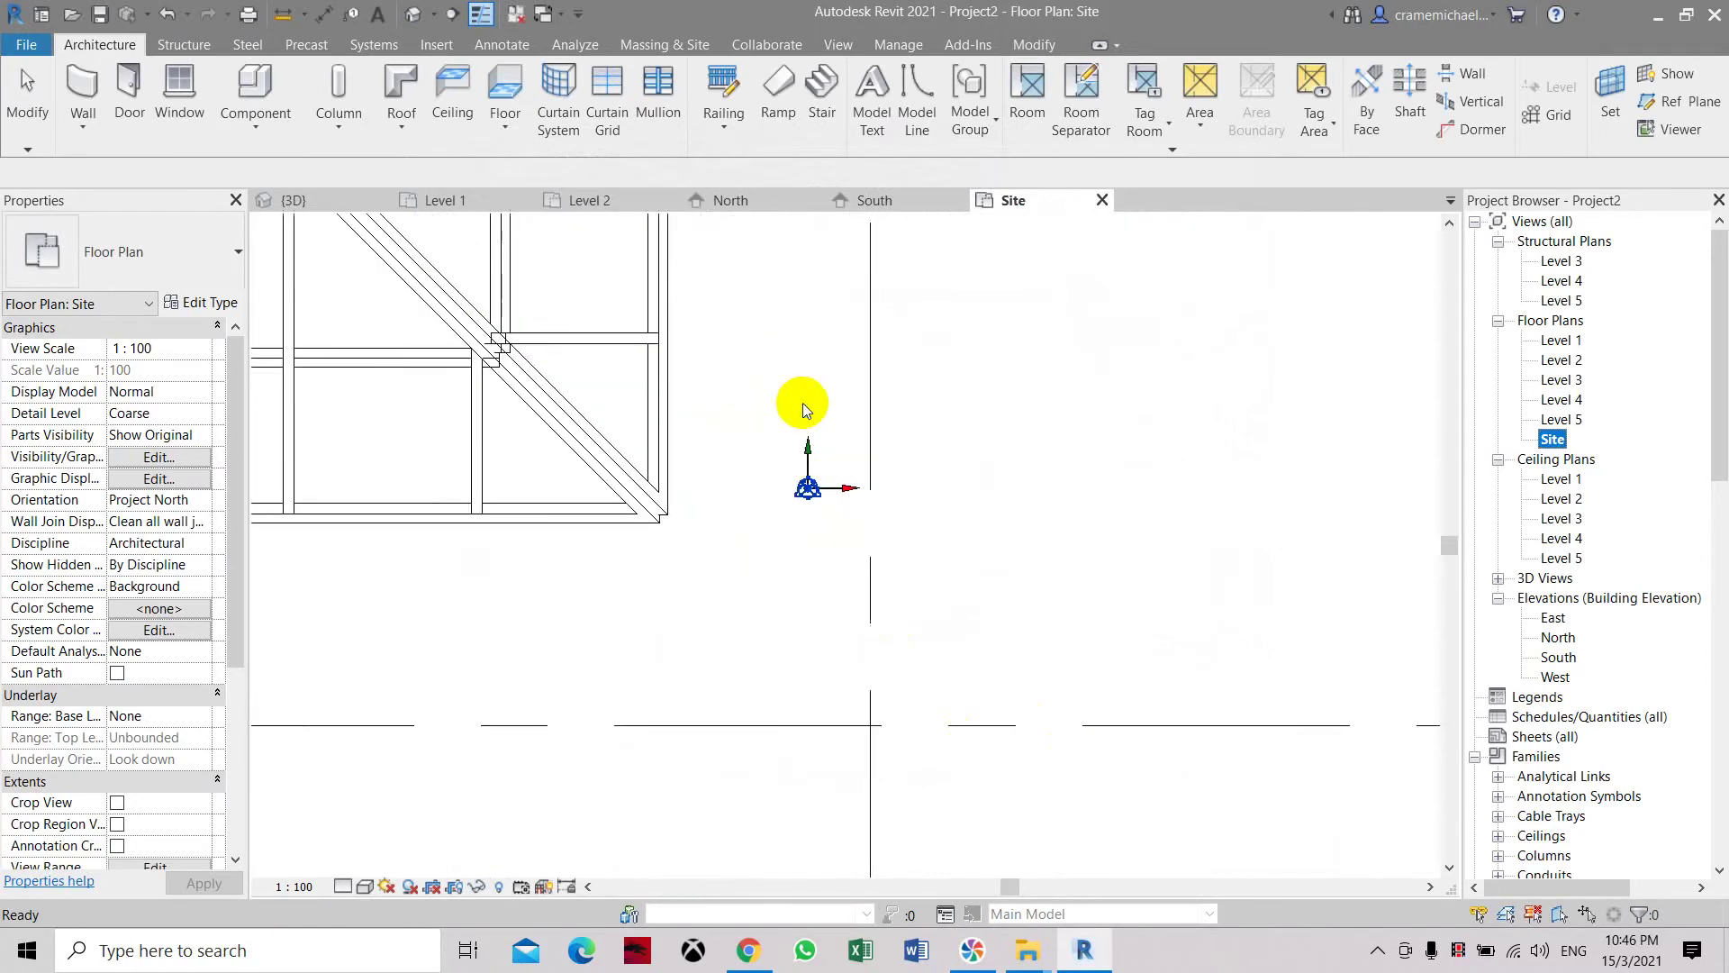
{"action": "scroll", "coordinate": [836, 542], "scroll_direction": "up", "scroll_amount": 3}
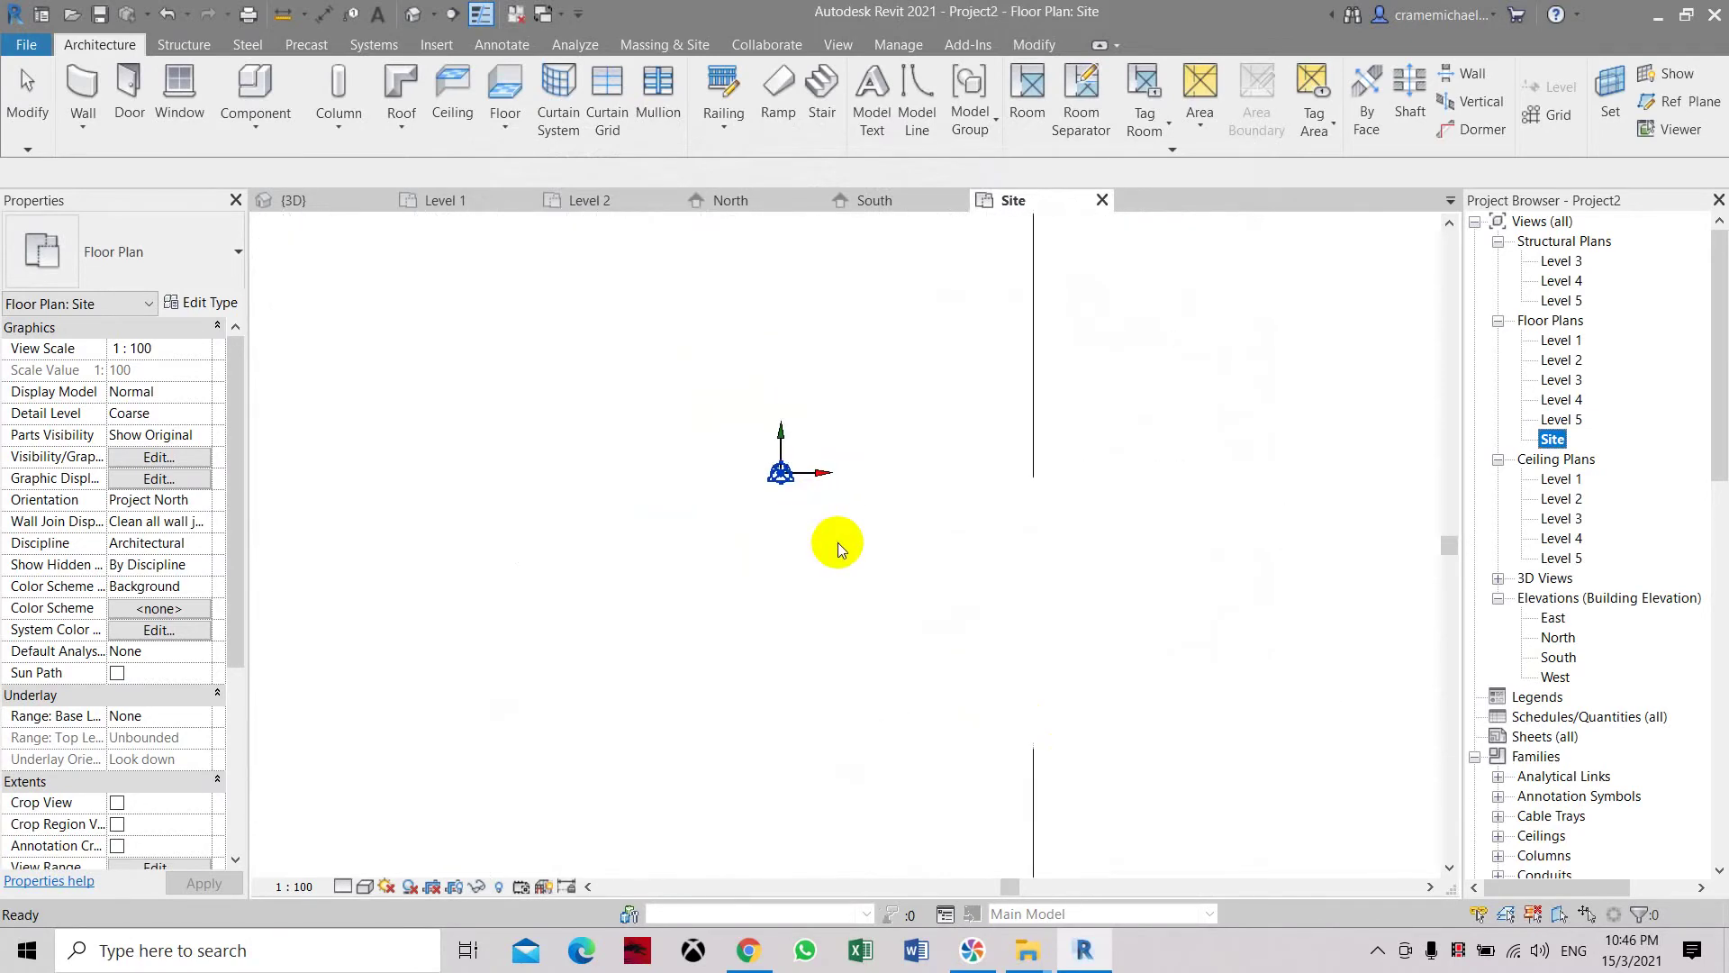
{"action": "left_click", "coordinate": [812, 473]}
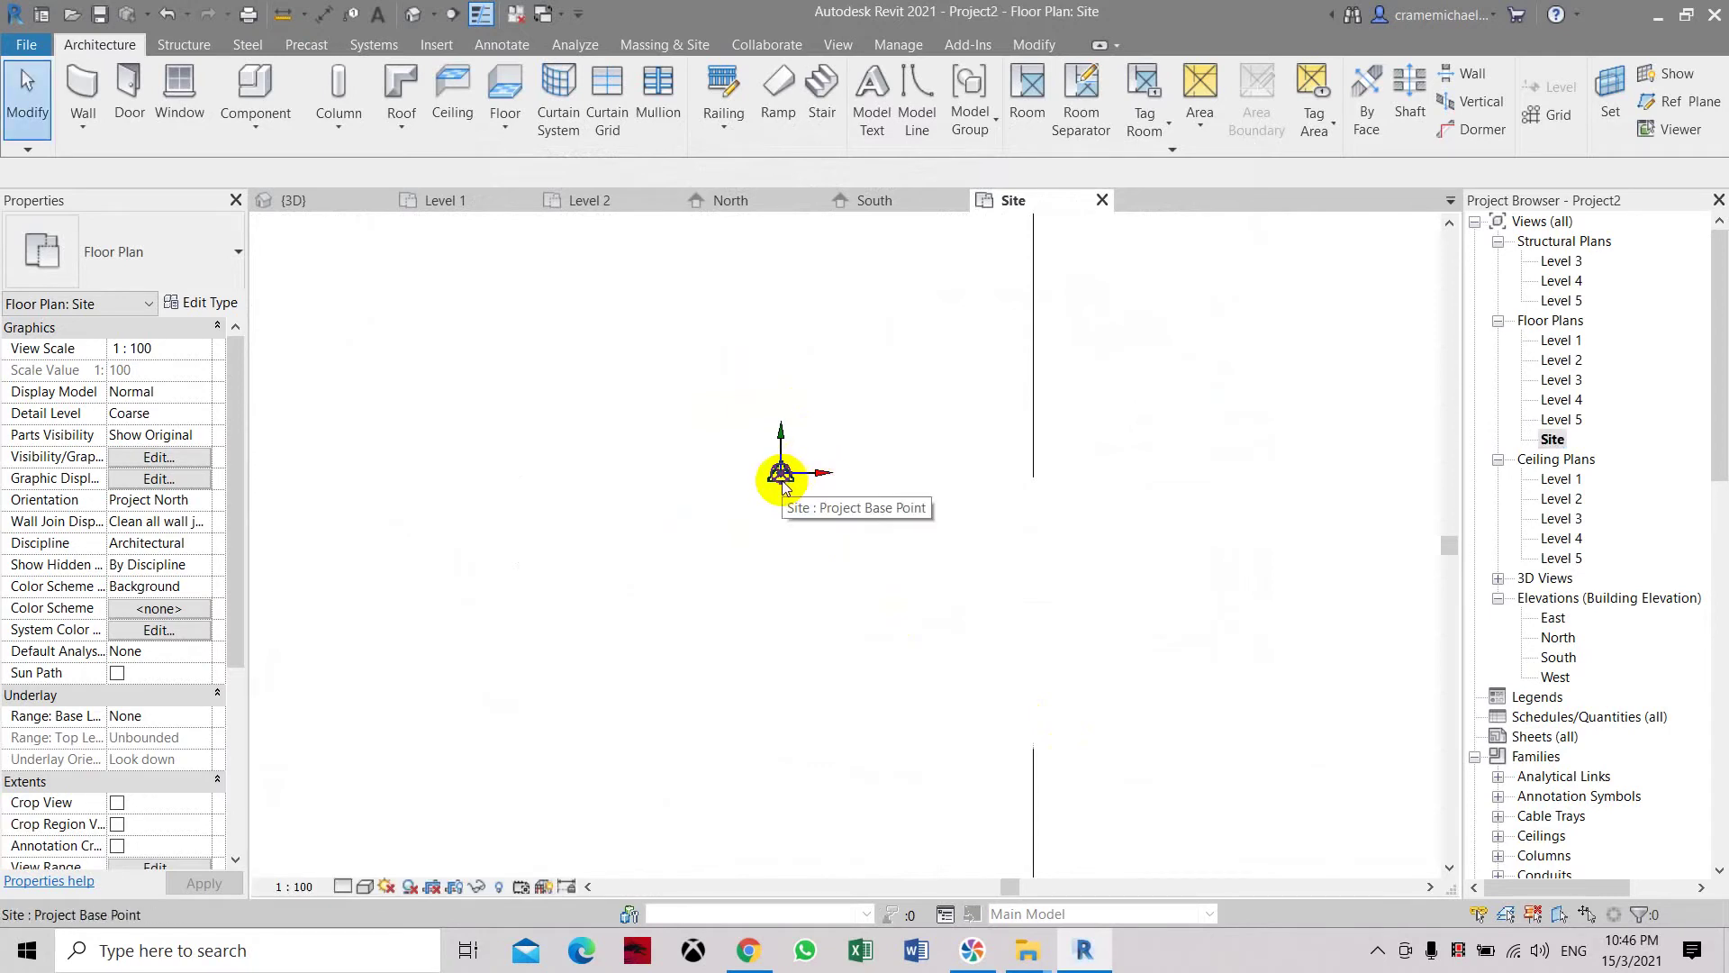
{"action": "left_click", "coordinate": [782, 477]}
{"action": "scroll", "coordinate": [777, 487], "scroll_direction": "up", "scroll_amount": 2}
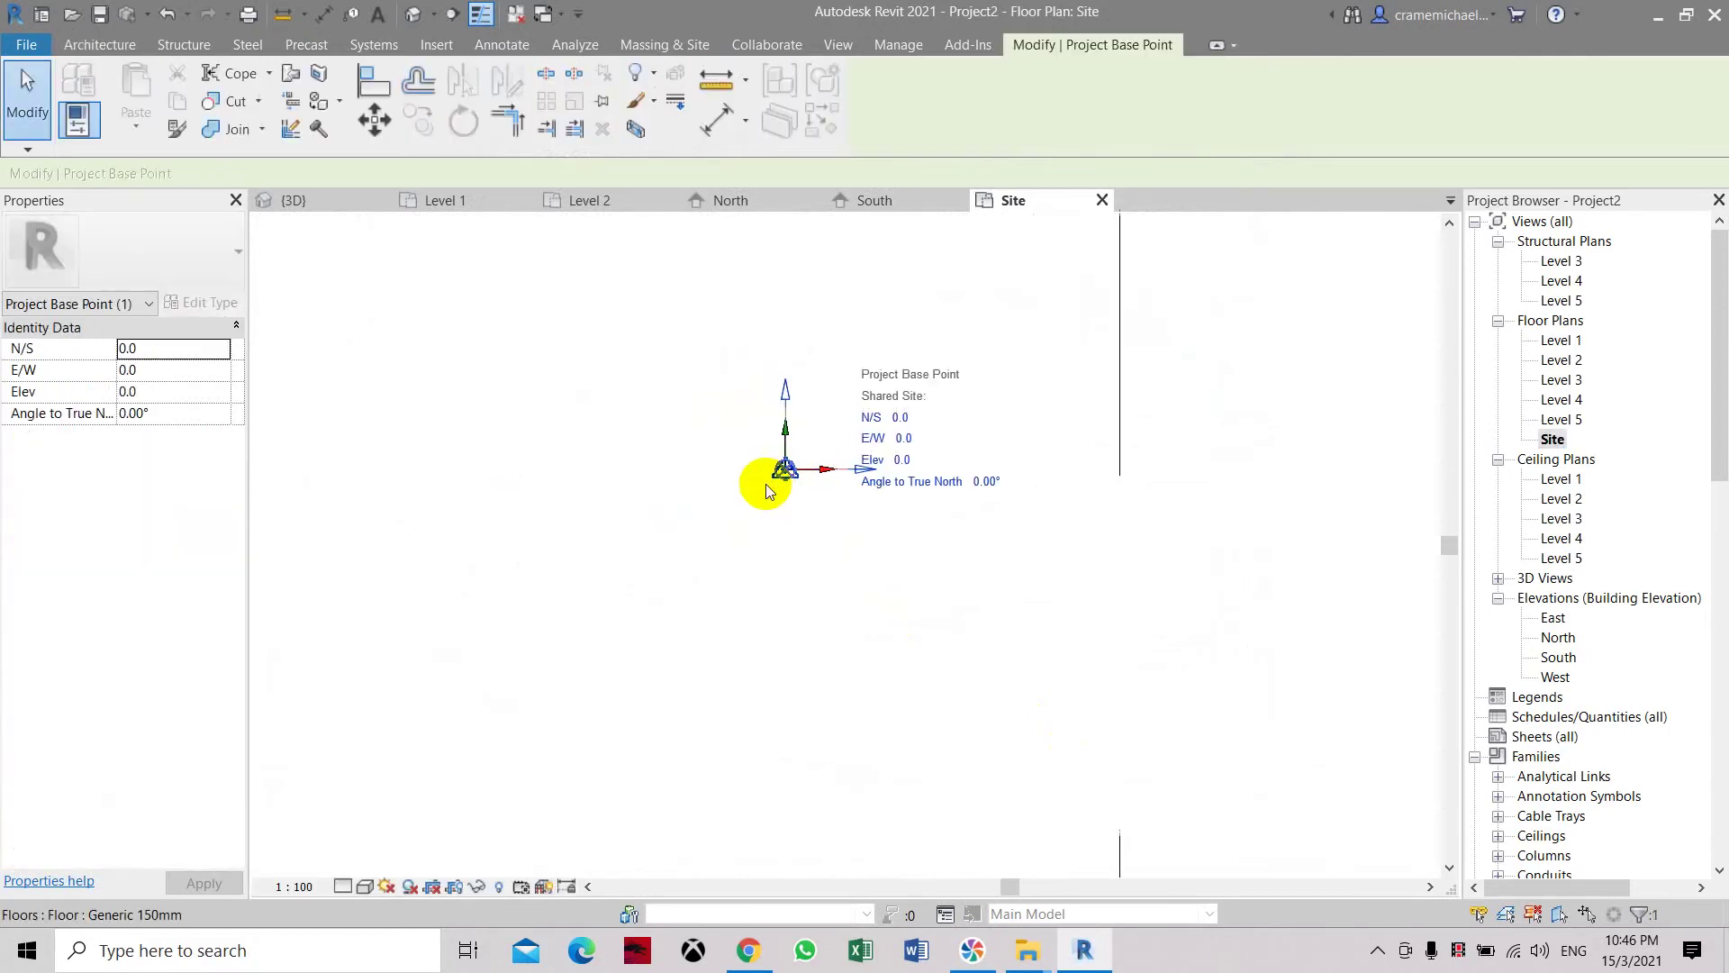
{"action": "left_click", "coordinate": [787, 469]}
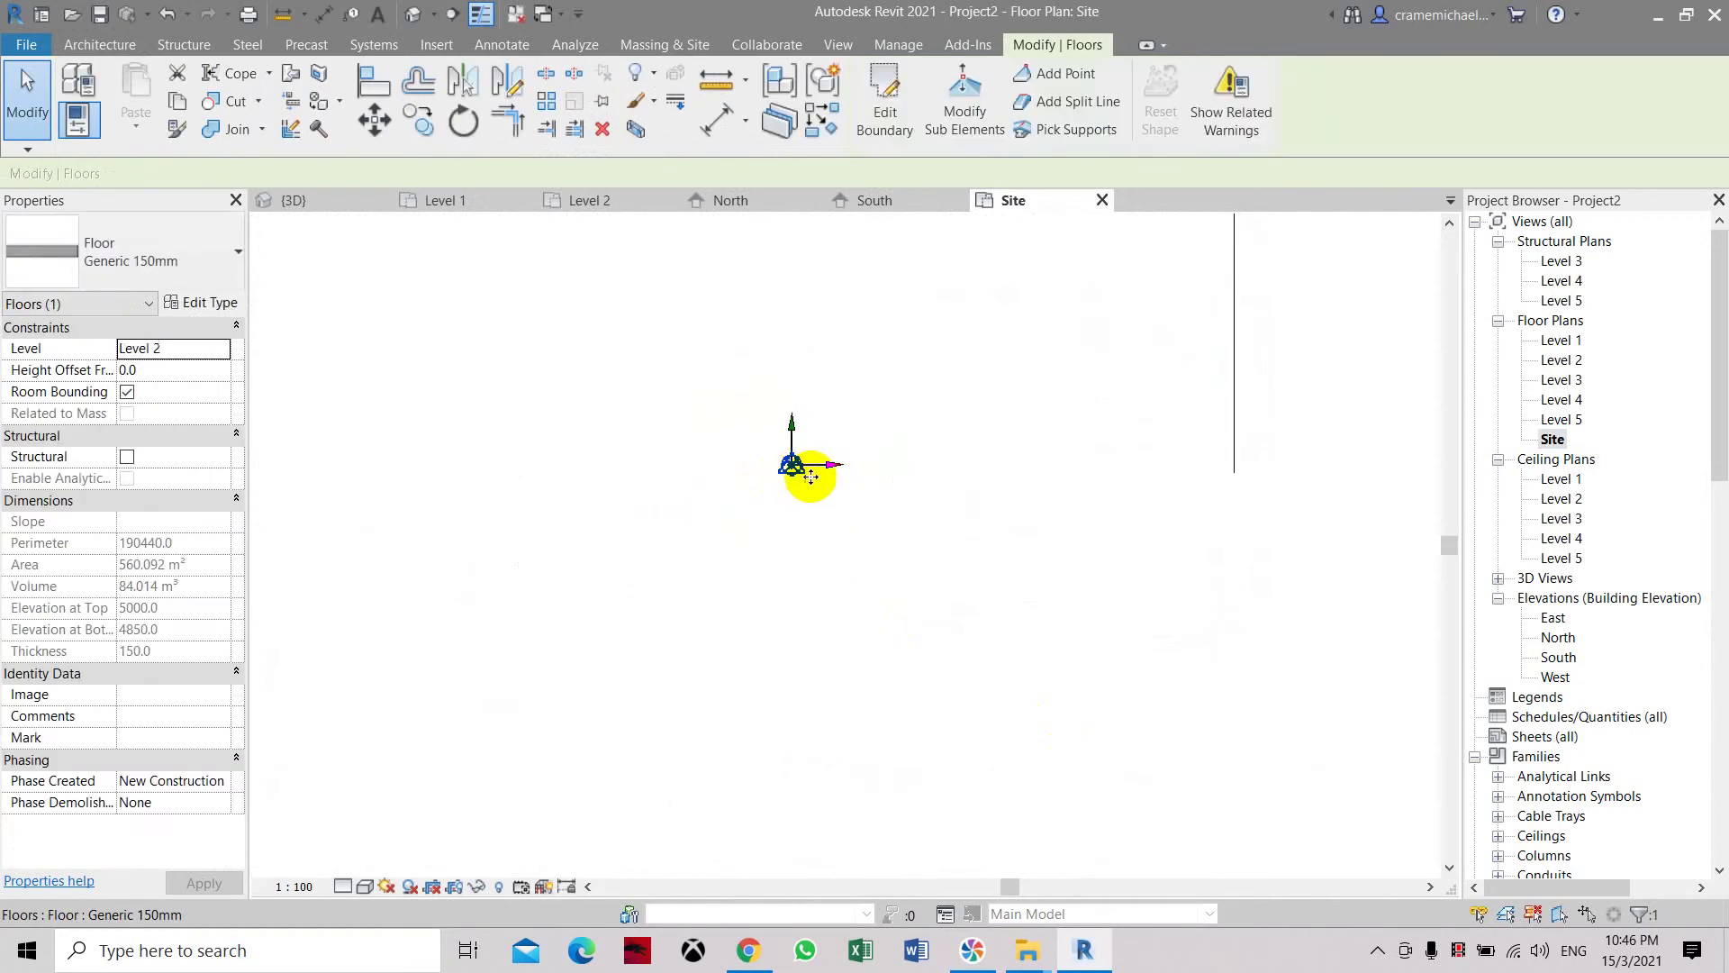
{"action": "scroll", "coordinate": [805, 473], "scroll_direction": "up", "scroll_amount": 1}
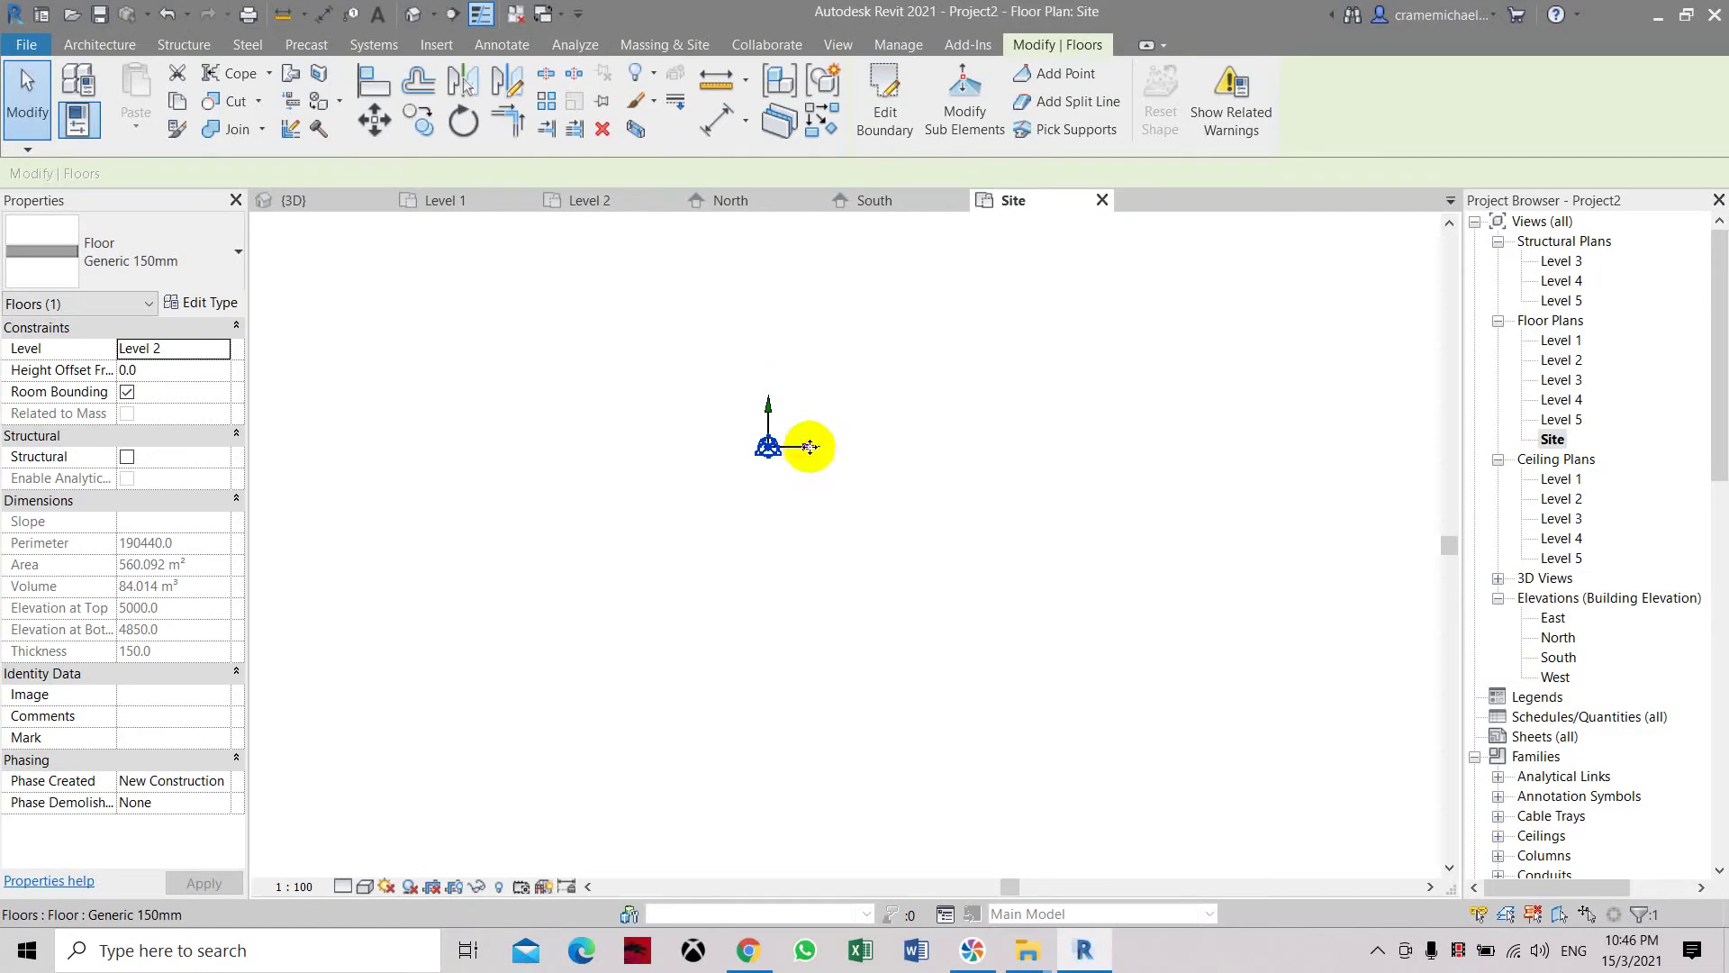
{"action": "key", "text": "Escape"}
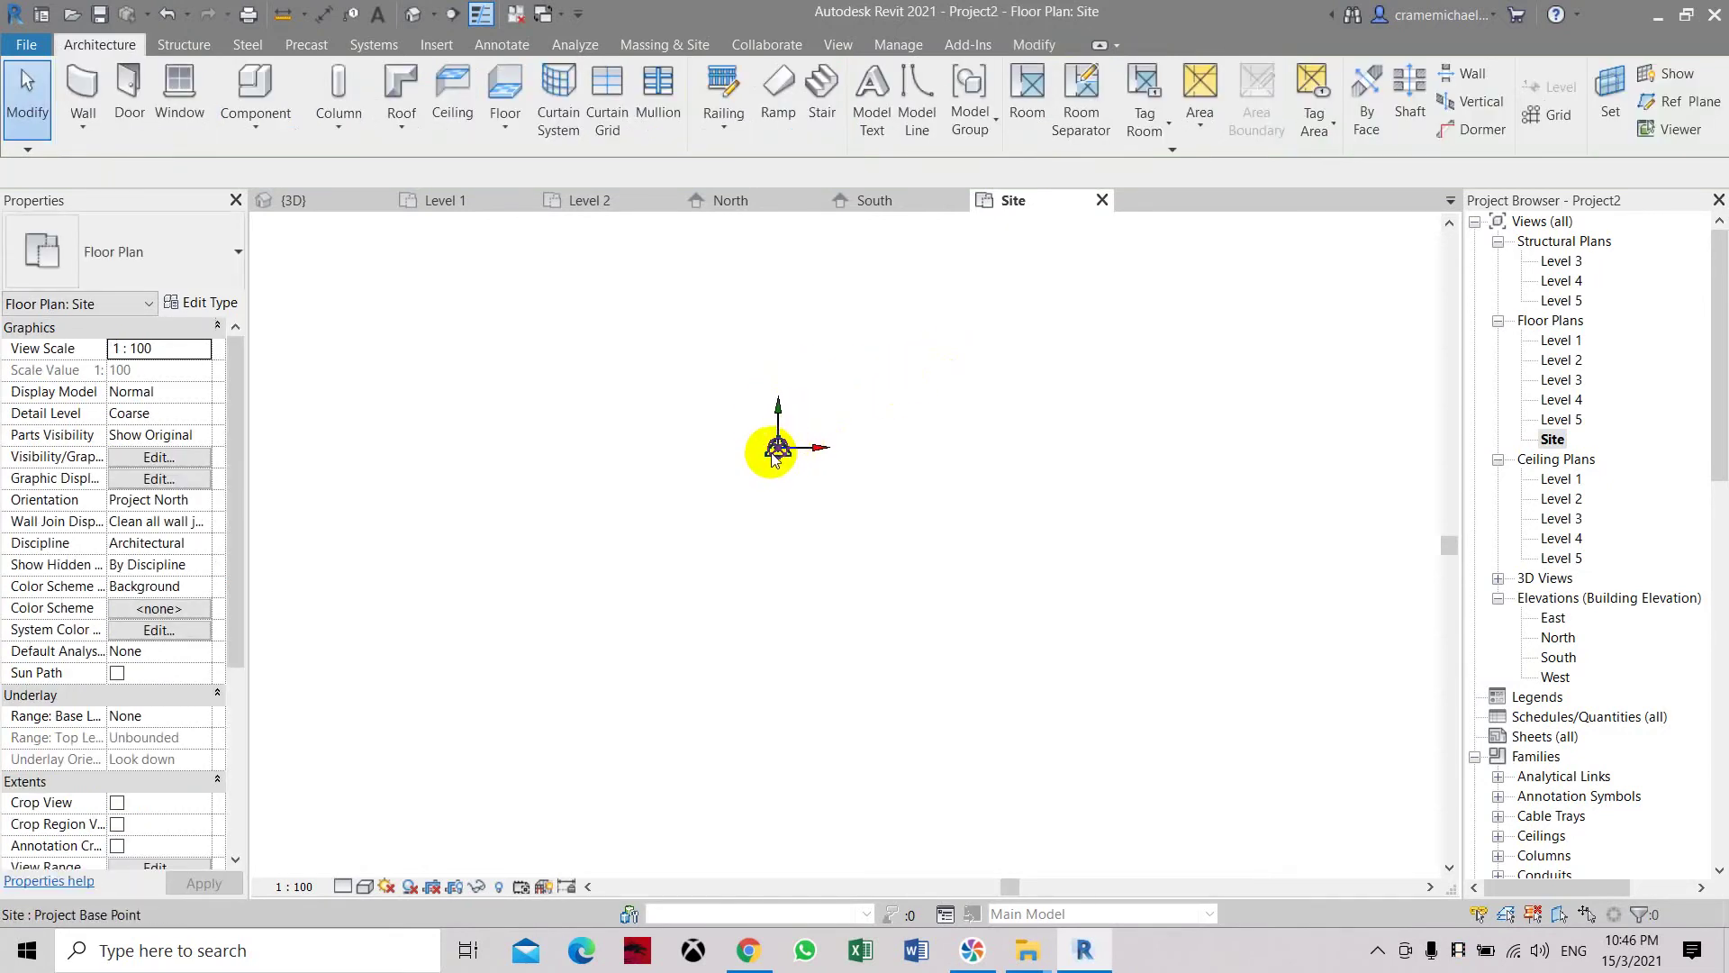
{"action": "left_click", "coordinate": [776, 451]}
Step: Drag the Project Base Point up and right to N/S 411.0, E/W 702.2
{"action": "scroll", "coordinate": [801, 474], "scroll_direction": "down", "scroll_amount": 1}
{"action": "left_click_drag", "start_coordinate": [799, 468], "coordinate": [1066, 309]}
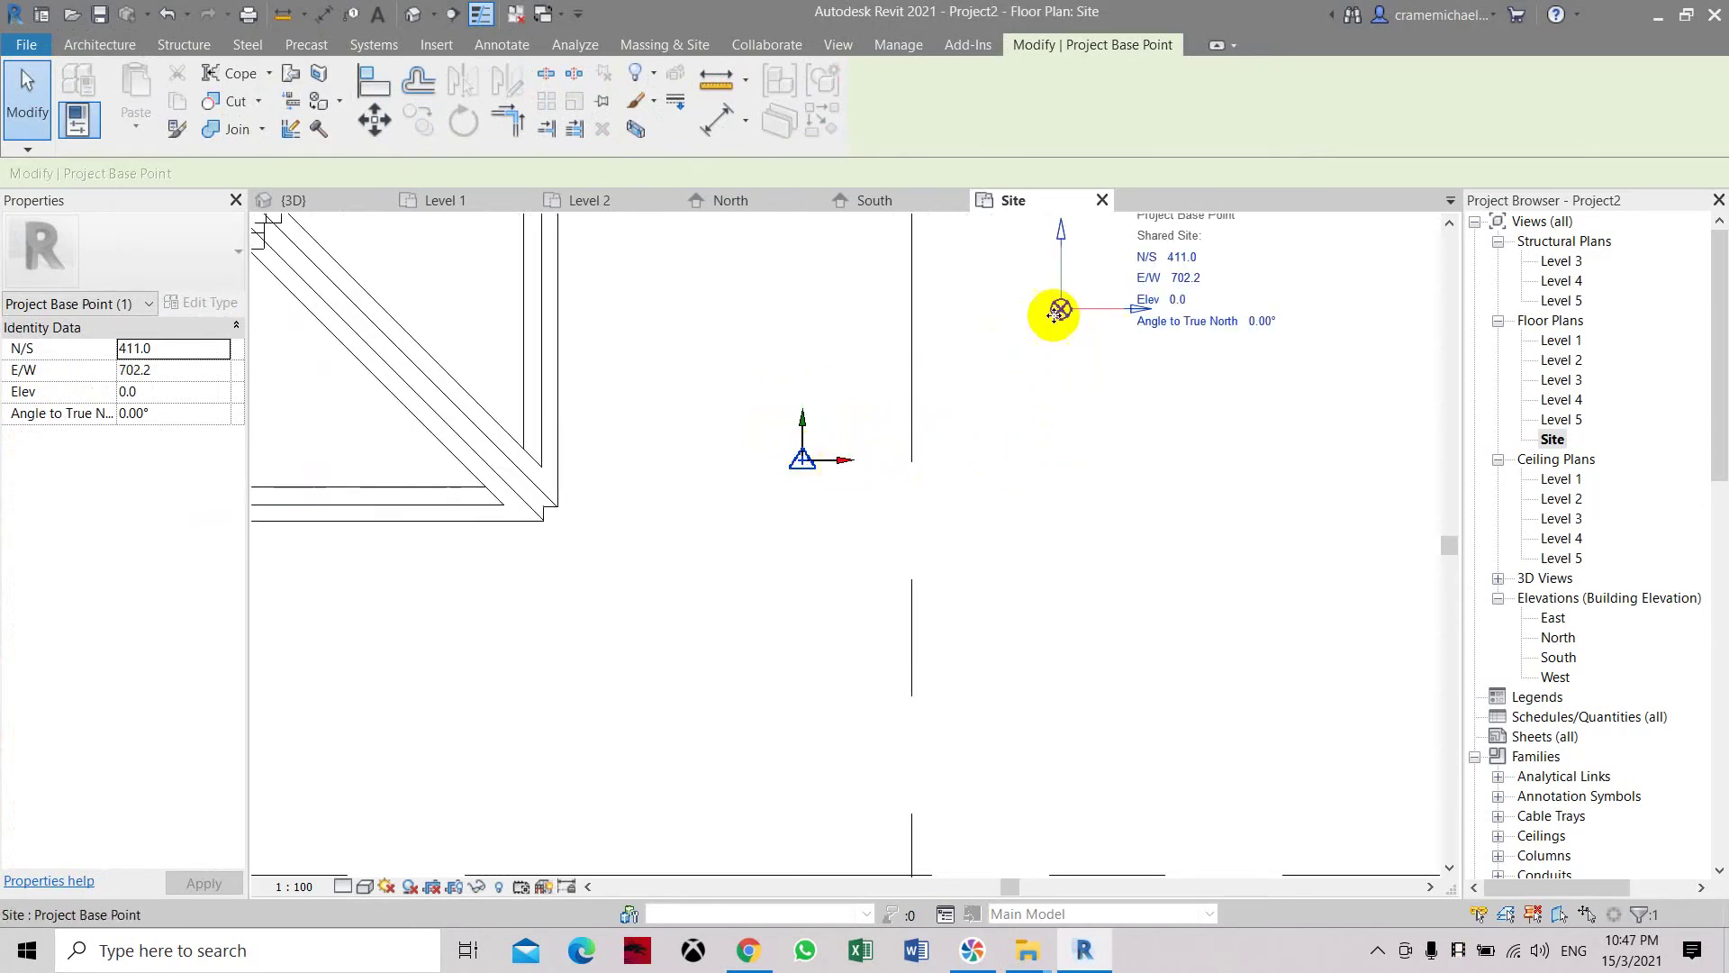
{"action": "scroll", "coordinate": [1013, 401], "scroll_direction": "down", "scroll_amount": 2}
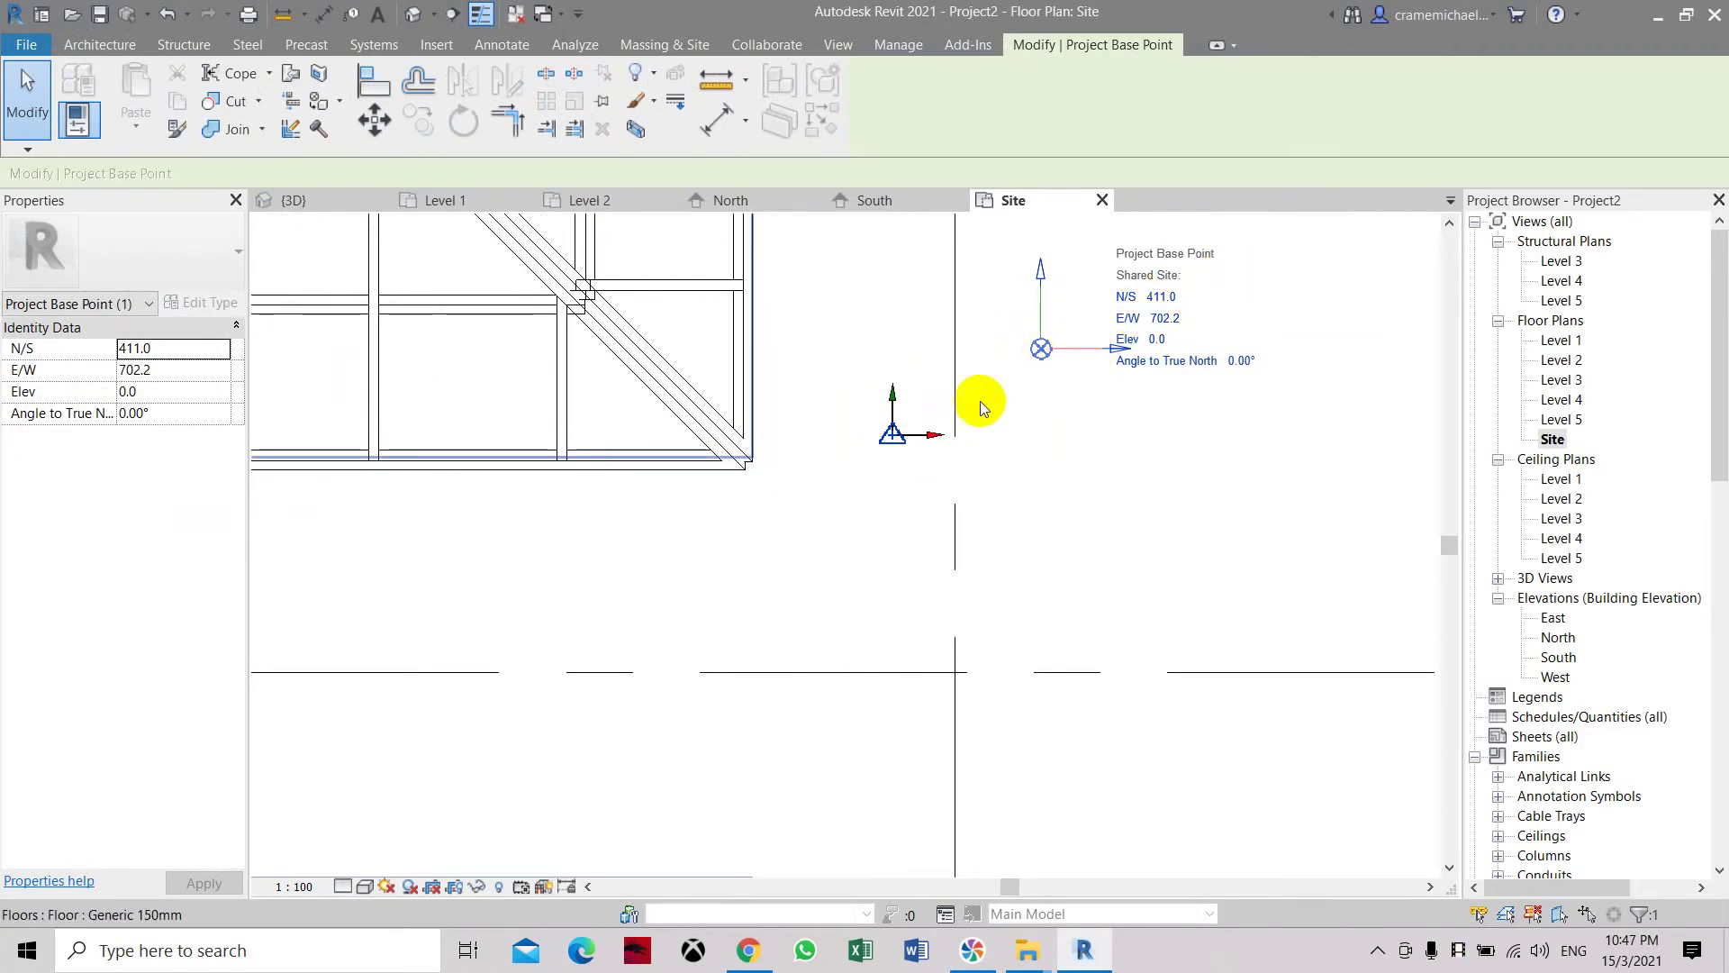
Step: Drag the Survey Point right to N/S 402.3, E/W 1634.7
{"action": "left_click", "coordinate": [891, 436]}
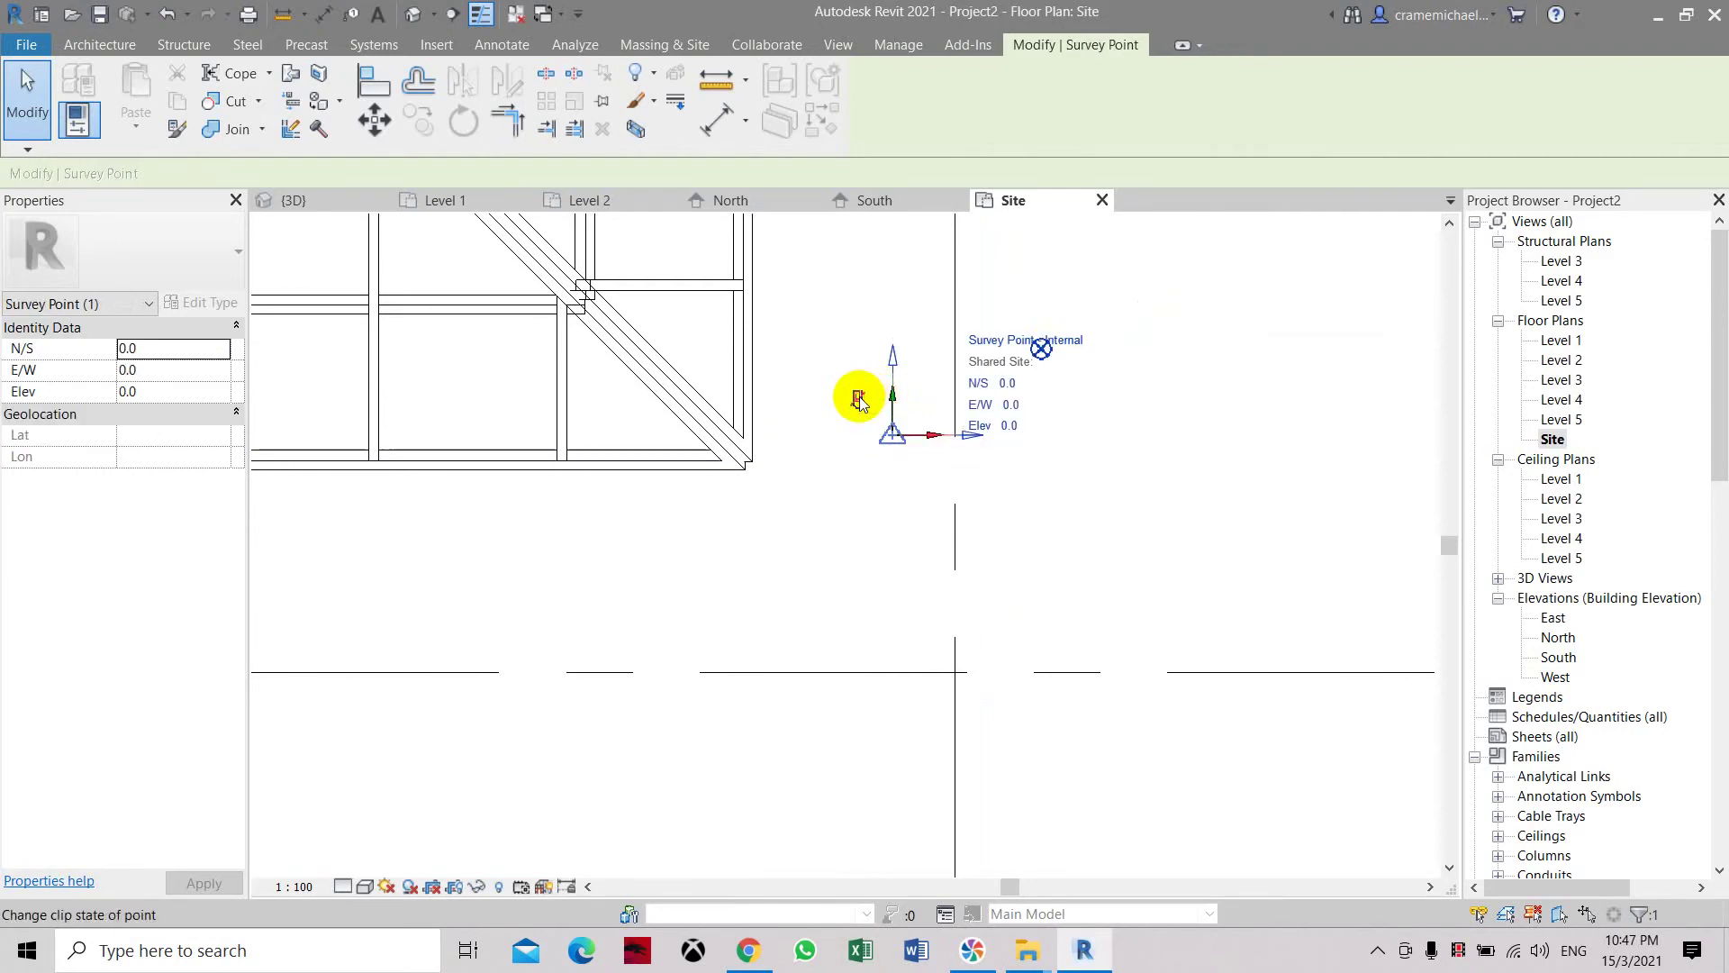
{"action": "left_click_drag", "start_coordinate": [892, 433], "coordinate": [1236, 349]}
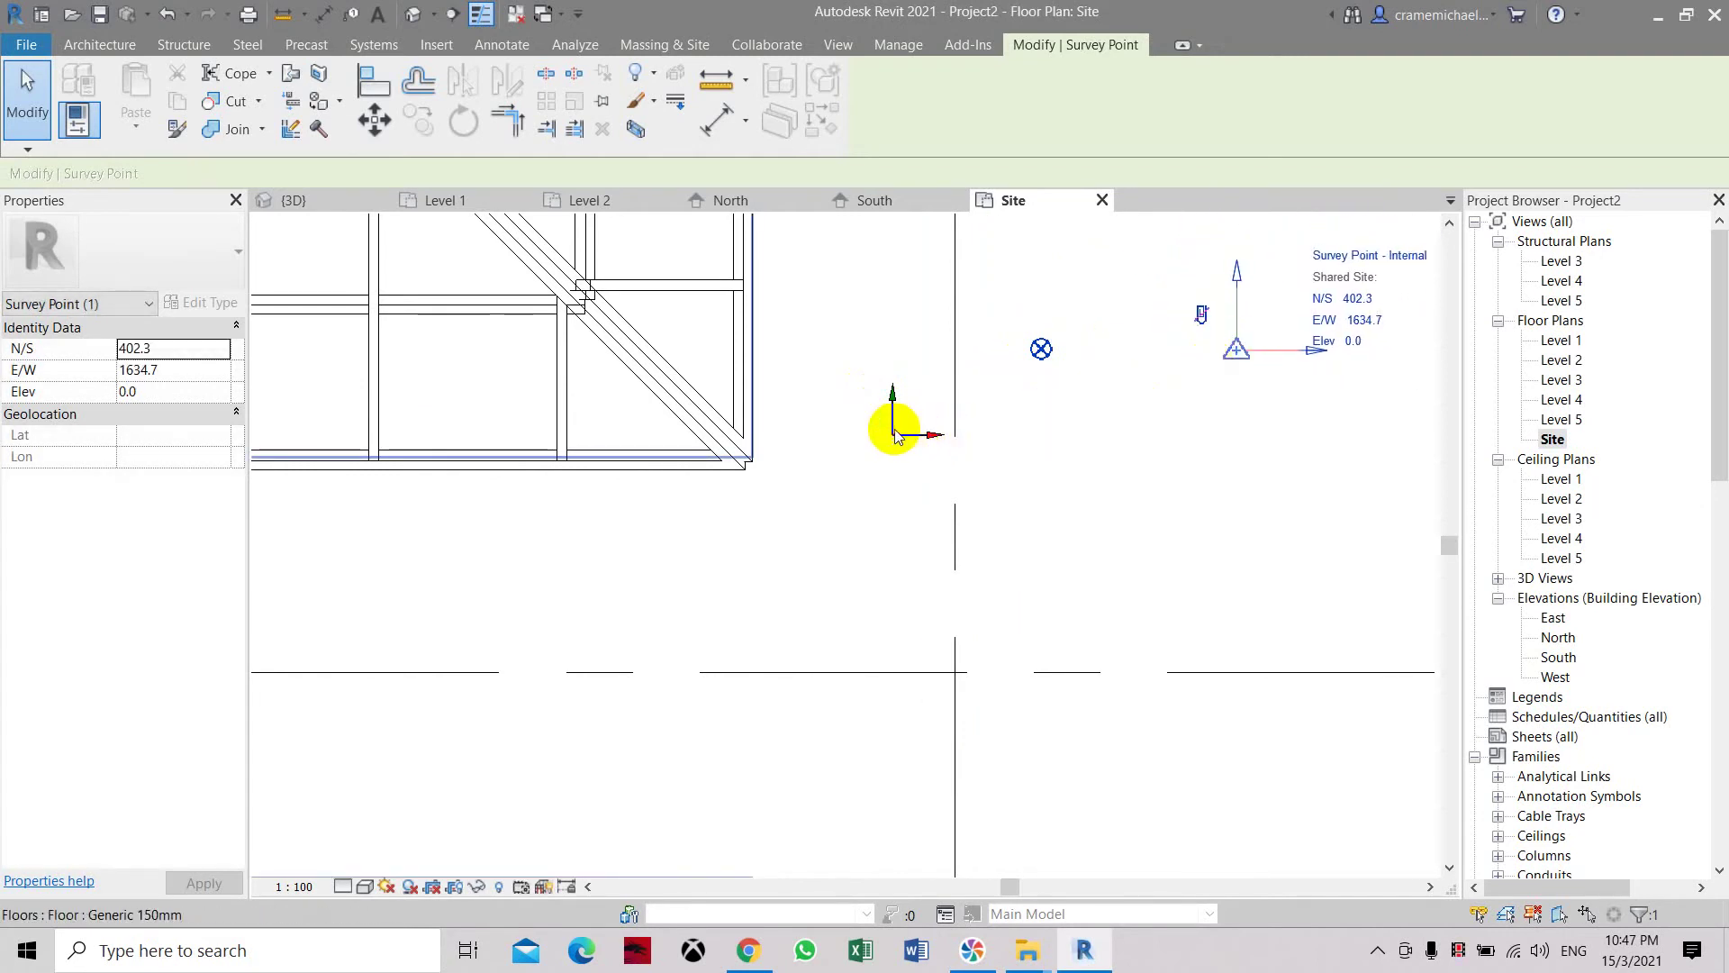
{"action": "left_click", "coordinate": [892, 398]}
Step: Try dragging the floor beside the origin, then cancel the resulting error
{"action": "key", "text": "Escape"}
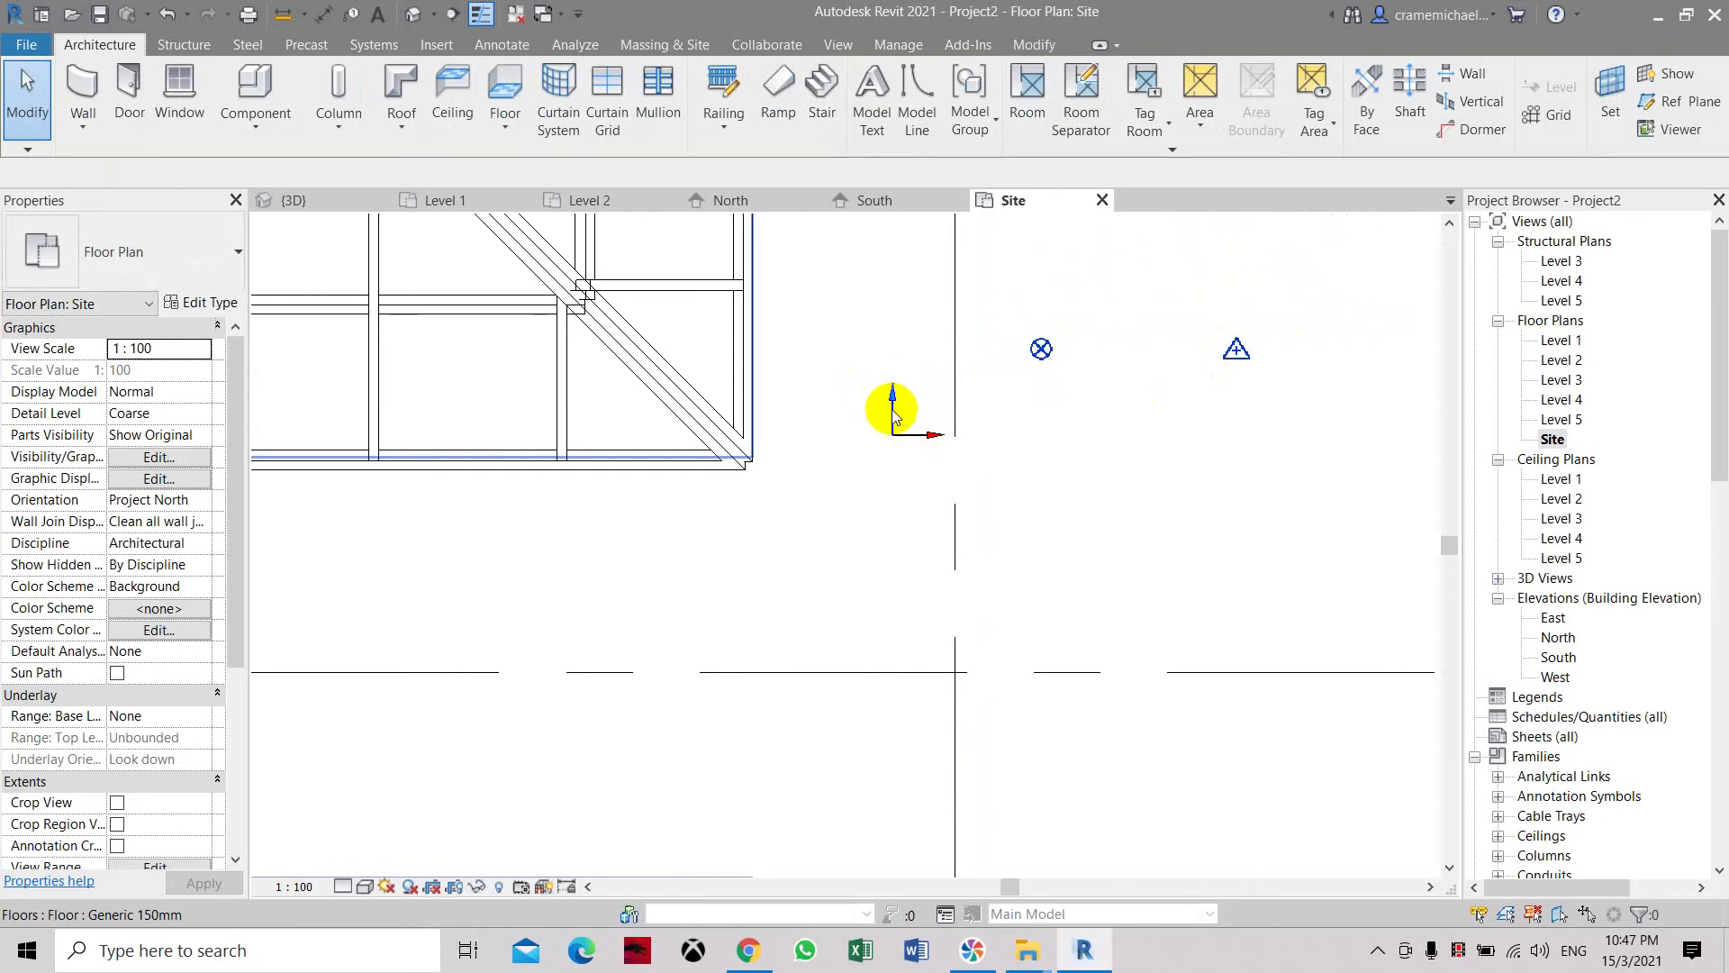
{"action": "left_click", "coordinate": [892, 402]}
{"action": "left_click_drag", "start_coordinate": [1004, 436], "coordinate": [899, 433]}
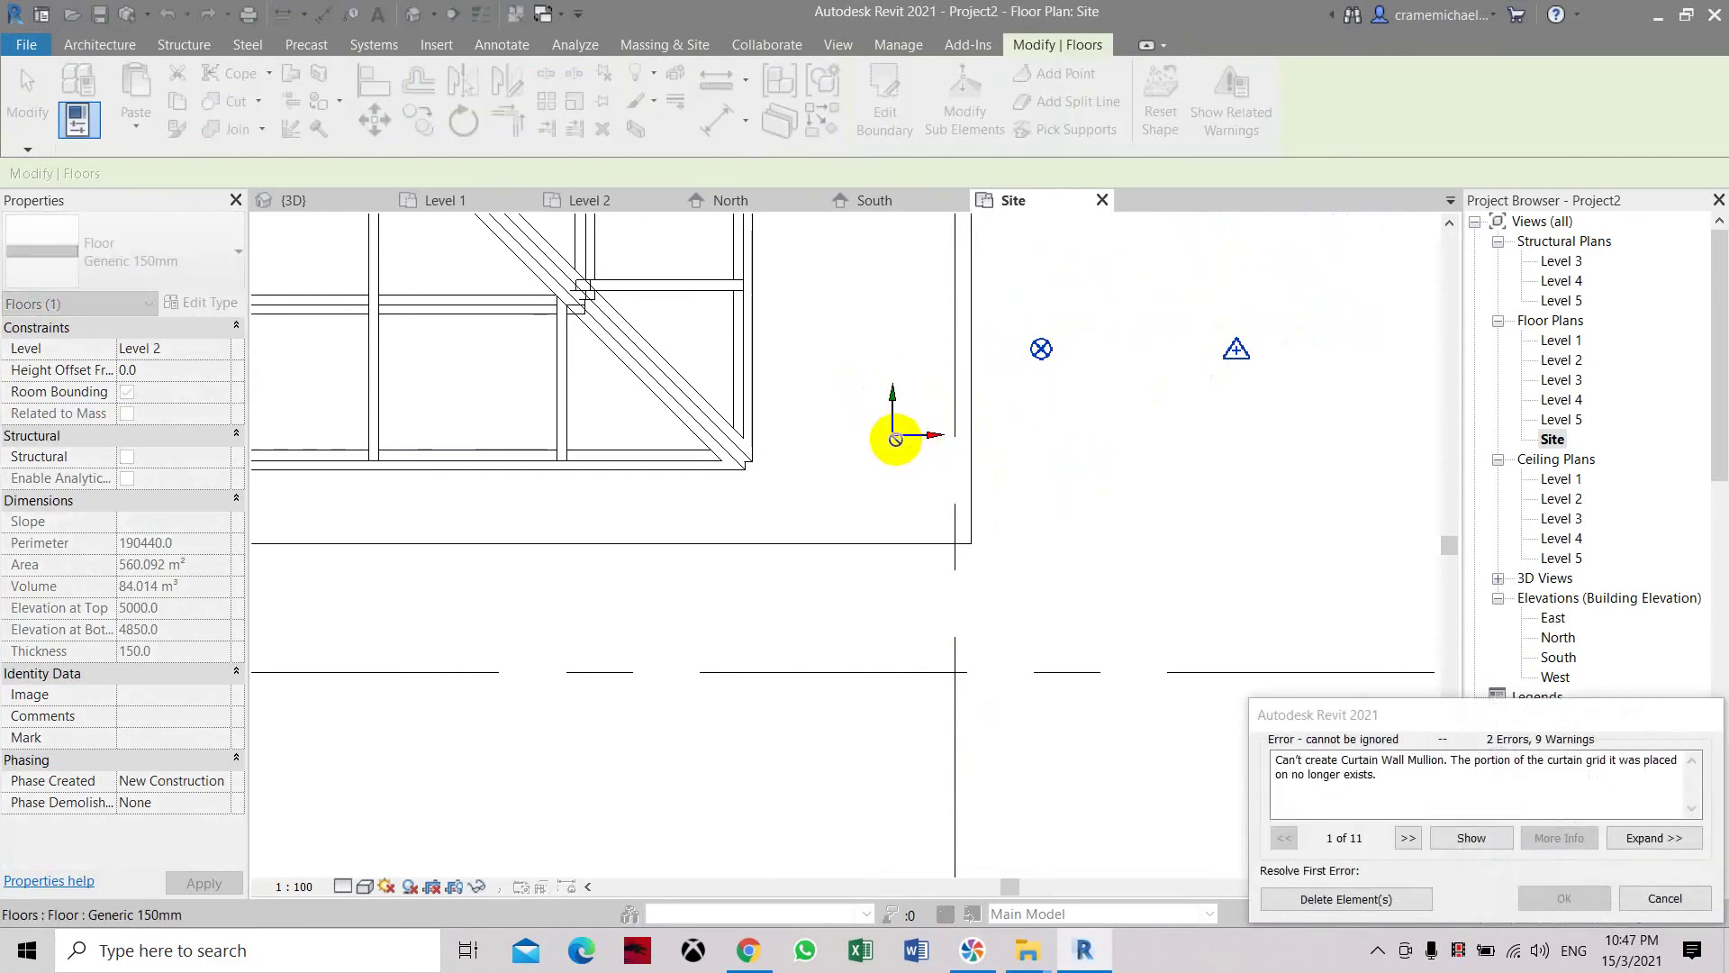
{"action": "left_click", "coordinate": [1664, 898]}
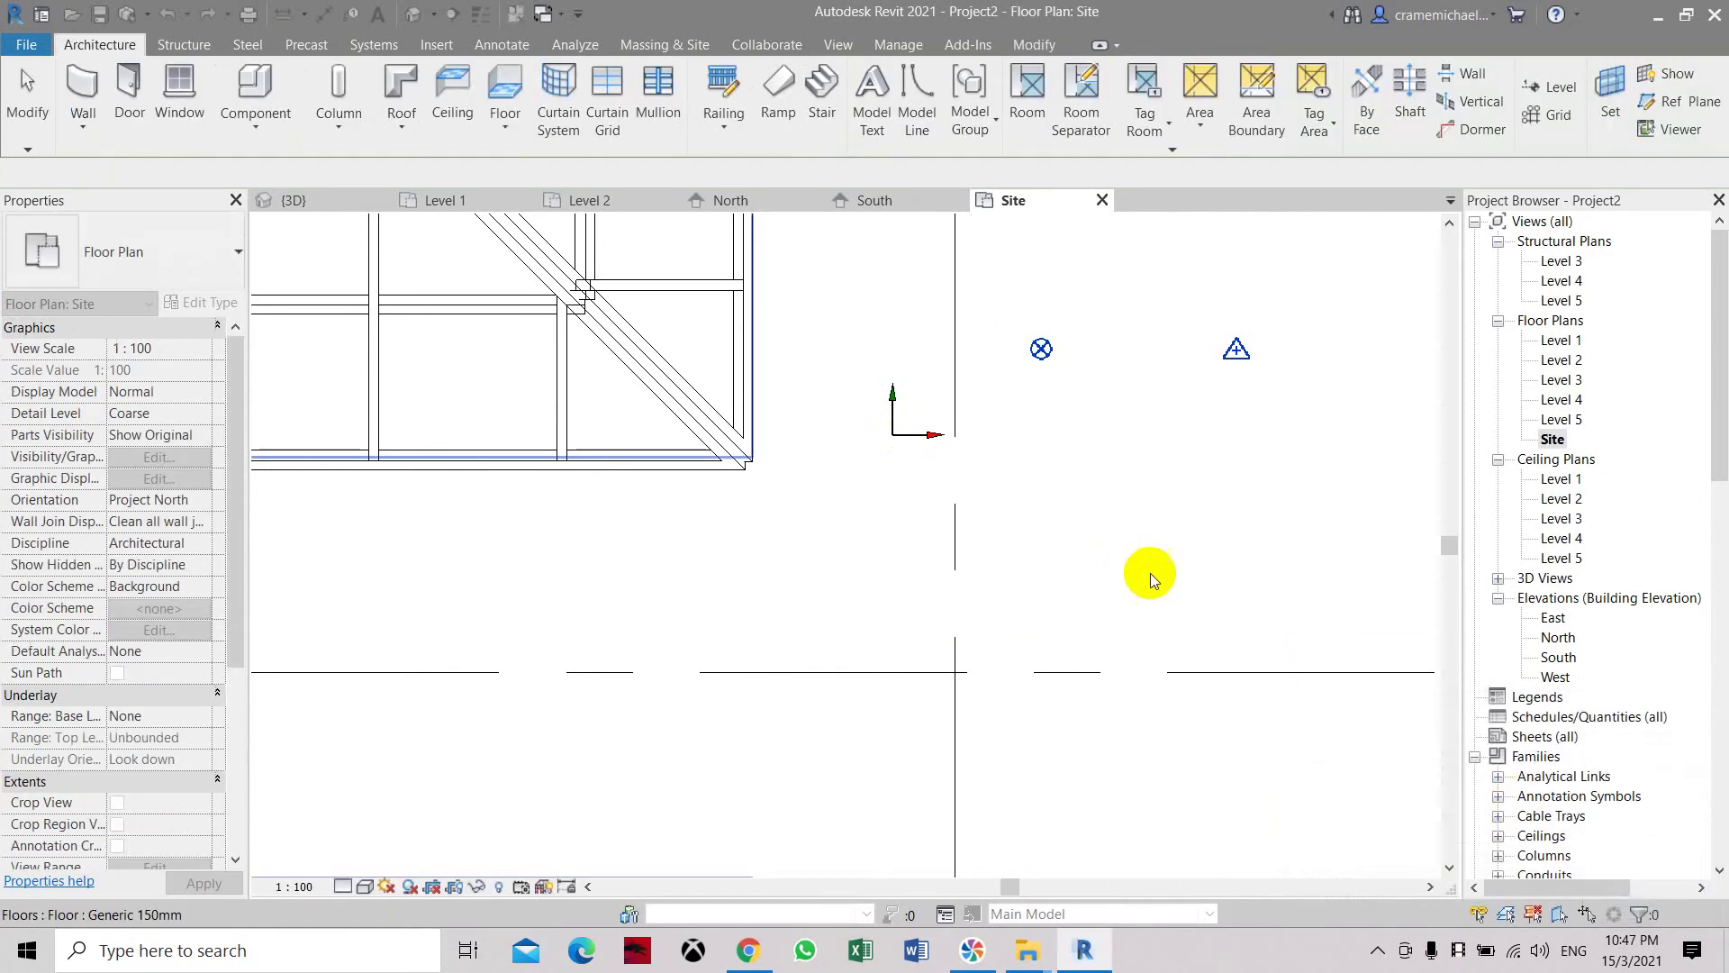
Step: Select the Project Base Point and drag it back onto the Internal Origin
{"action": "left_click", "coordinate": [1042, 350]}
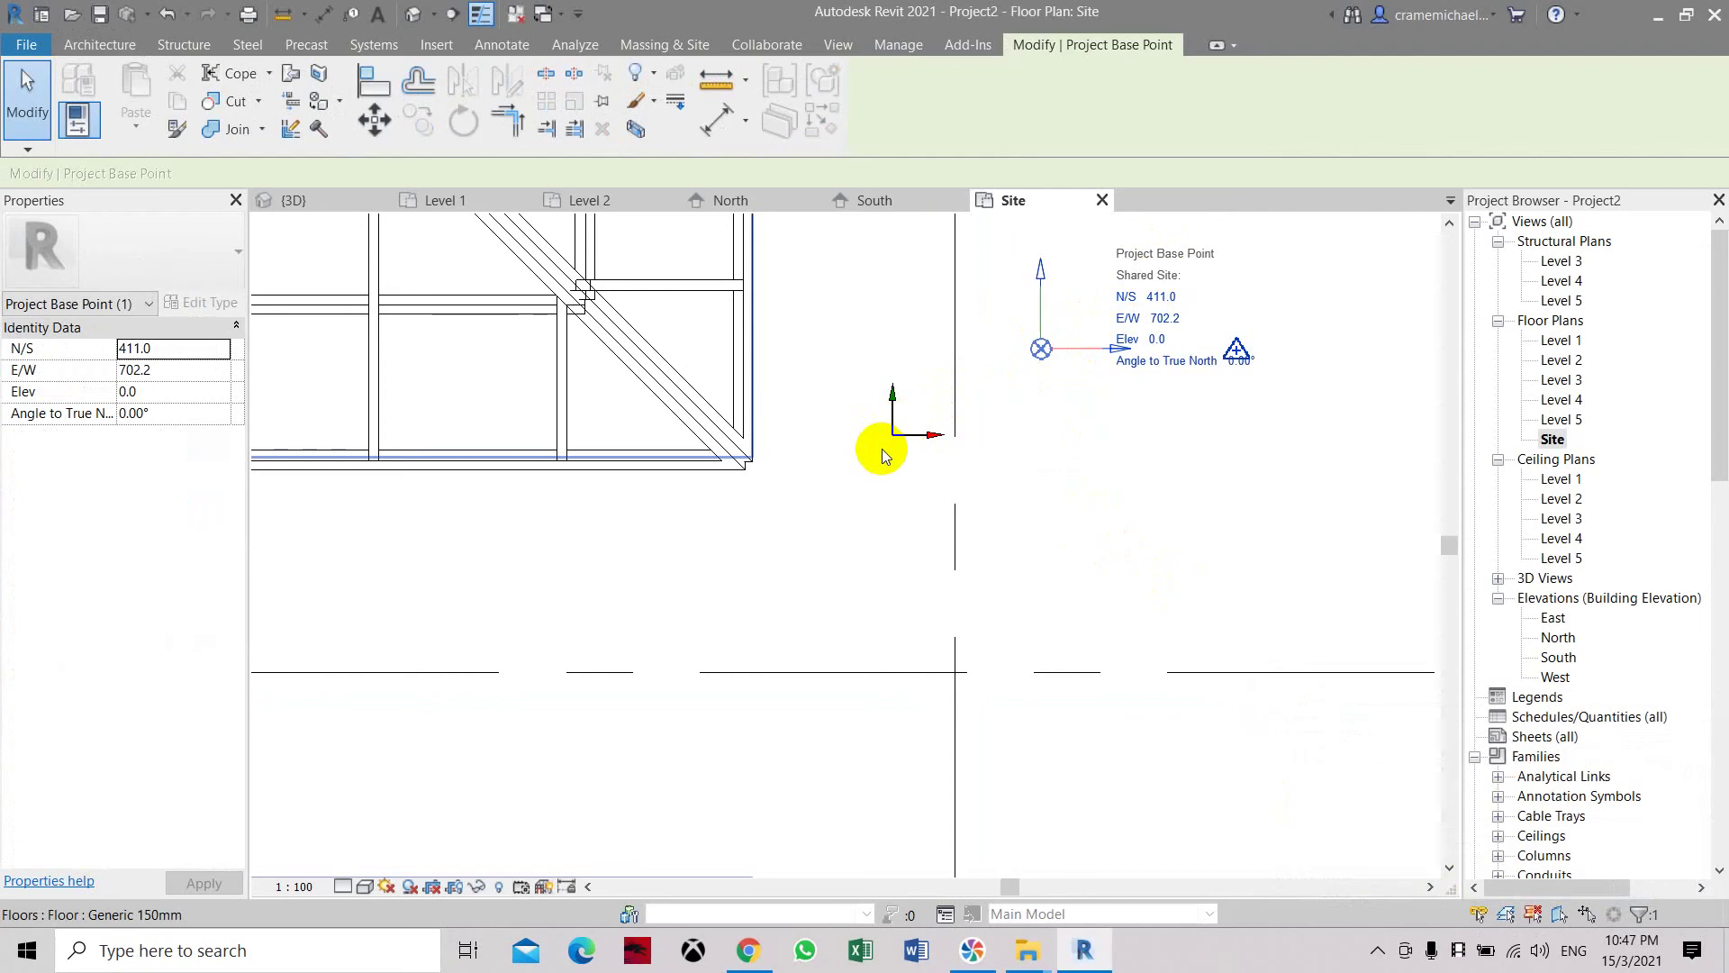
{"action": "mouse_move", "coordinate": [1042, 348]}
{"action": "left_mouse_down"}
{"action": "mouse_move", "coordinate": [892, 425]}
{"action": "mouse_move", "coordinate": [1042, 349]}
{"action": "left_mouse_up"}
{"action": "left_click", "coordinate": [1035, 390]}
{"action": "scroll", "coordinate": [894, 452], "scroll_direction": "up", "scroll_amount": 2}
{"action": "scroll", "coordinate": [896, 445], "scroll_direction": "up", "scroll_amount": 3}
{"action": "scroll", "coordinate": [896, 427], "scroll_direction": "down", "scroll_amount": 3}
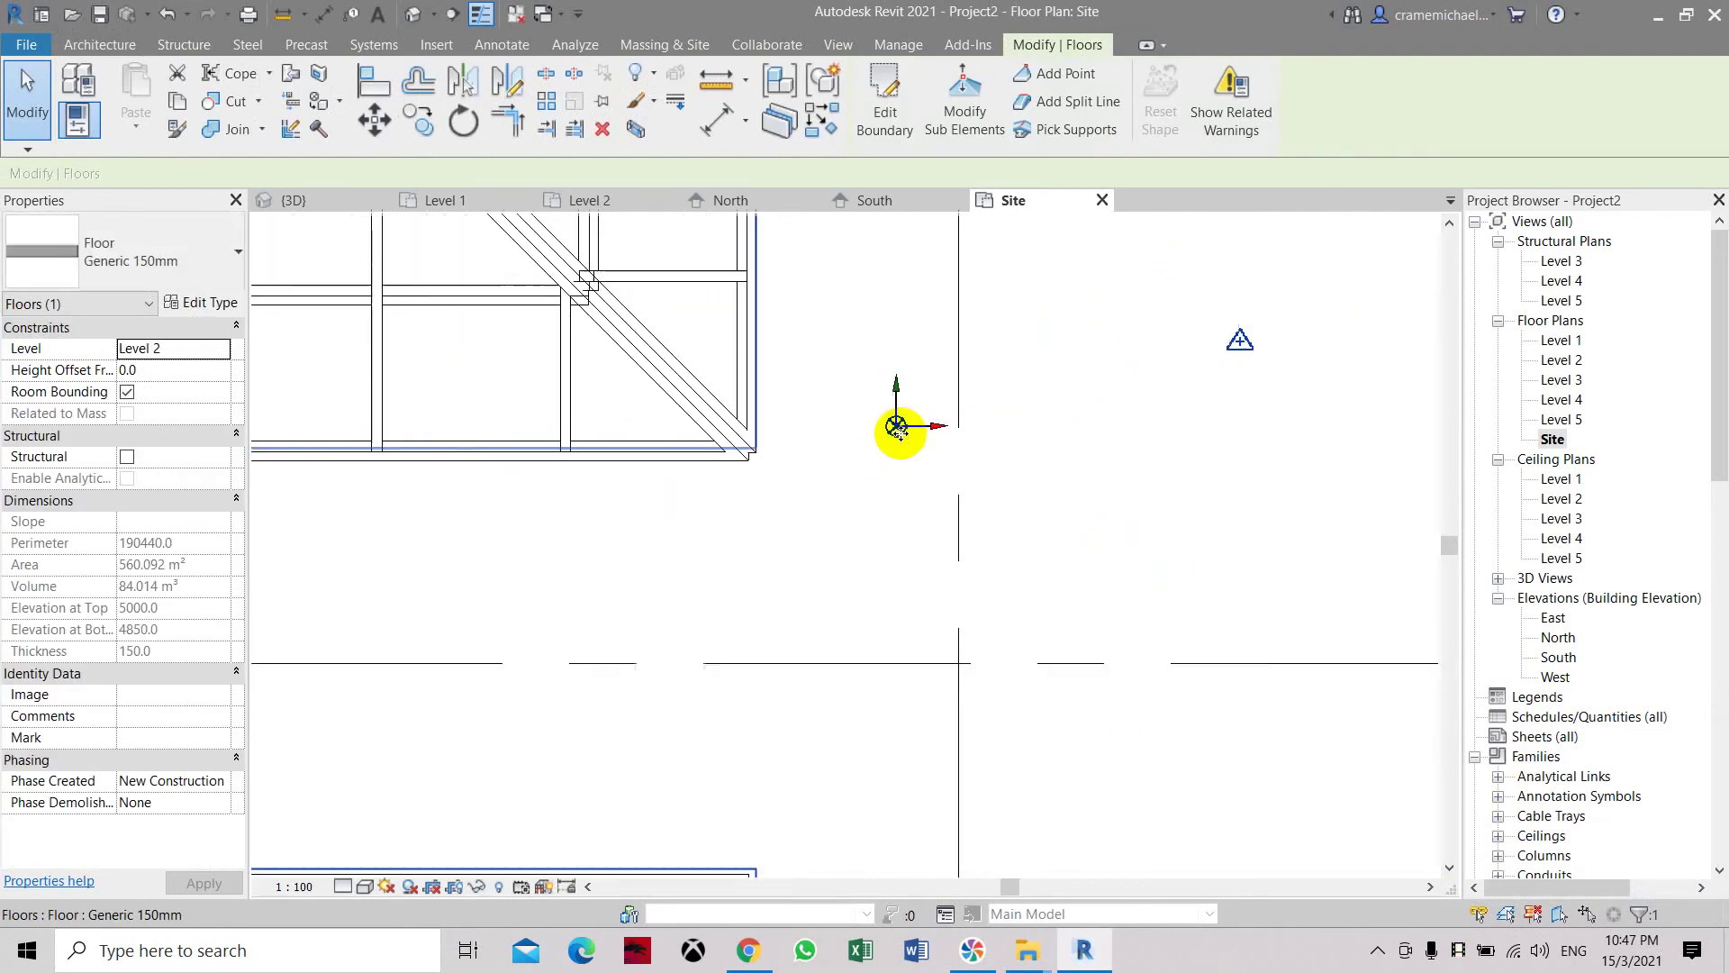
{"action": "scroll", "coordinate": [881, 417], "scroll_direction": "down", "scroll_amount": 4}
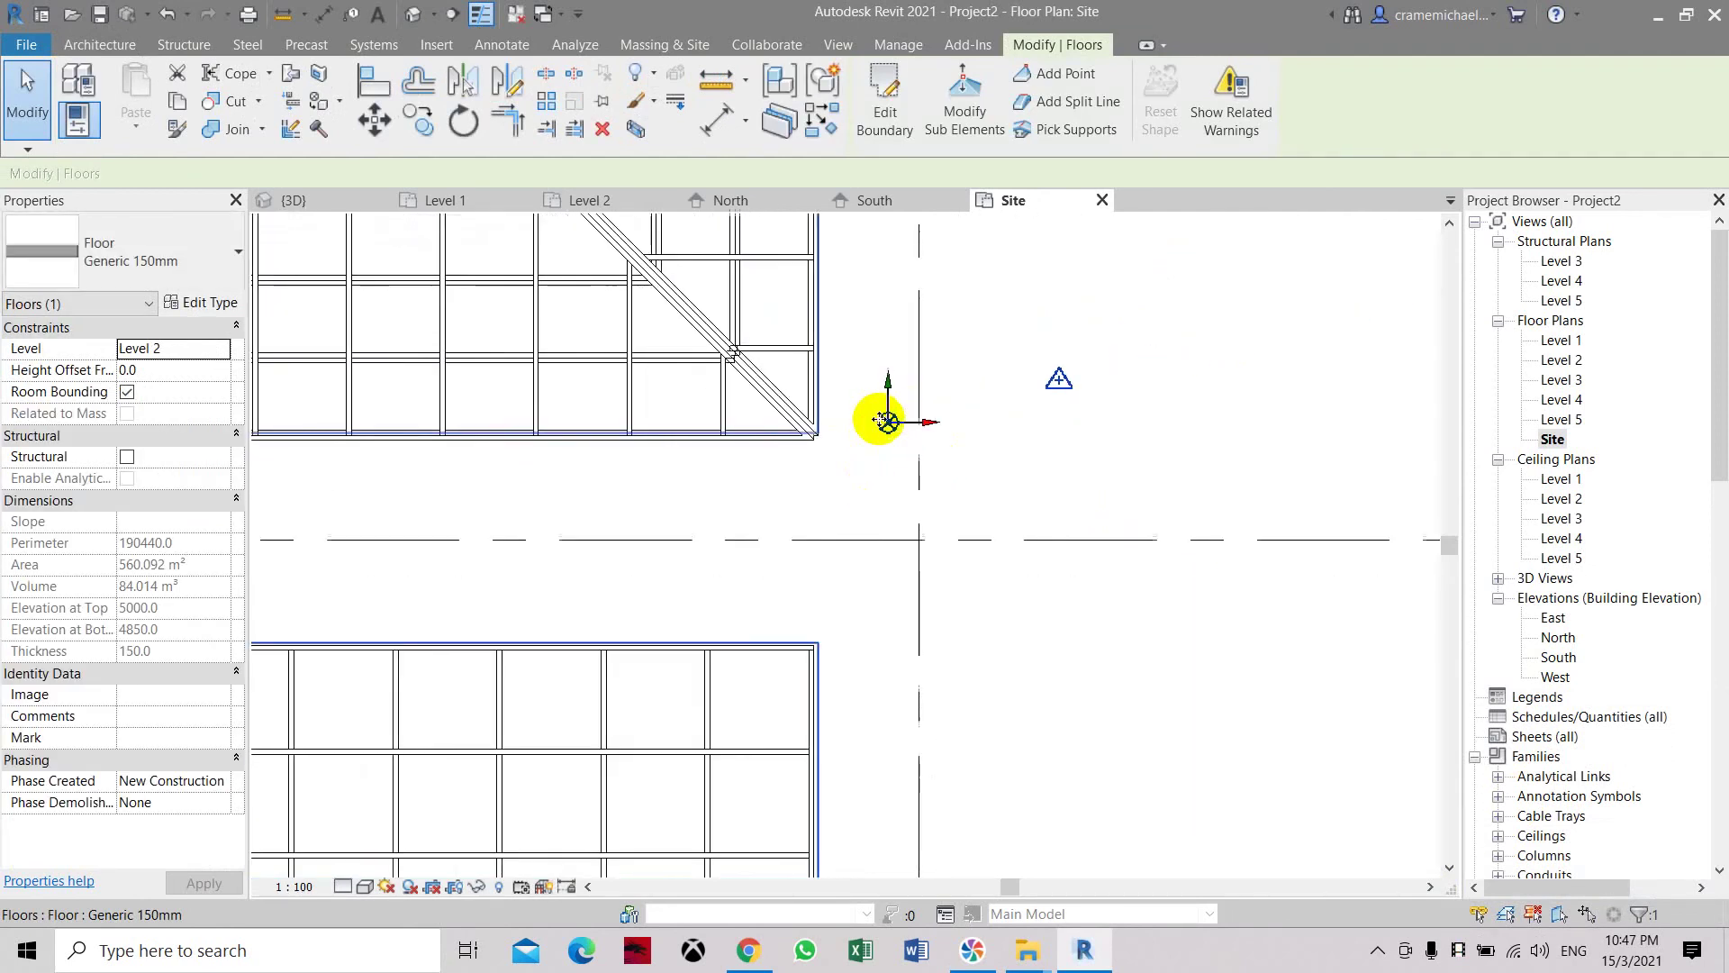
{"action": "scroll", "coordinate": [936, 408], "scroll_direction": "up", "scroll_amount": 5}
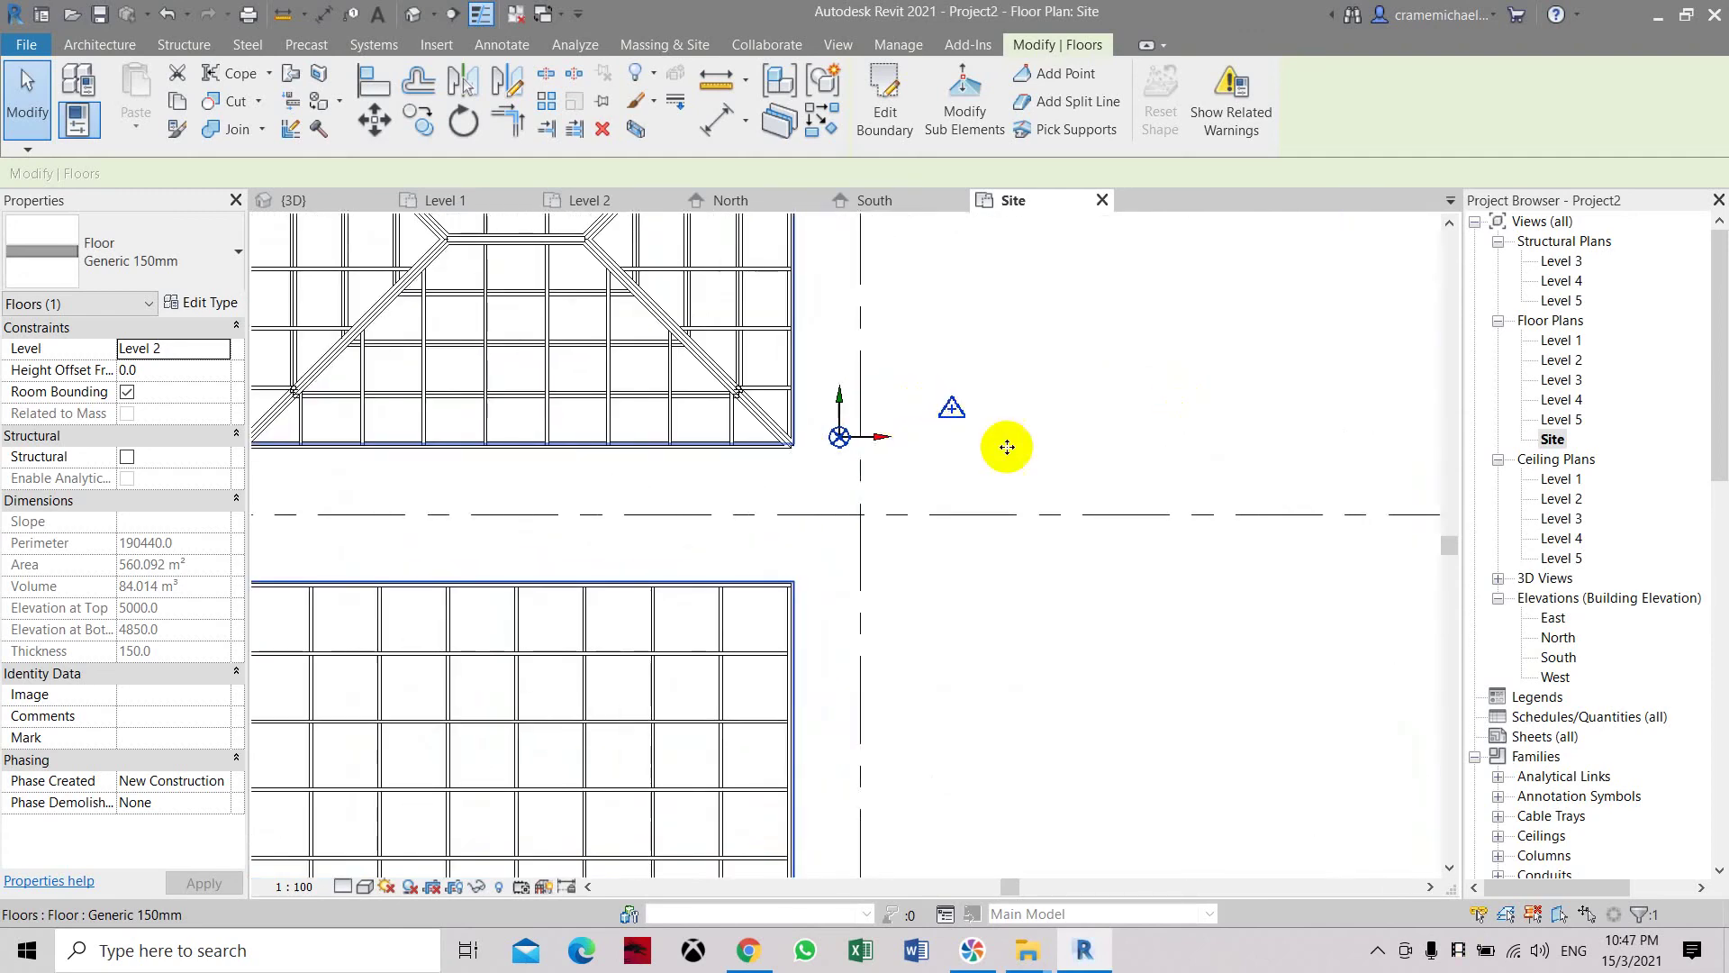
{"action": "scroll", "coordinate": [980, 462], "scroll_direction": "down", "scroll_amount": 4}
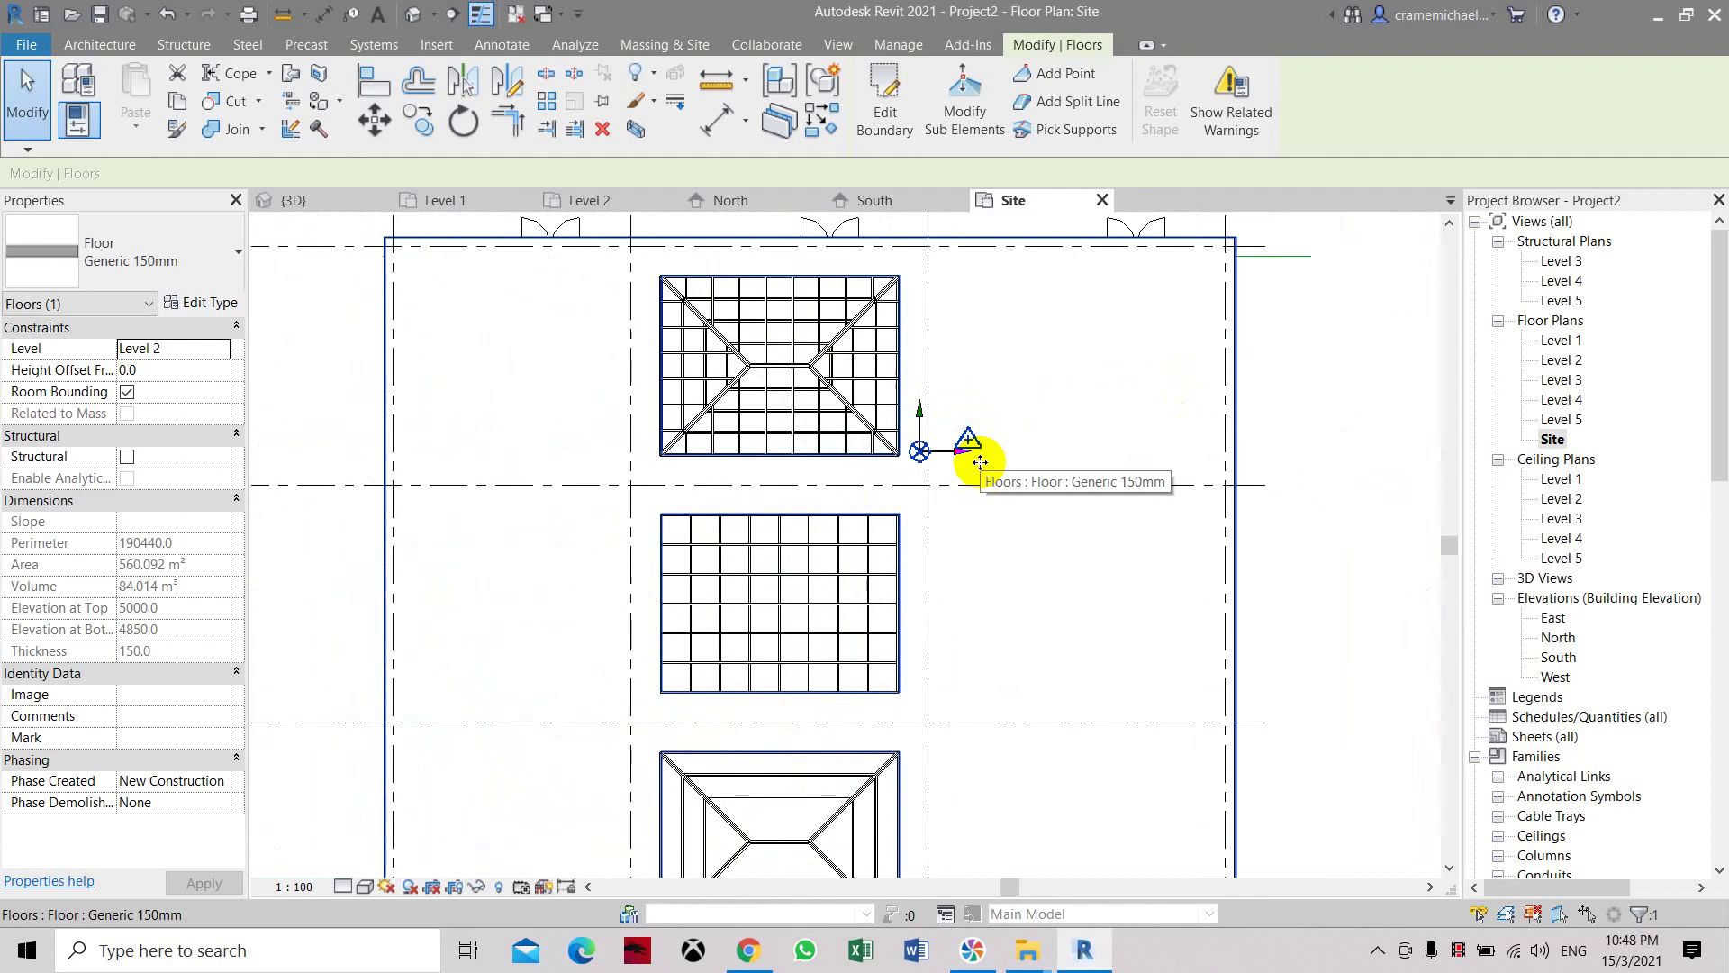
{"action": "scroll", "coordinate": [980, 462], "scroll_direction": "up", "scroll_amount": 2}
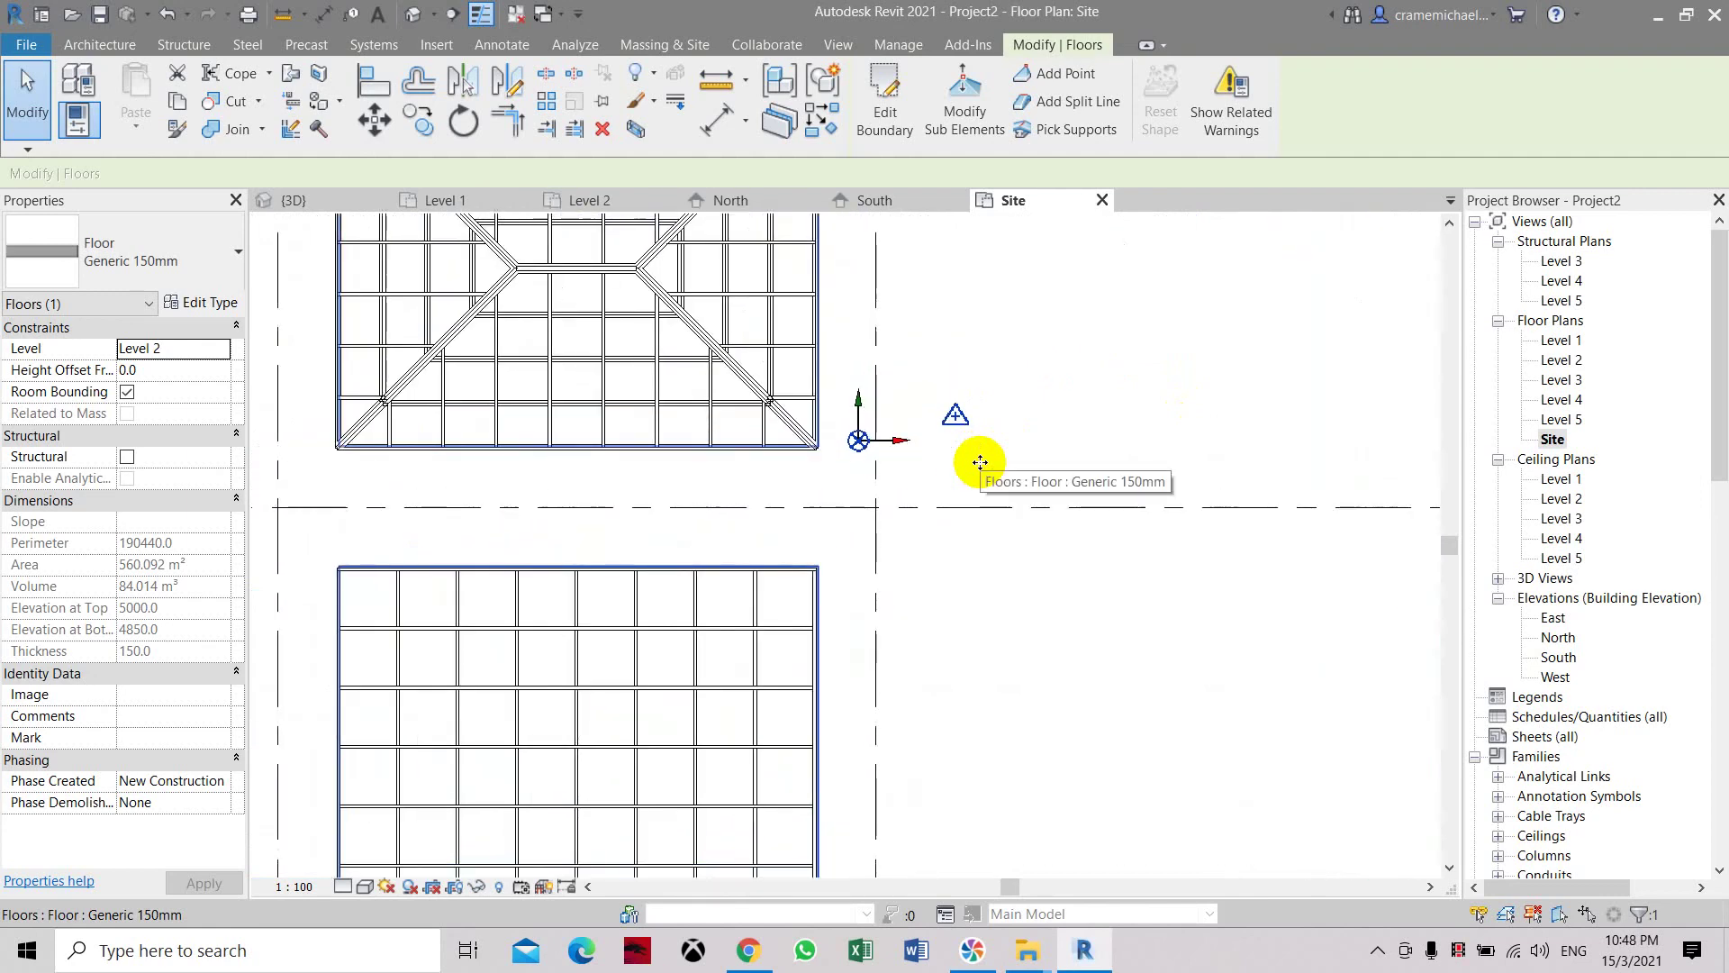
{"action": "scroll", "coordinate": [980, 462], "scroll_direction": "down", "scroll_amount": 2}
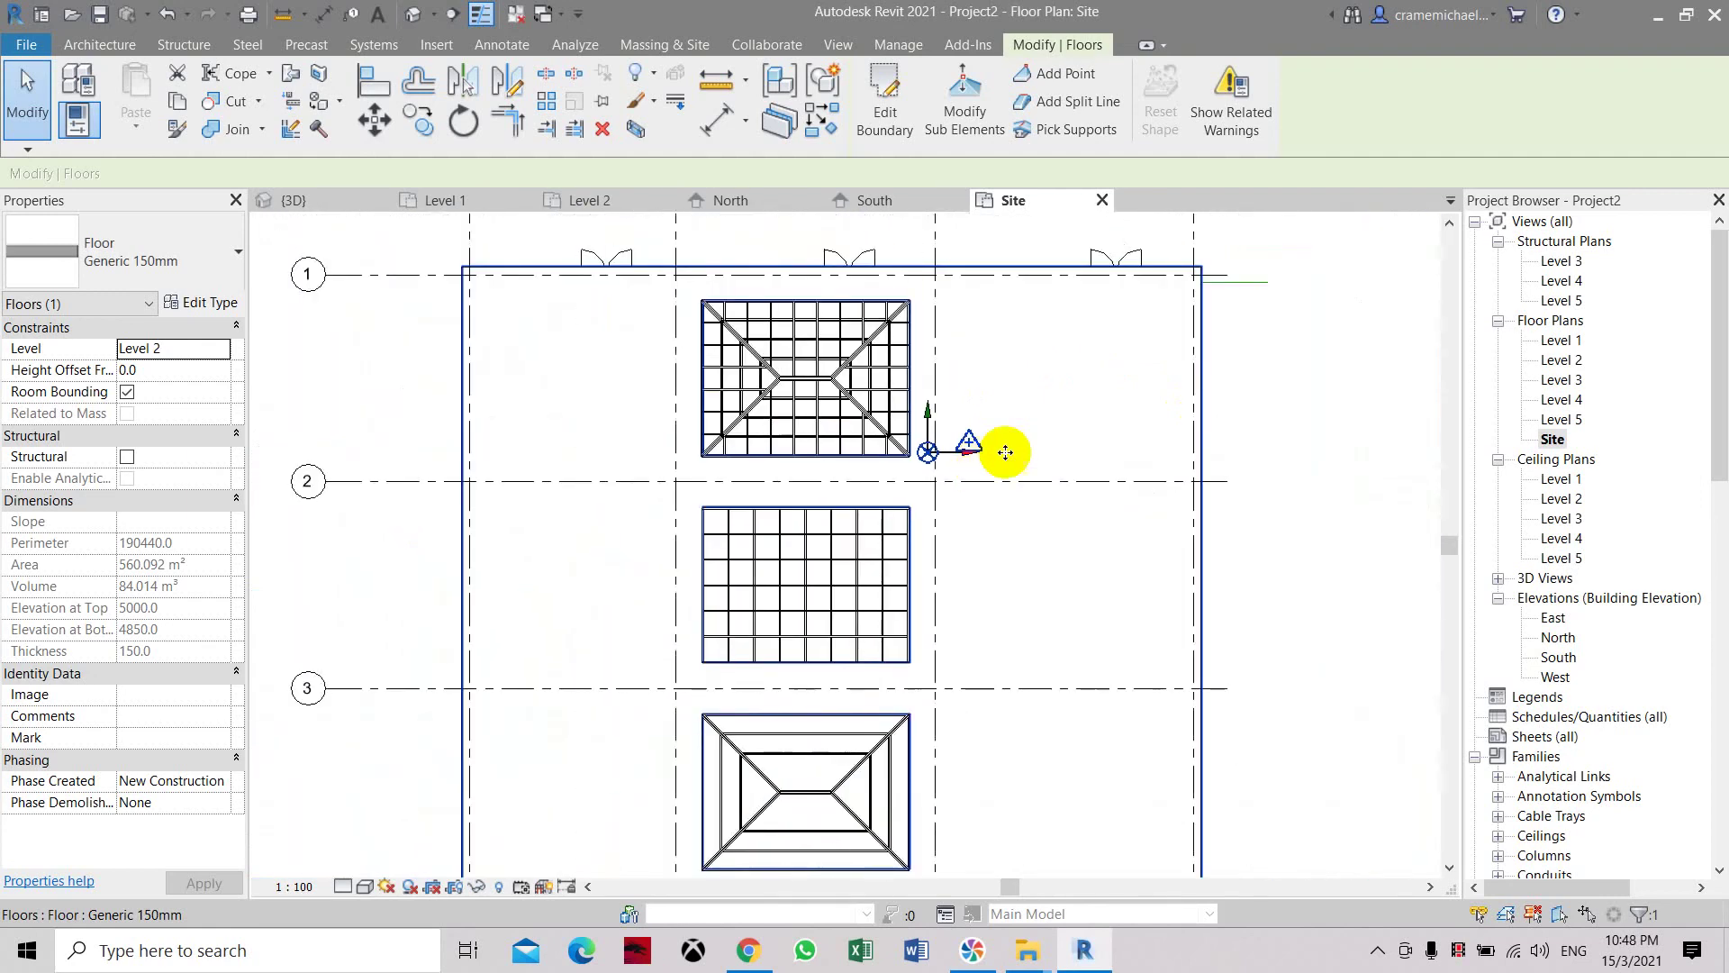
{"action": "scroll", "coordinate": [1201, 571], "scroll_direction": "down", "scroll_amount": 2}
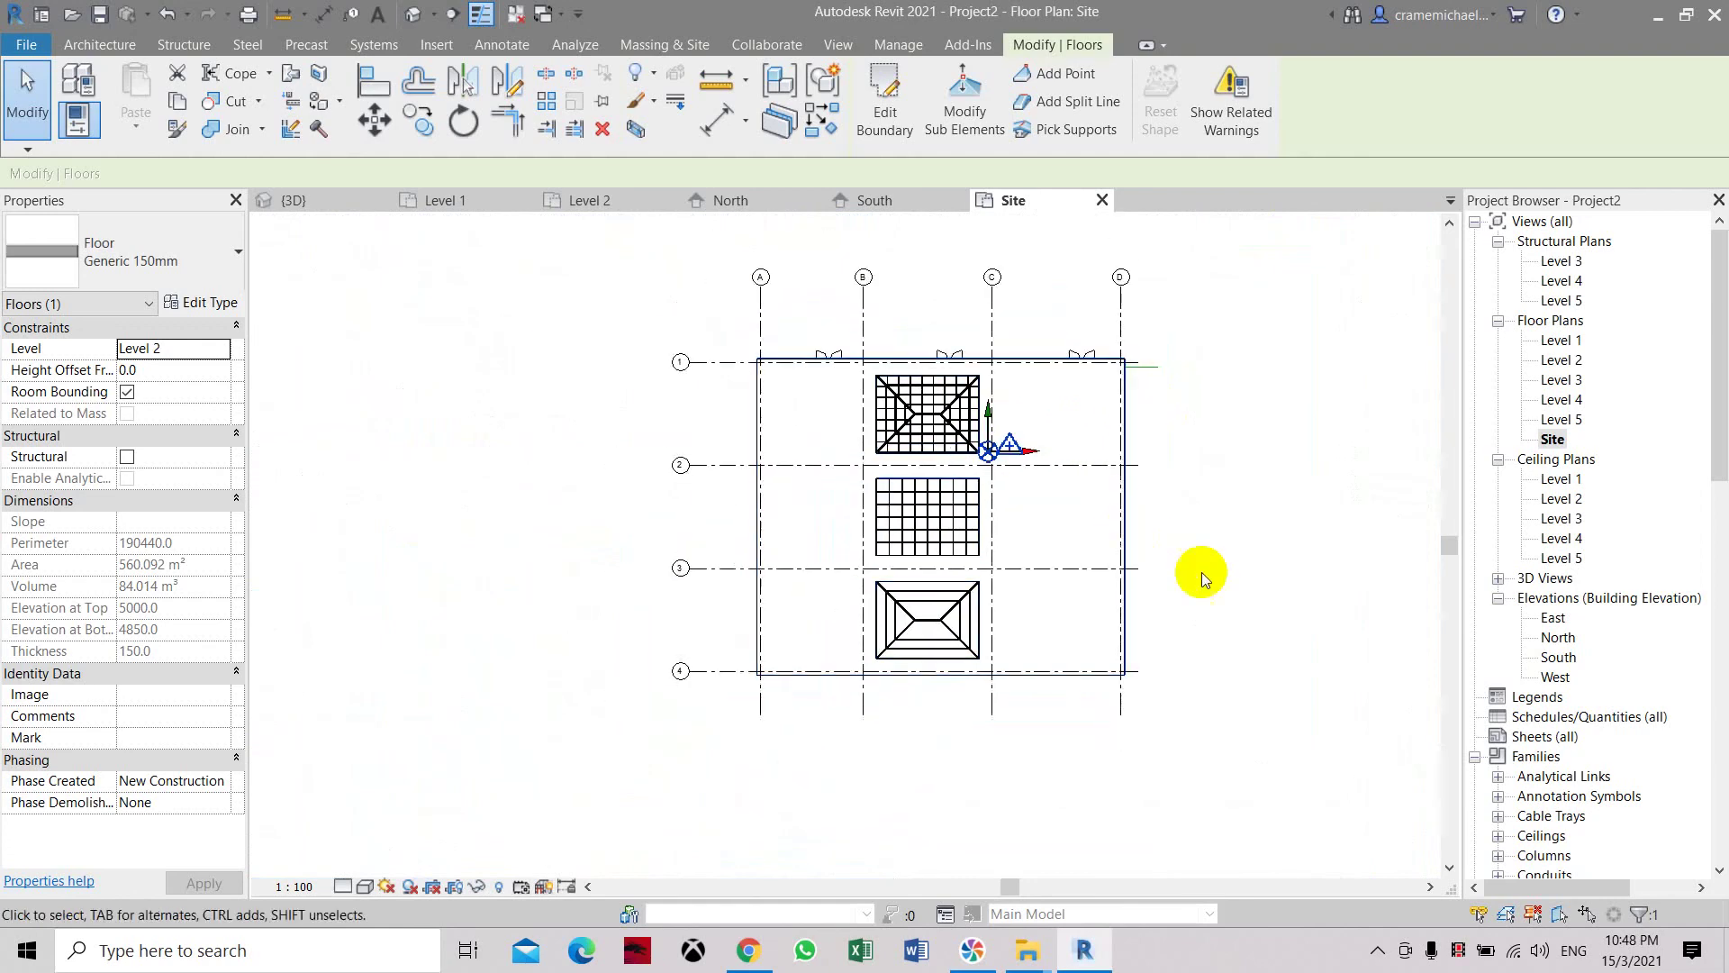